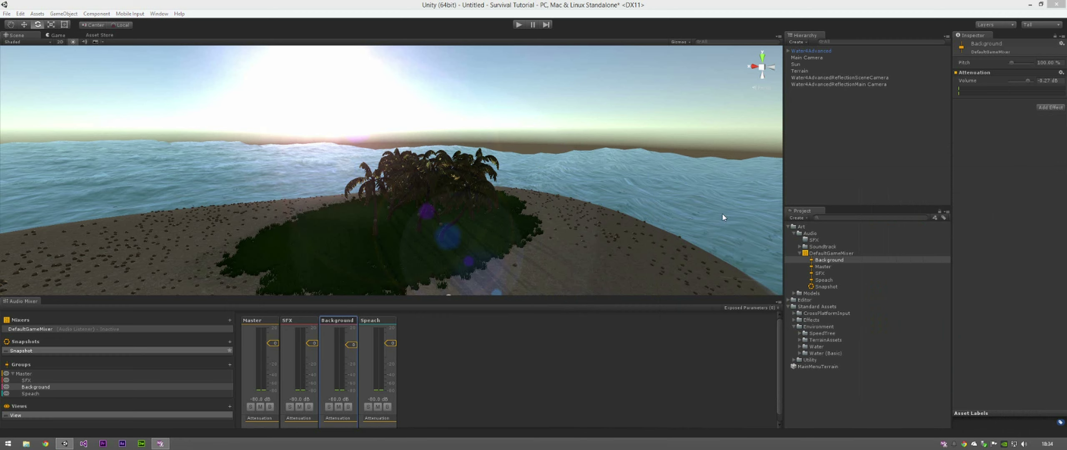
Step: Create an empty game object in the scene and reset its transform
{"action": "right_click_drag", "start_coordinate": [573, 193], "coordinate": [523, 183]}
{"action": "middle_click_drag", "start_coordinate": [588, 216], "coordinate": [432, 151]}
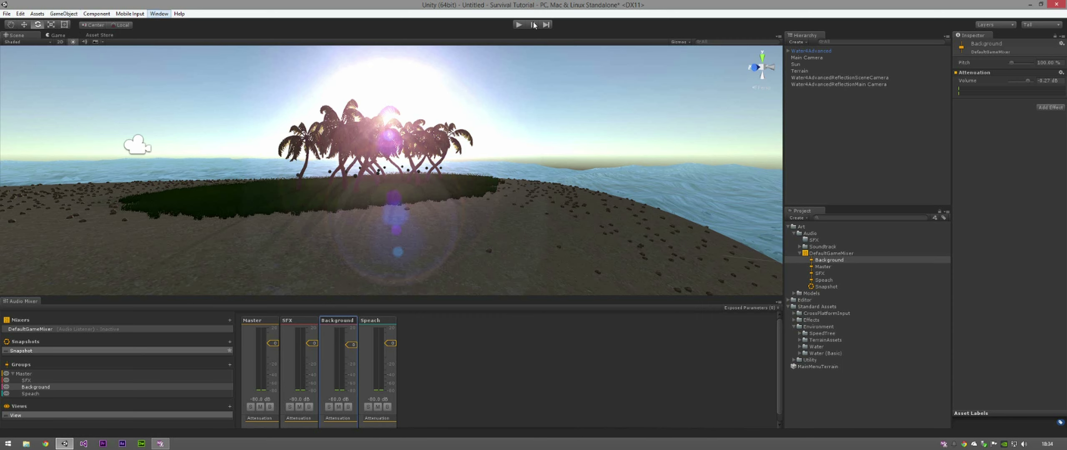
{"action": "right_click", "coordinate": [820, 107]}
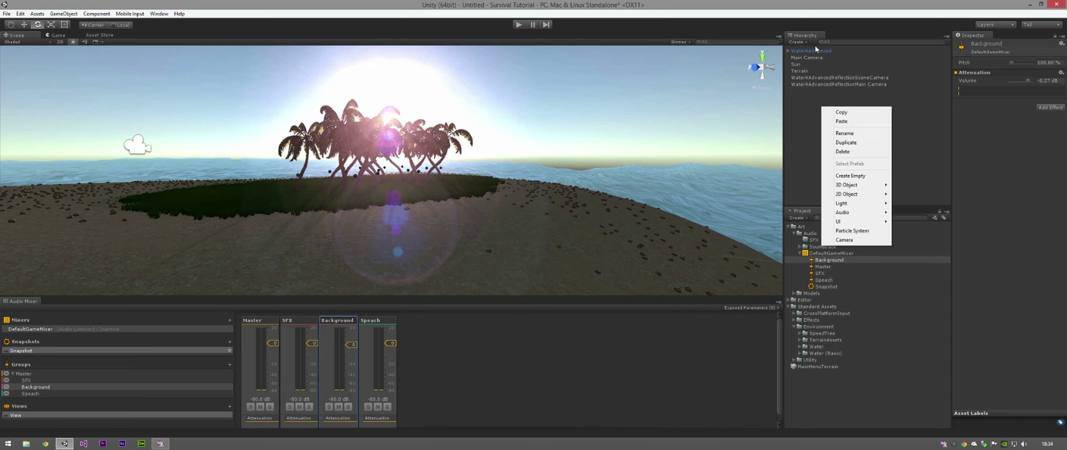
{"action": "left_click", "coordinate": [850, 176]}
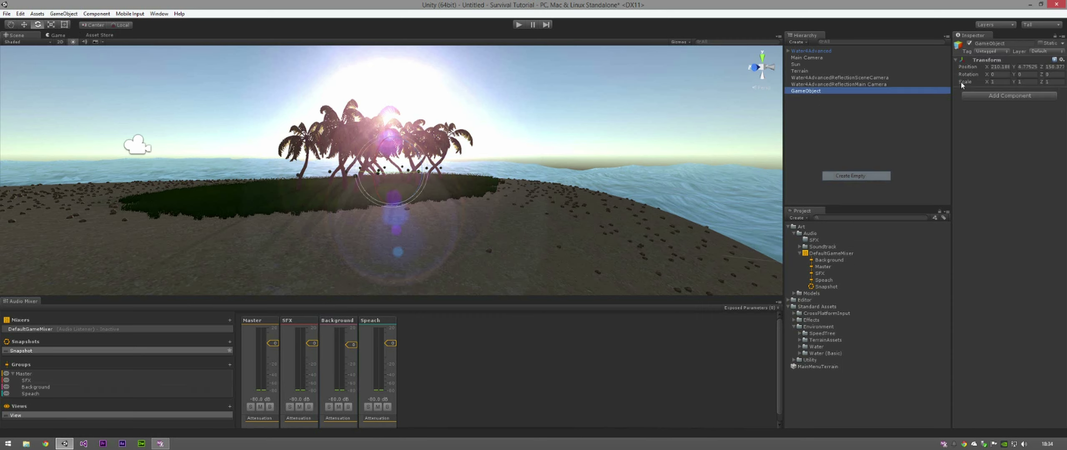
{"action": "left_click", "coordinate": [1060, 60]}
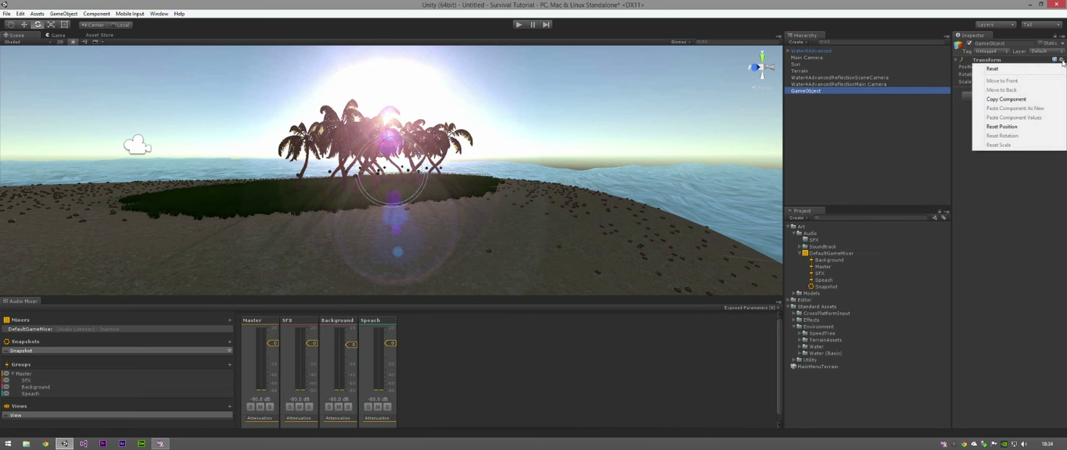
{"action": "left_click", "coordinate": [1010, 70]}
Step: Rename the empty game object as World
{"action": "left_click", "coordinate": [1000, 43]}
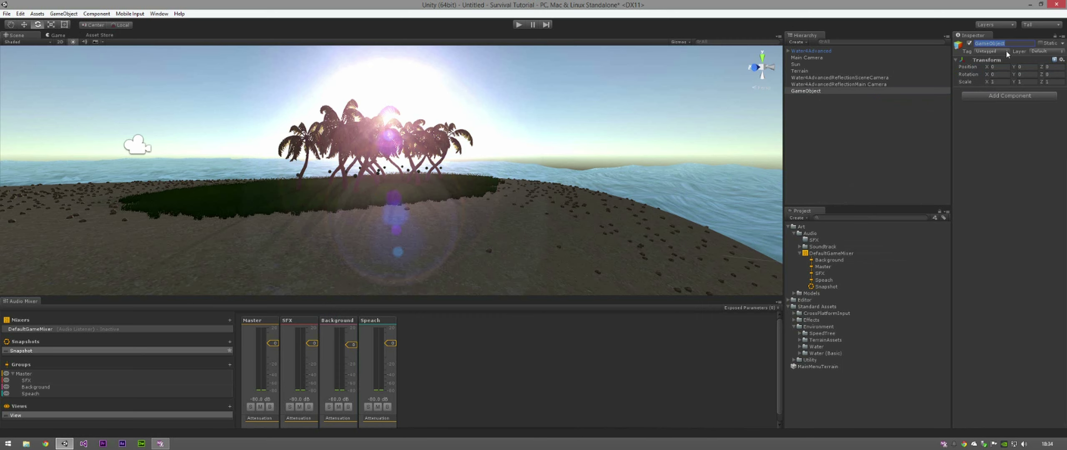
{"action": "type", "text": "World"}
{"action": "key", "text": "Return"}
Step: Parent Water4Advanced, Sun, Terrain and both Water4Advanced reflection cameras under World, and collapse the group
{"action": "left_click", "coordinate": [817, 85]}
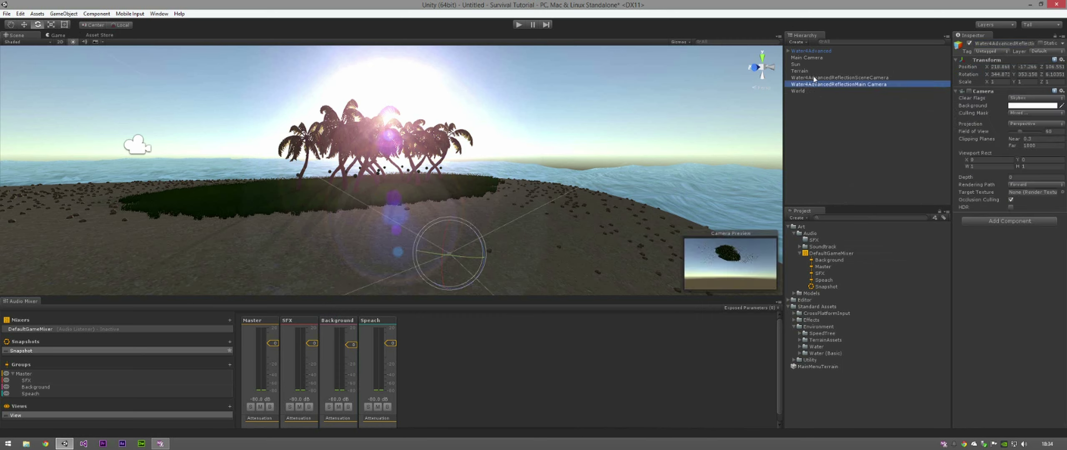
{"action": "left_click", "coordinate": [814, 78], "text": "ctrl"}
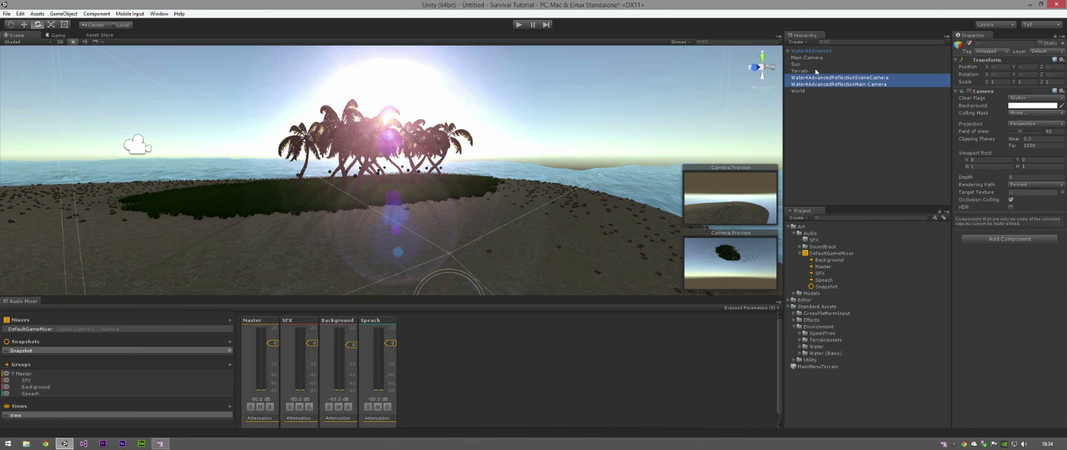
{"action": "left_click", "coordinate": [804, 72], "text": "ctrl"}
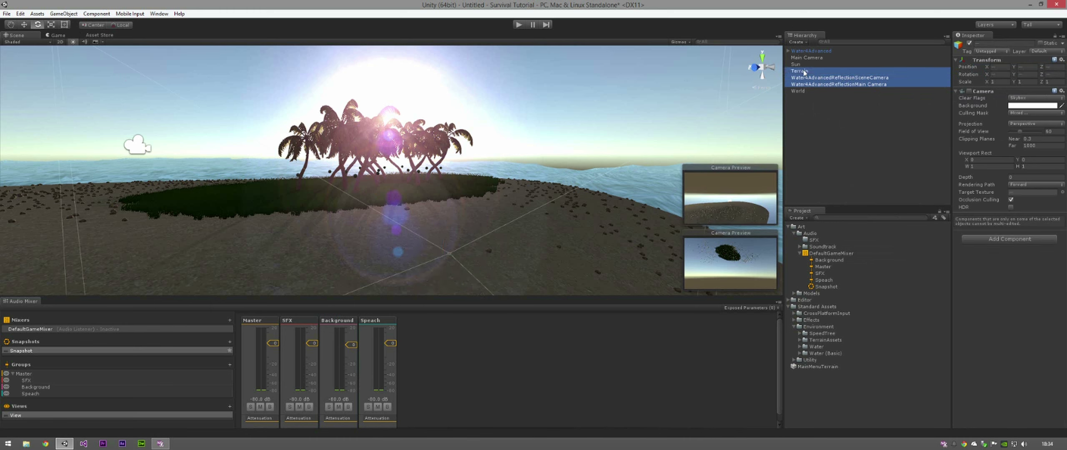
{"action": "left_click", "coordinate": [805, 65], "text": "ctrl"}
{"action": "left_click", "coordinate": [819, 51], "text": "ctrl"}
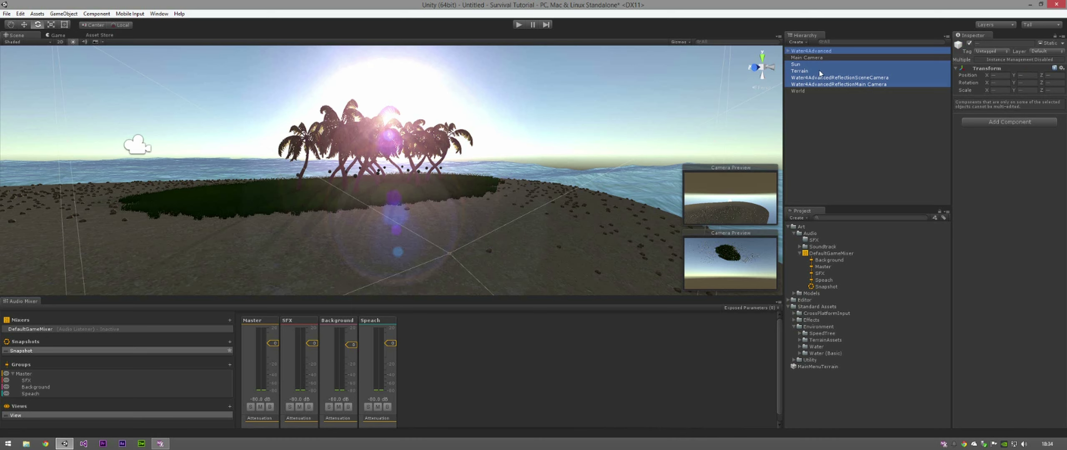
{"action": "left_click_drag", "start_coordinate": [817, 85], "coordinate": [804, 91]}
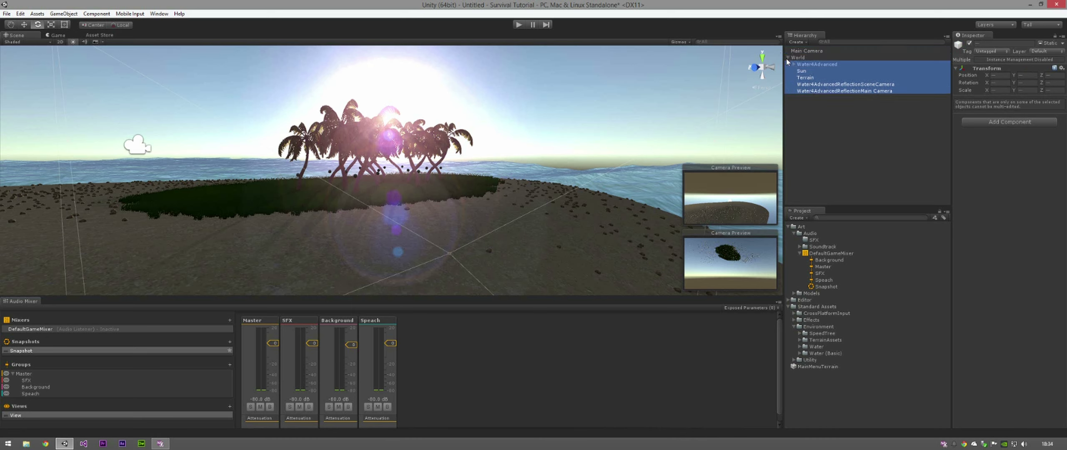
{"action": "left_click", "coordinate": [788, 58]}
{"action": "left_click", "coordinate": [804, 95]}
Step: Add a UI Button to the scene outside the World group
{"action": "key", "text": "q"}
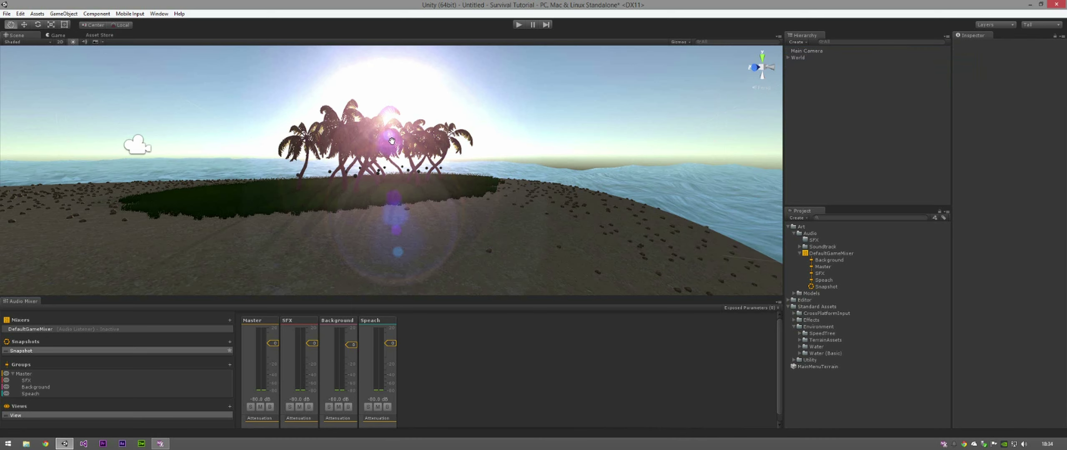
{"action": "left_click_drag", "start_coordinate": [392, 141], "coordinate": [406, 164], "text": "alt"}
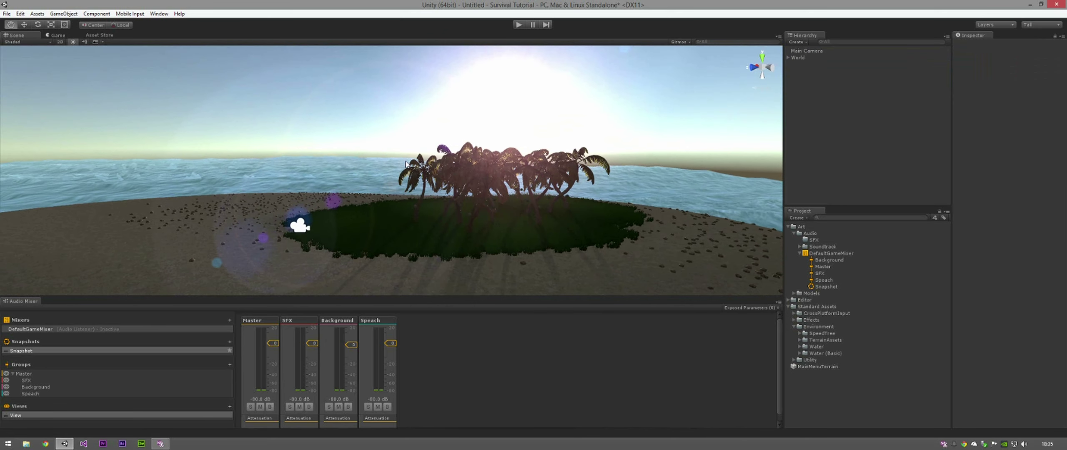
{"action": "right_click", "coordinate": [813, 79]}
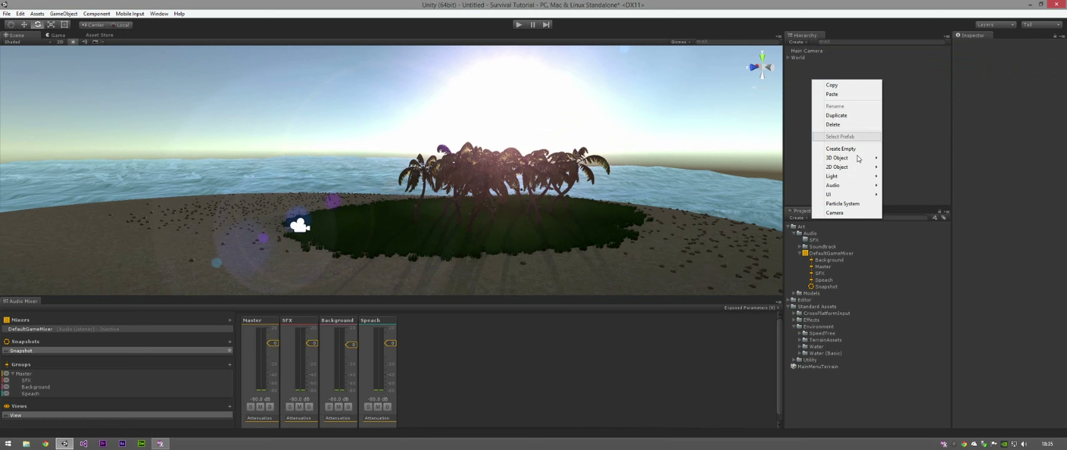
{"action": "mouse_move", "coordinate": [834, 194]}
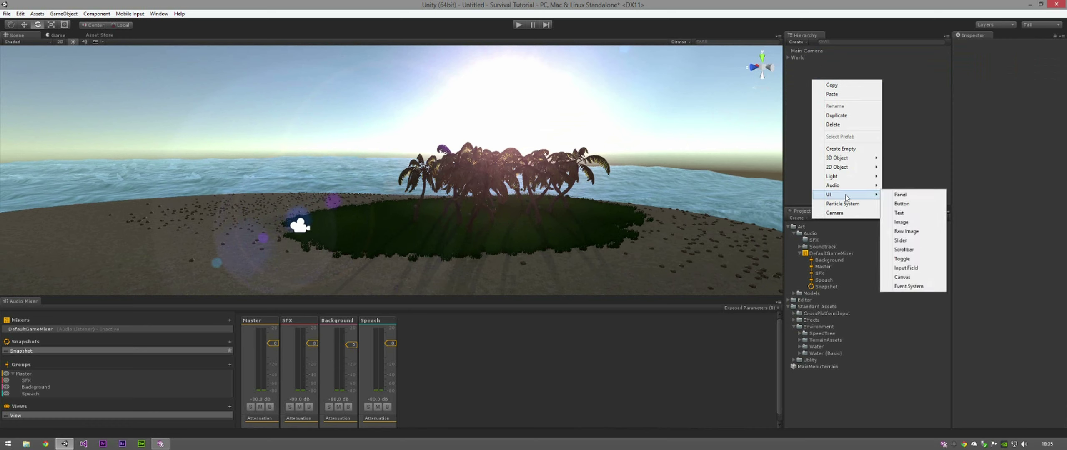
{"action": "left_click", "coordinate": [913, 204]}
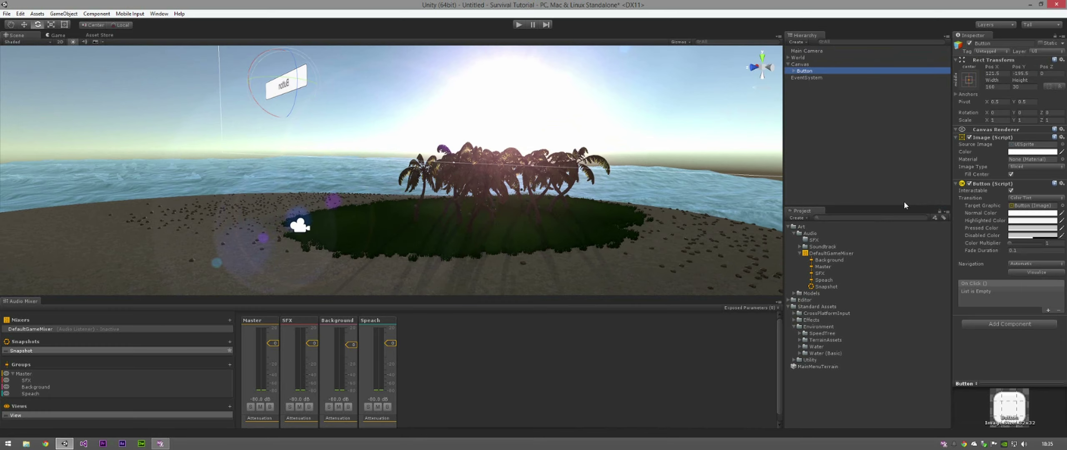
Step: Align the scene view to look straight at the UI from the back and frame the whole Canvas
{"action": "right_click_drag", "start_coordinate": [645, 125], "coordinate": [535, 131]}
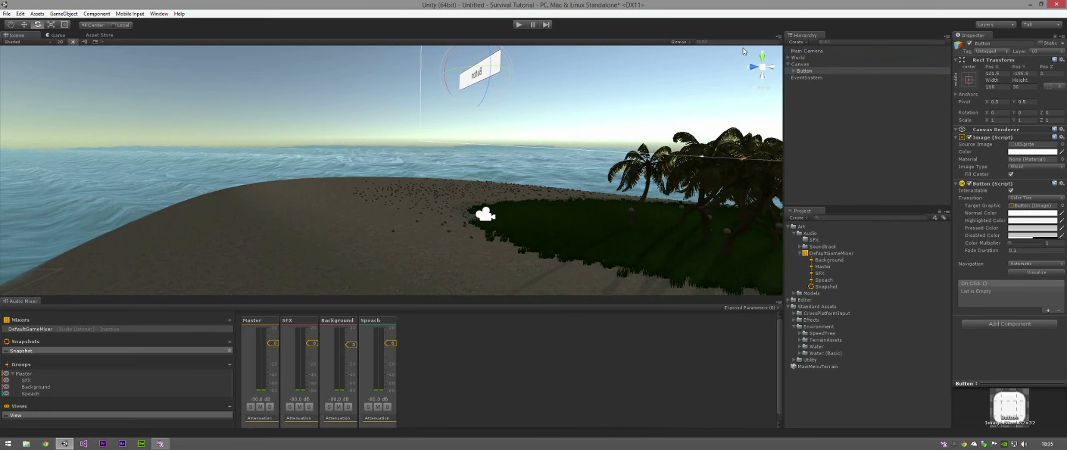
{"action": "left_click", "coordinate": [774, 68]}
{"action": "left_click", "coordinate": [763, 66]}
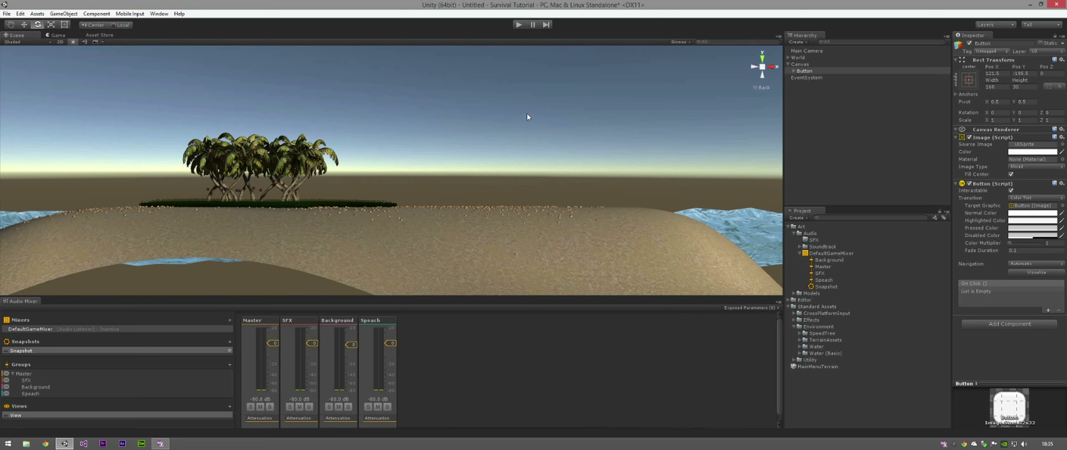
{"action": "scroll", "coordinate": [526, 113], "scroll_direction": "down", "scroll_amount": 10}
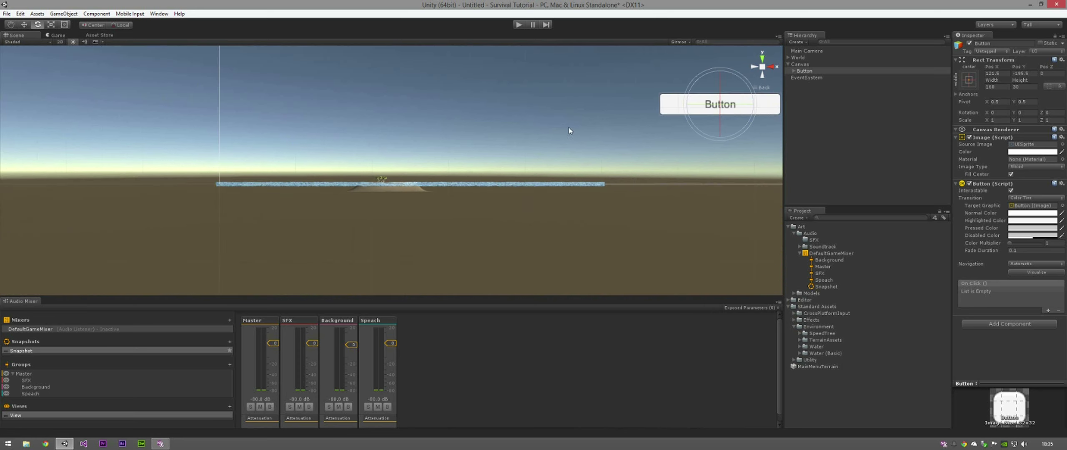
{"action": "middle_click_drag", "start_coordinate": [569, 130], "coordinate": [440, 190]}
{"action": "key", "text": "f"}
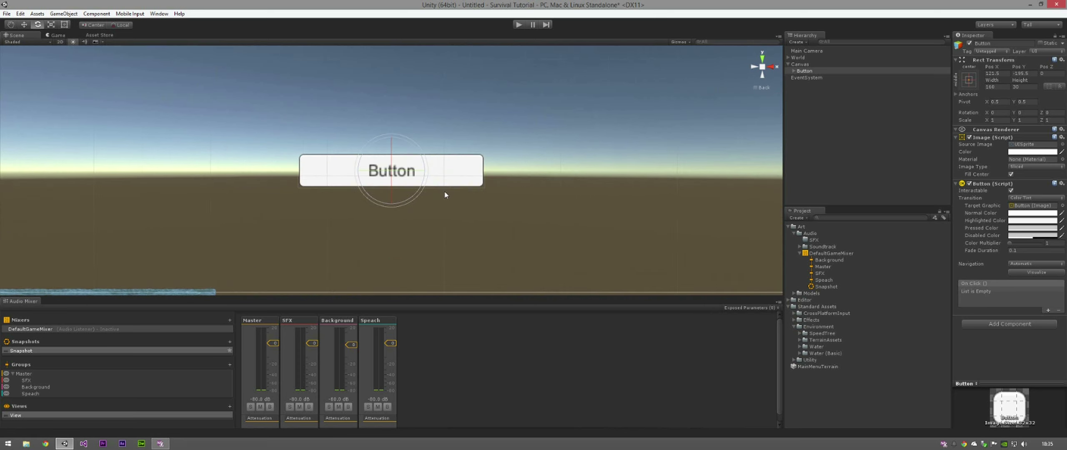
{"action": "left_click", "coordinate": [798, 64]}
{"action": "key", "text": "f"}
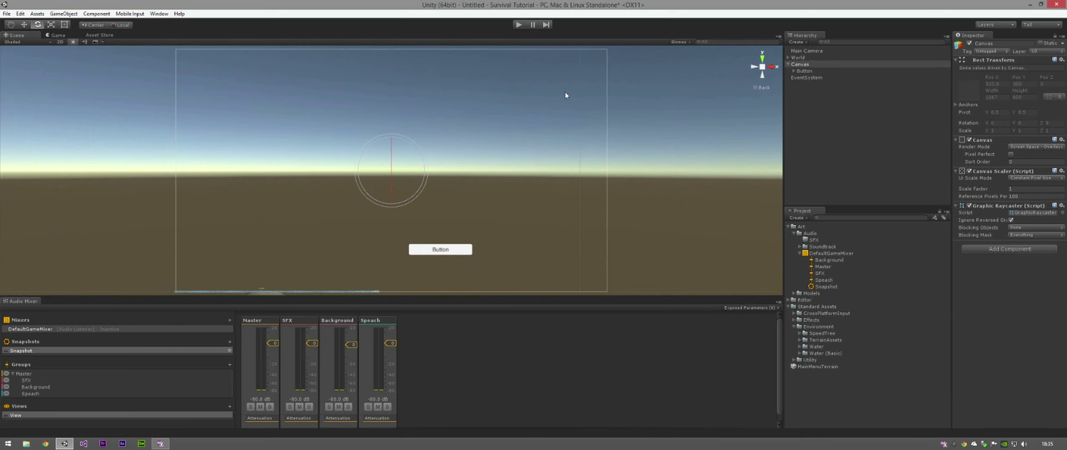
Step: Compare the perspective and orthographic projections of the scene view while facing the Canvas
{"action": "left_click", "coordinate": [762, 68]}
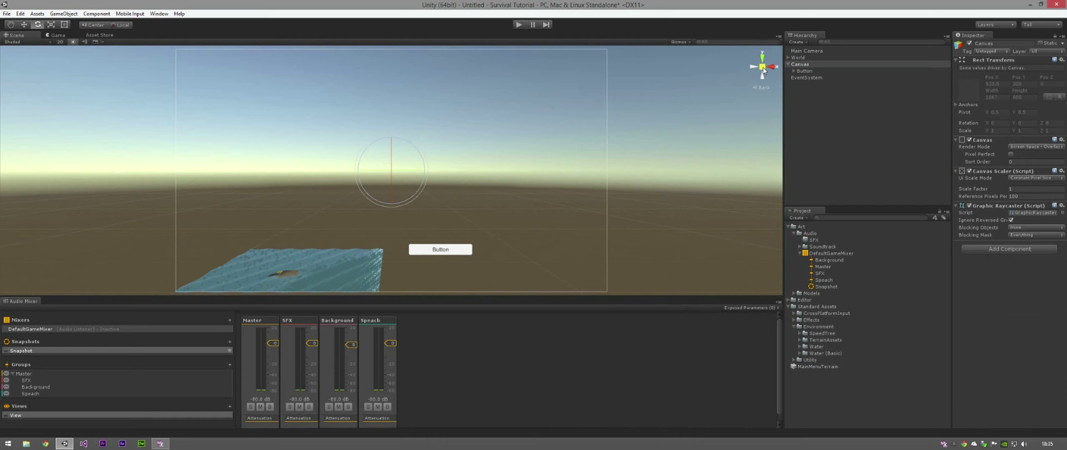
{"action": "left_click", "coordinate": [763, 68]}
{"action": "left_click", "coordinate": [763, 69]}
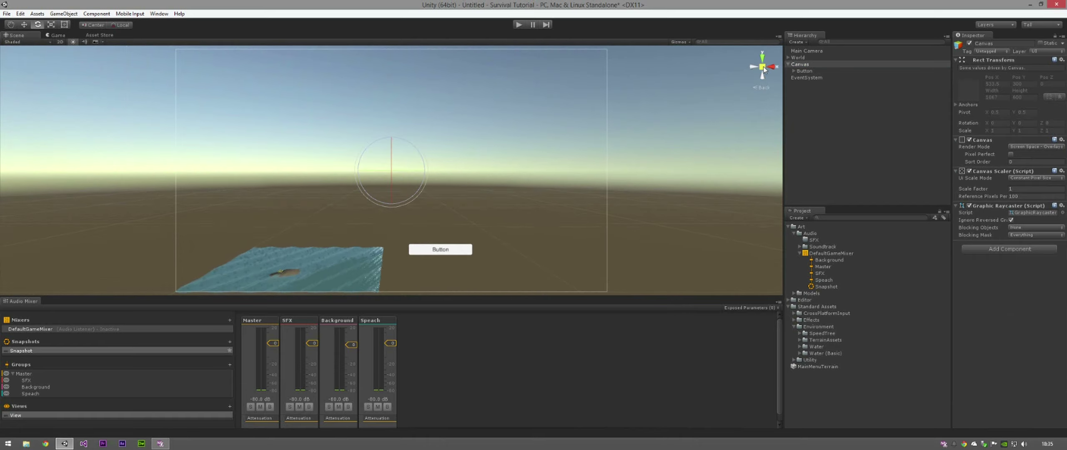
{"action": "left_click", "coordinate": [763, 68]}
{"action": "left_click", "coordinate": [763, 68]}
{"action": "left_click", "coordinate": [763, 68]}
{"action": "left_click", "coordinate": [763, 68]}
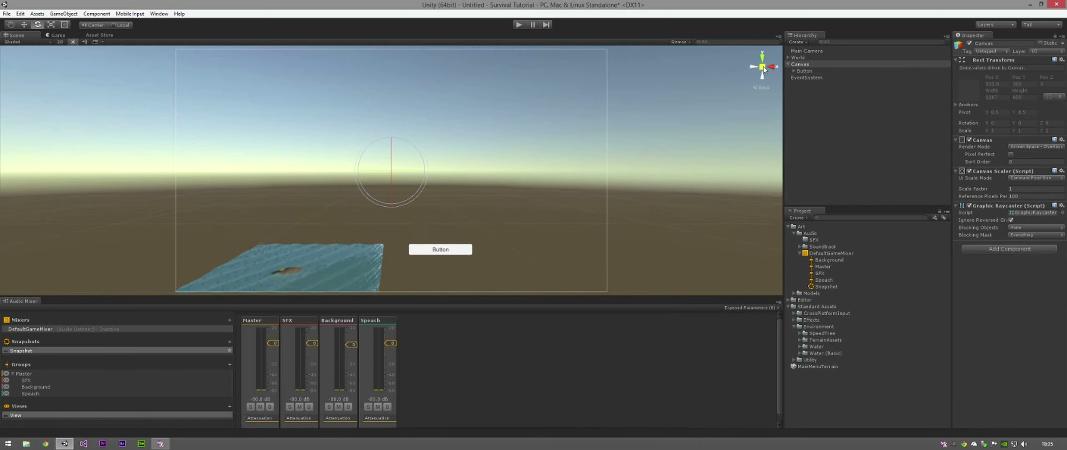
{"action": "left_click", "coordinate": [763, 68]}
{"action": "left_click", "coordinate": [763, 68]}
{"action": "left_click", "coordinate": [763, 67]}
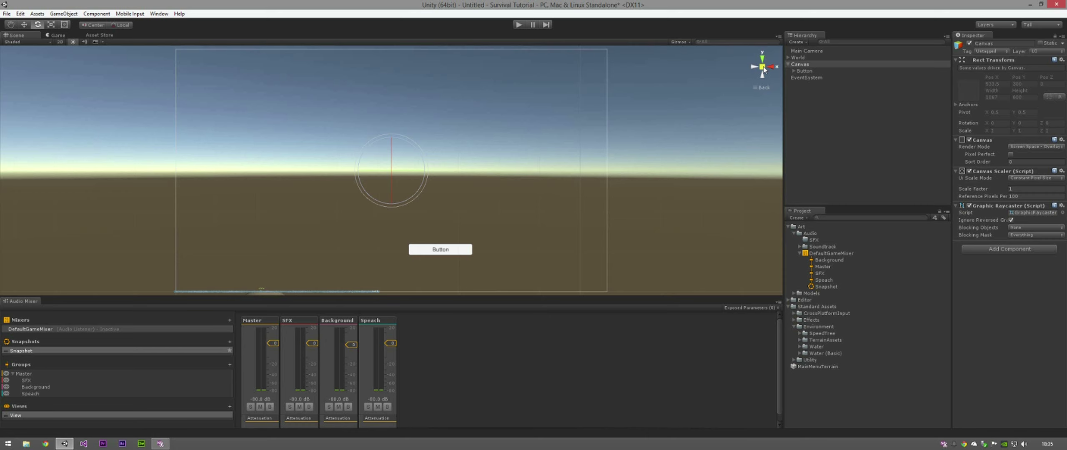
{"action": "left_click", "coordinate": [762, 68]}
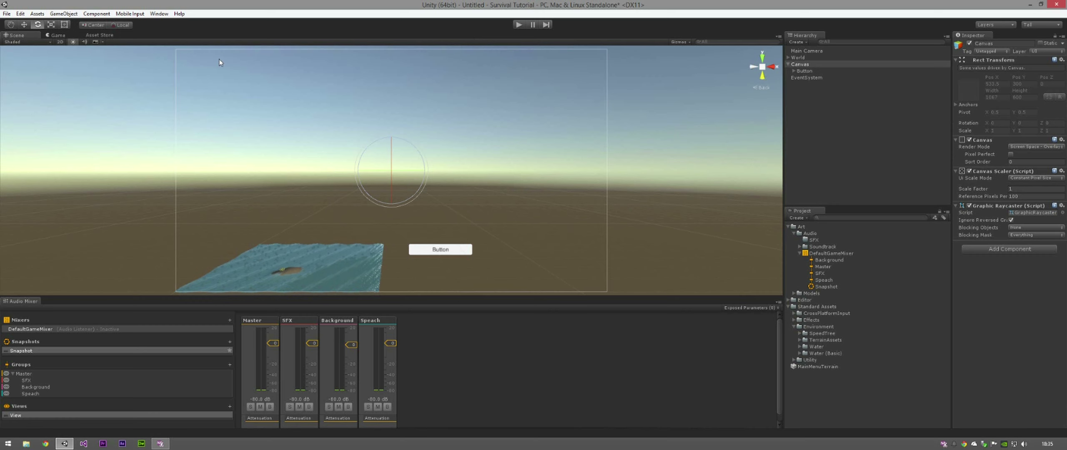
Step: Set the Button's anchor preset to bottom right
{"action": "left_click", "coordinate": [800, 71]}
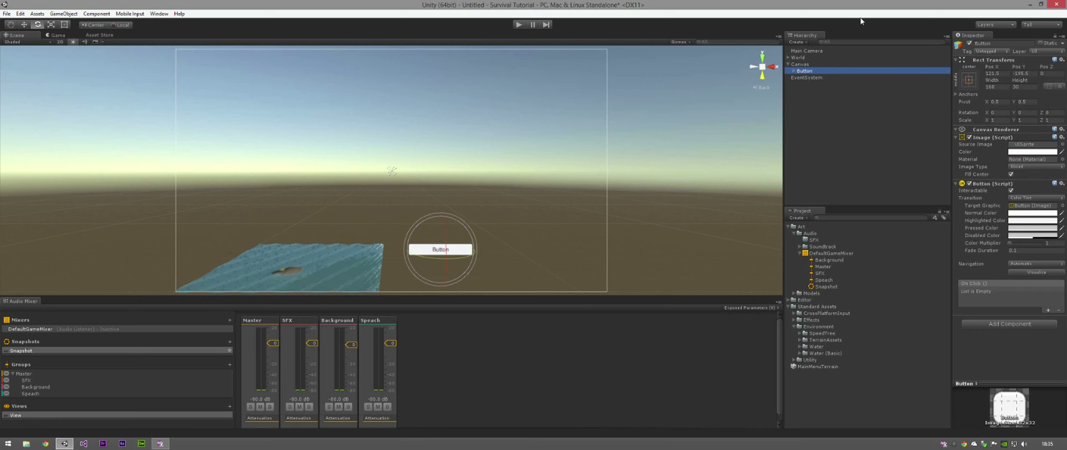
{"action": "left_click", "coordinate": [968, 80]}
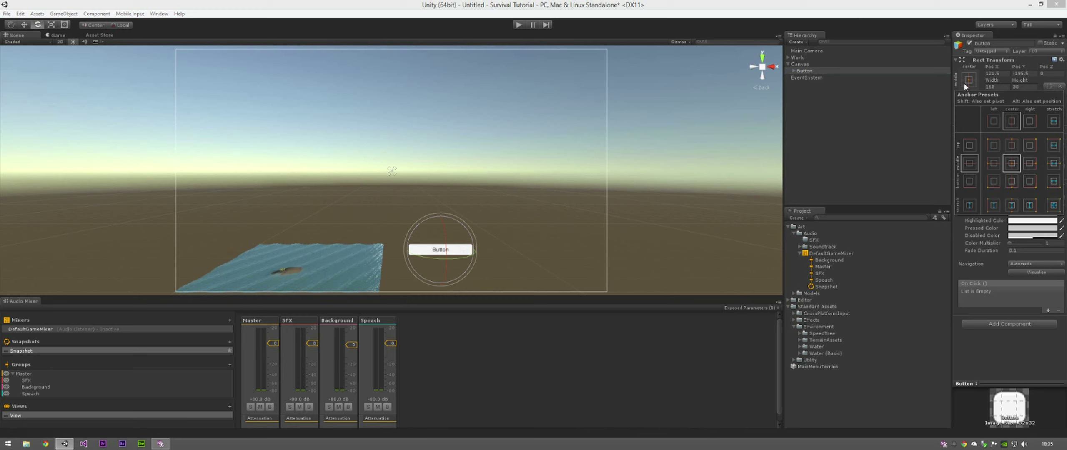
{"action": "left_click", "coordinate": [1030, 182]}
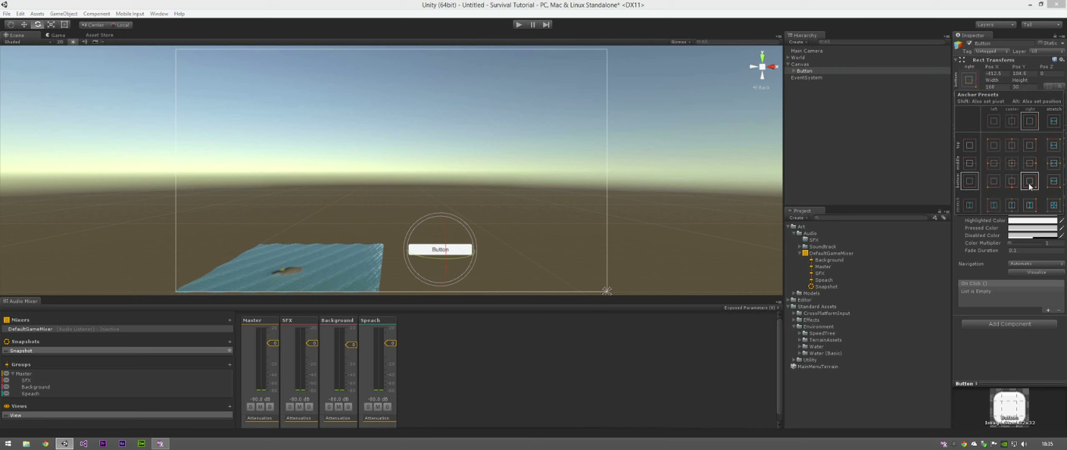
Step: Move the Button into the bottom-right corner of the Canvas, just inside its edges
{"action": "left_click", "coordinate": [24, 25]}
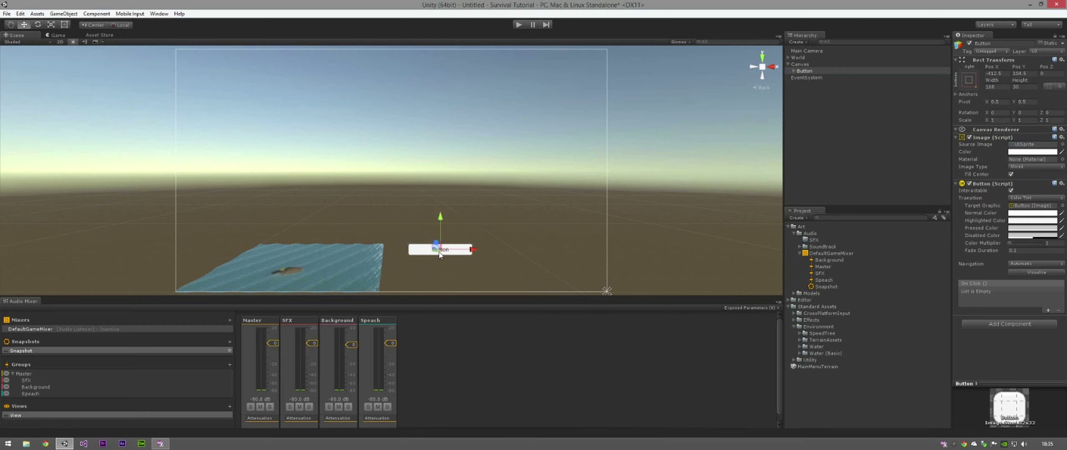
{"action": "left_click_drag", "start_coordinate": [476, 250], "coordinate": [605, 241]}
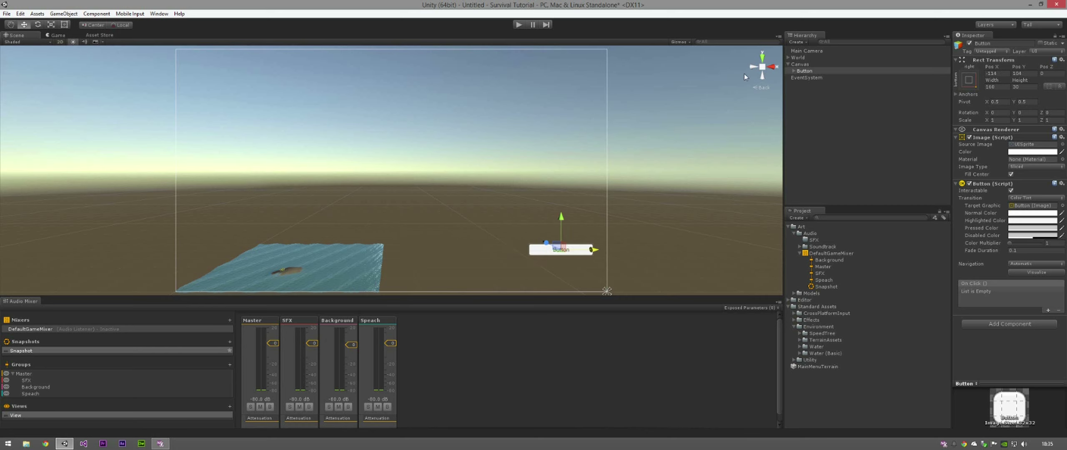
{"action": "left_click", "coordinate": [756, 88]}
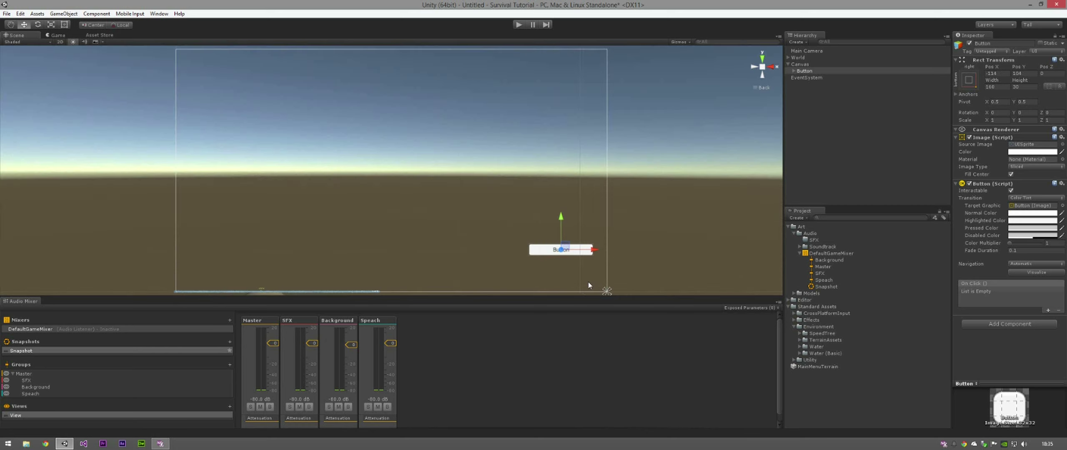
{"action": "left_click_drag", "start_coordinate": [595, 250], "coordinate": [606, 253]}
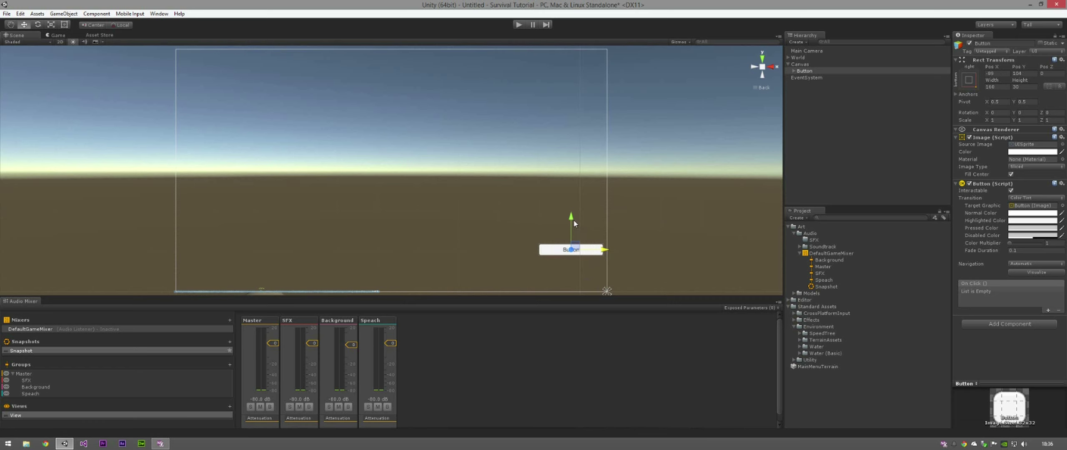
{"action": "left_click_drag", "start_coordinate": [573, 222], "coordinate": [574, 254]}
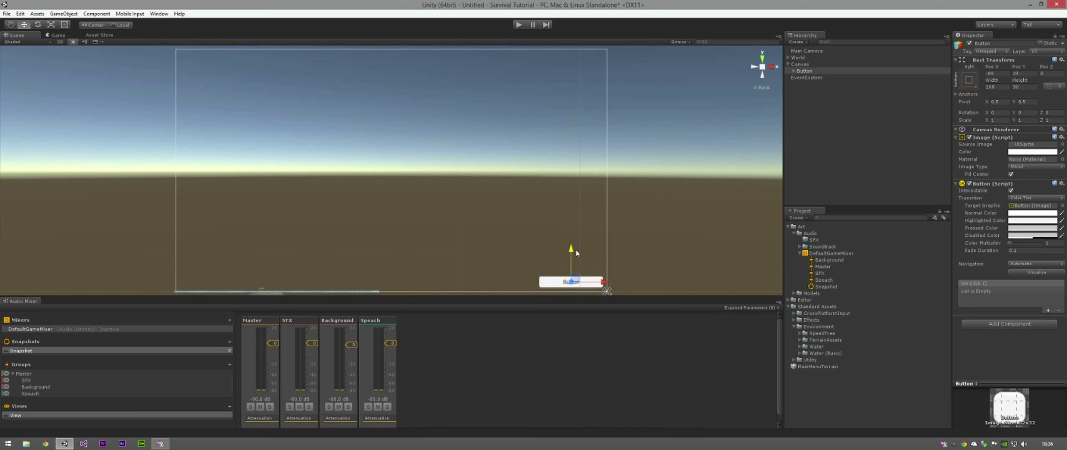
Step: Change the Button's label text to "Campaign"
{"action": "left_click", "coordinate": [793, 71]}
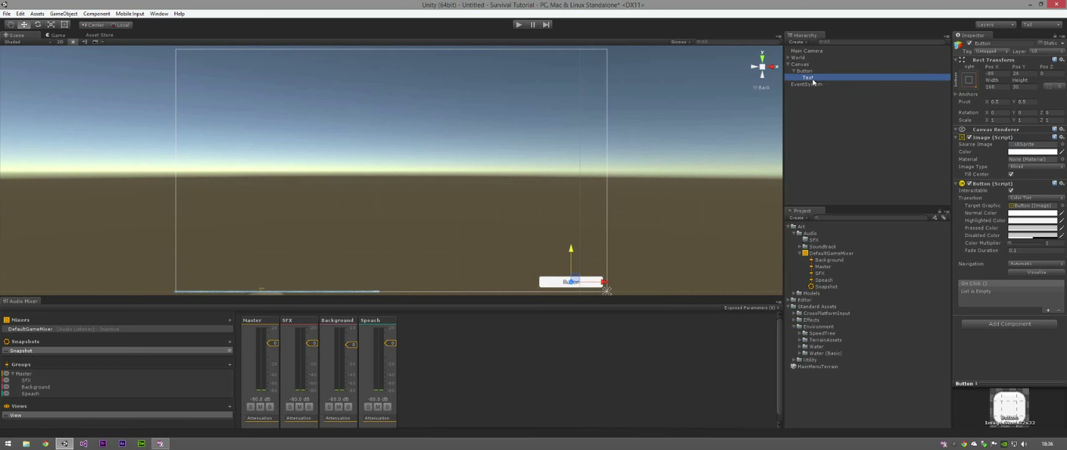
{"action": "left_click", "coordinate": [807, 77]}
{"action": "left_click", "coordinate": [990, 158]}
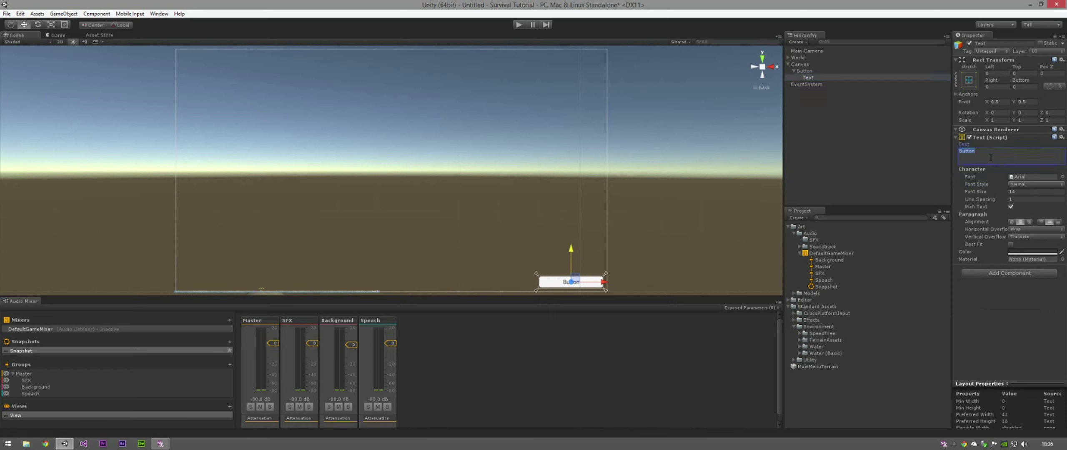
{"action": "type", "text": "Campaiong"}
{"action": "key", "text": "BackSpace"}
{"action": "key", "text": "BackSpace"}
{"action": "type", "text": "gn"}
{"action": "left_click", "coordinate": [1011, 307]}
{"action": "left_click", "coordinate": [719, 232]}
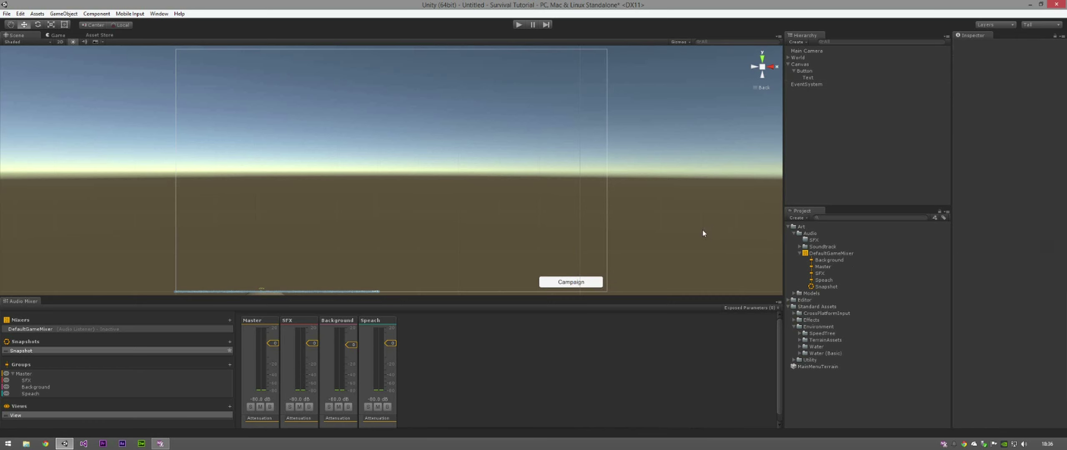
Step: Duplicate the Campaign button and move the copy straight up so it sits just above the original
{"action": "left_click", "coordinate": [804, 70]}
{"action": "right_click", "coordinate": [804, 70]}
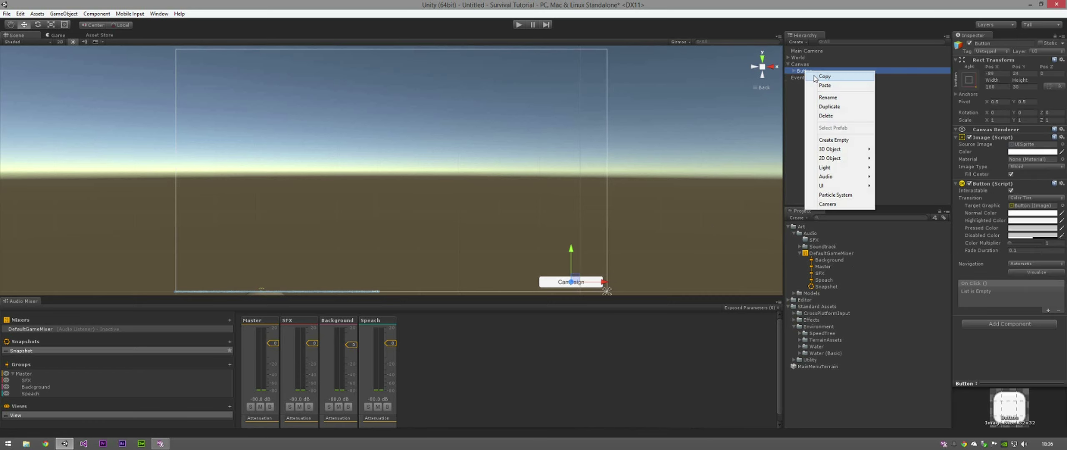
{"action": "left_click", "coordinate": [840, 106]}
{"action": "left_click_drag", "start_coordinate": [570, 250], "coordinate": [573, 237]}
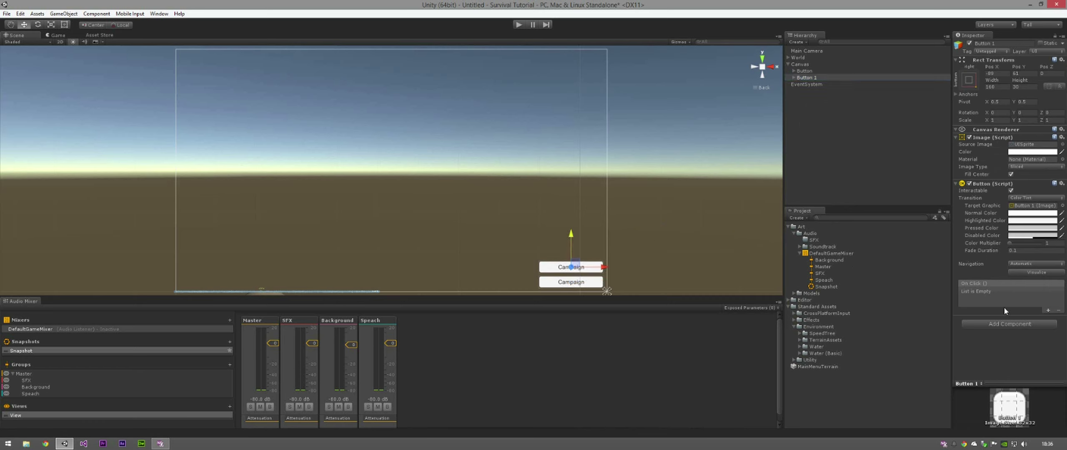
Step: Set the label text of the upper button, Button 1, to "Survival"
{"action": "left_click", "coordinate": [793, 78]}
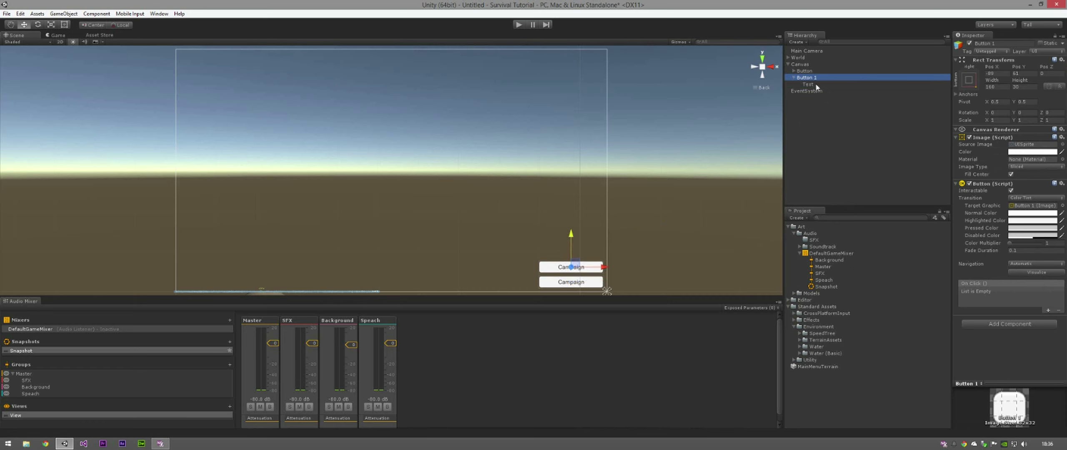
{"action": "left_click", "coordinate": [812, 84]}
{"action": "left_click", "coordinate": [1010, 162]}
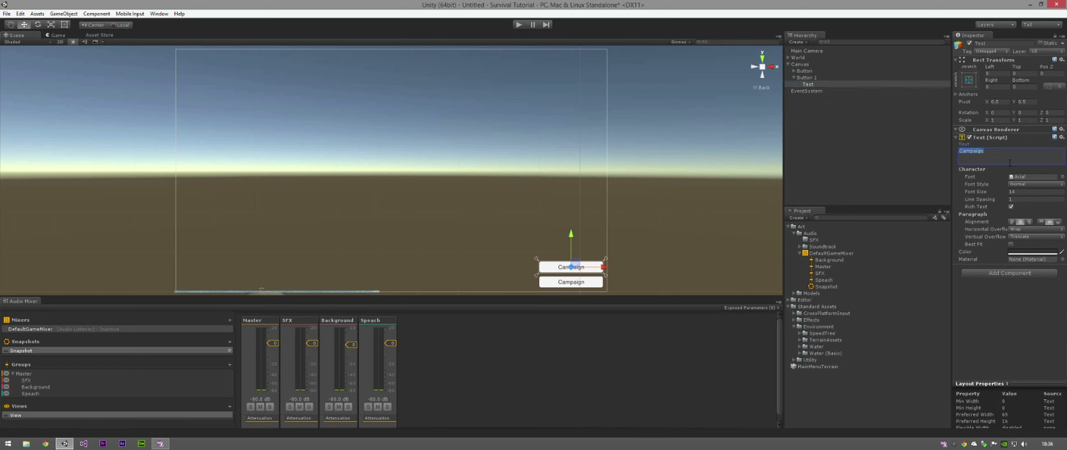
{"action": "type", "text": "Survival"}
Step: Rename the Campaign button's object as CampaignButton and the Survival button's object as SurvivalButton
{"action": "left_click", "coordinate": [806, 71]}
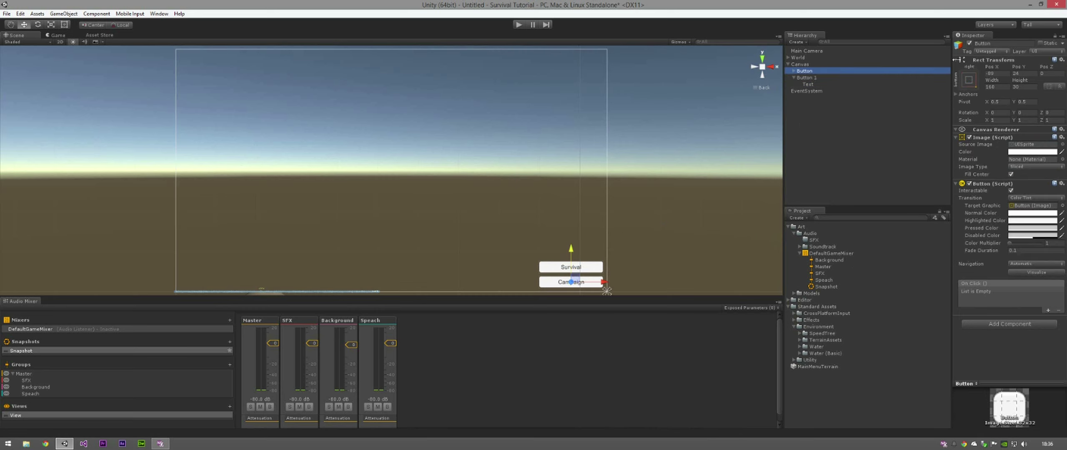
{"action": "left_click", "coordinate": [995, 43]}
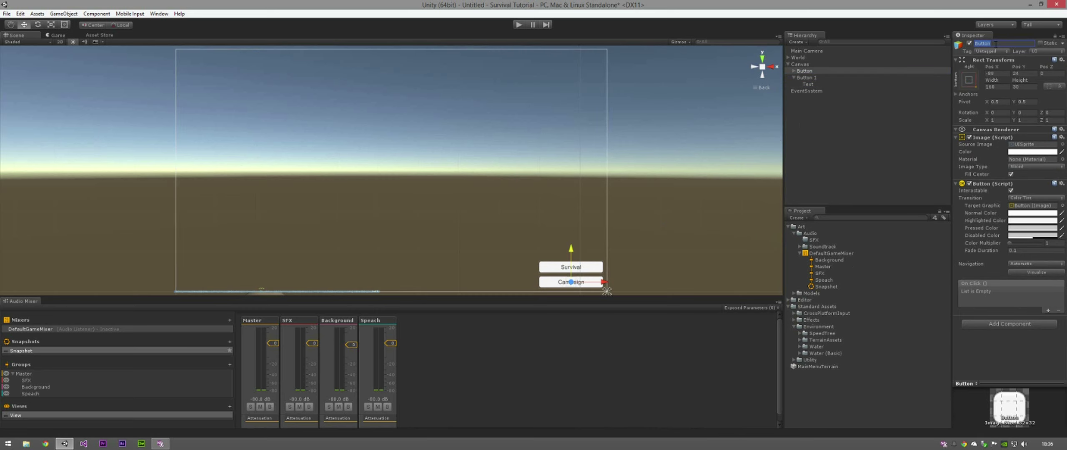
{"action": "type", "text": "CampaignB"}
{"action": "left_click", "coordinate": [819, 77]}
{"action": "left_click", "coordinate": [1003, 41]}
{"action": "type", "text": "Su"}
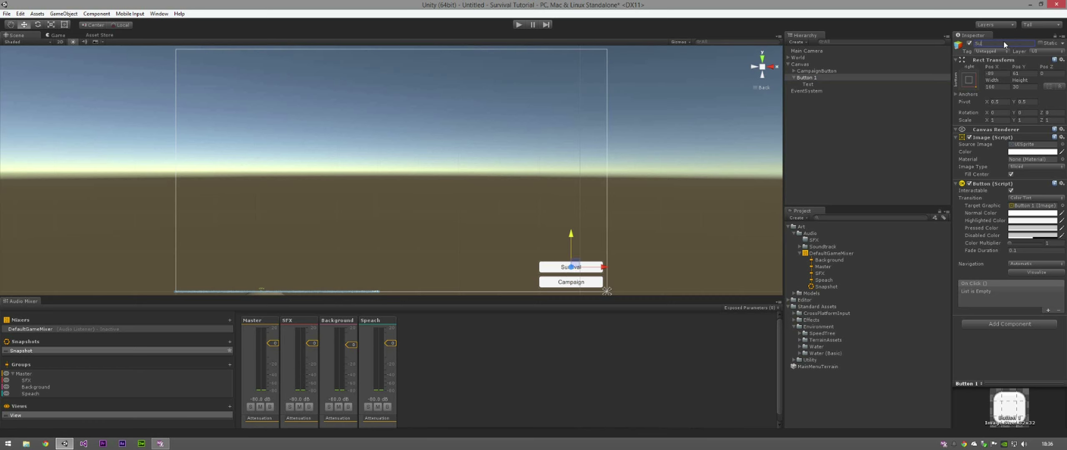
{"action": "type", "text": "rvivalButton"}
{"action": "key", "text": "Return"}
{"action": "left_click", "coordinate": [794, 78]}
Step: Duplicate CampaignButton and SurvivalButton together
{"action": "right_click", "coordinate": [814, 71]}
{"action": "left_click", "coordinate": [811, 78]}
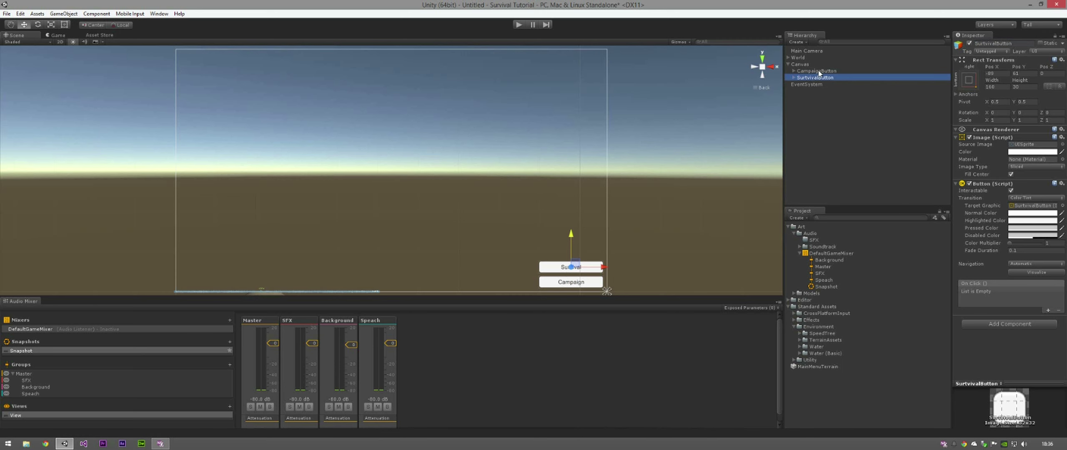
{"action": "left_click", "coordinate": [810, 77], "text": "ctrl"}
{"action": "right_click", "coordinate": [812, 77]}
{"action": "left_click", "coordinate": [848, 107]}
Step: Set the two duplicated buttons' anchor preset to bottom left and move them into the Canvas's bottom-left corner
{"action": "left_click", "coordinate": [963, 81]}
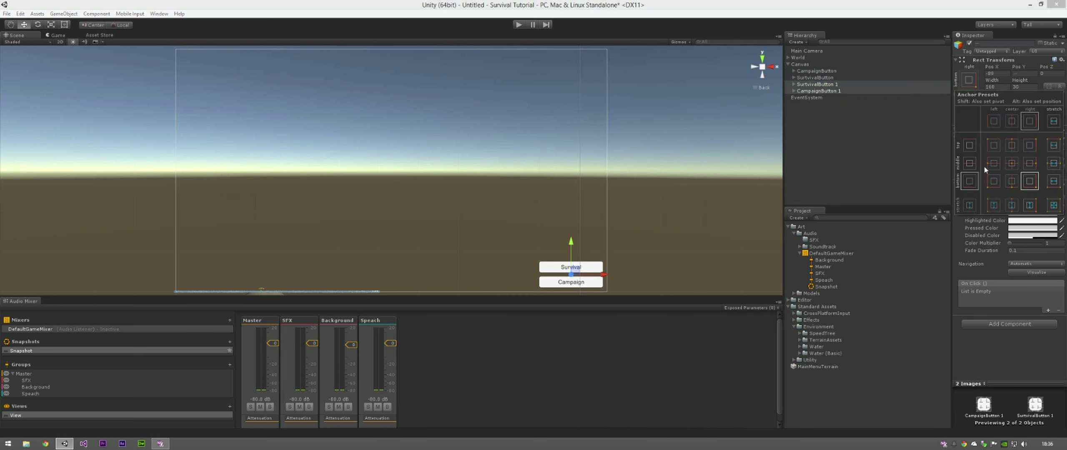
{"action": "left_click", "coordinate": [994, 182]}
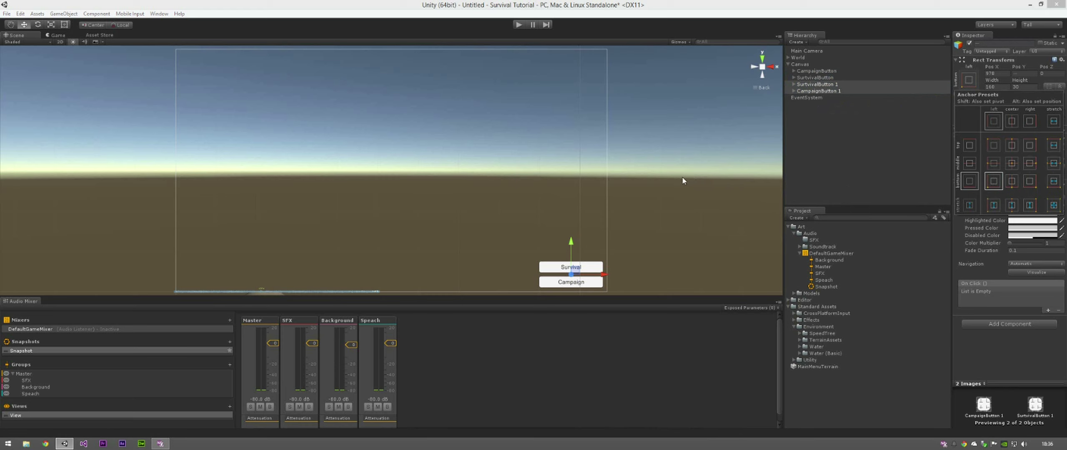
{"action": "left_click", "coordinate": [598, 276]}
{"action": "left_click_drag", "start_coordinate": [586, 275], "coordinate": [247, 284]}
Step: Rename the duplicated Campaign button's object as Quit and set its label text to "Quit"
{"action": "left_click", "coordinate": [828, 91]}
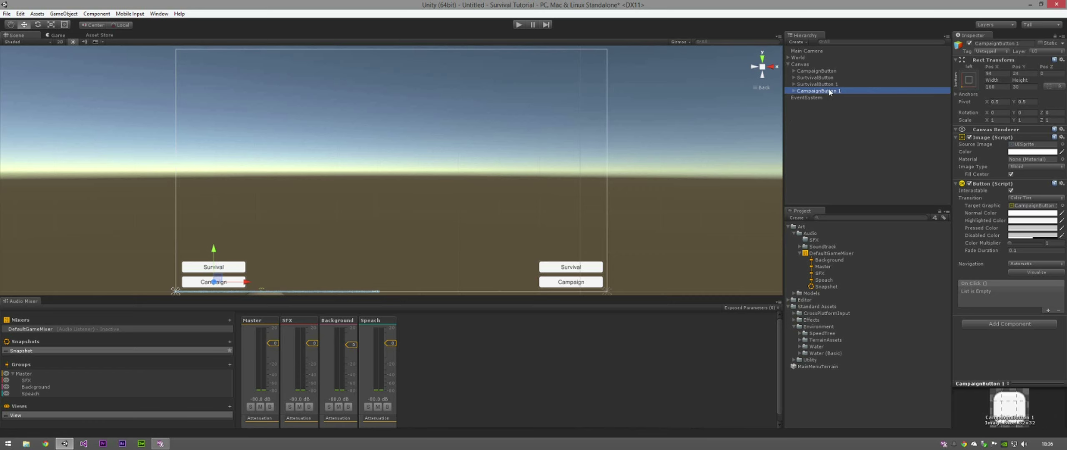
{"action": "left_click", "coordinate": [1004, 43]}
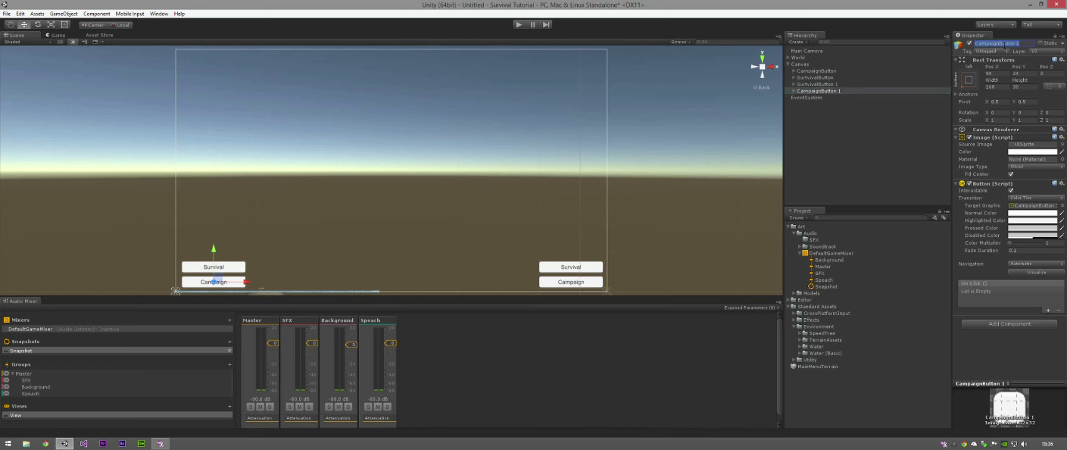
{"action": "type", "text": "Quit"}
{"action": "key", "text": "Return"}
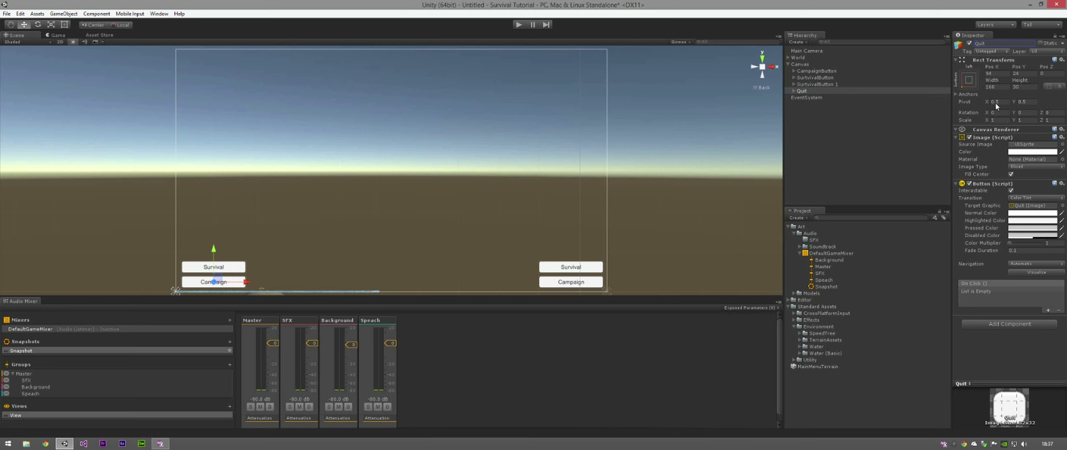
{"action": "left_click", "coordinate": [794, 90]}
{"action": "left_click", "coordinate": [807, 98]}
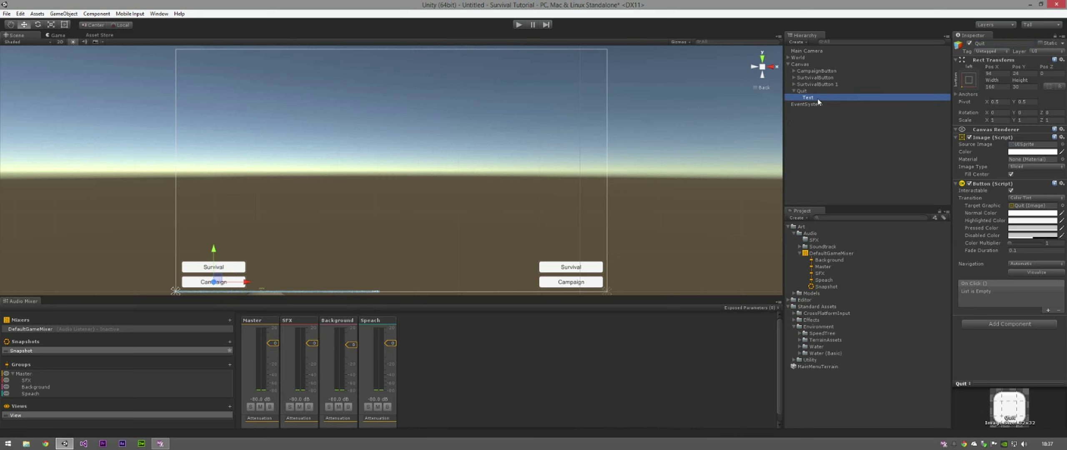
{"action": "left_click", "coordinate": [987, 154]}
{"action": "type", "text": "Quit"}
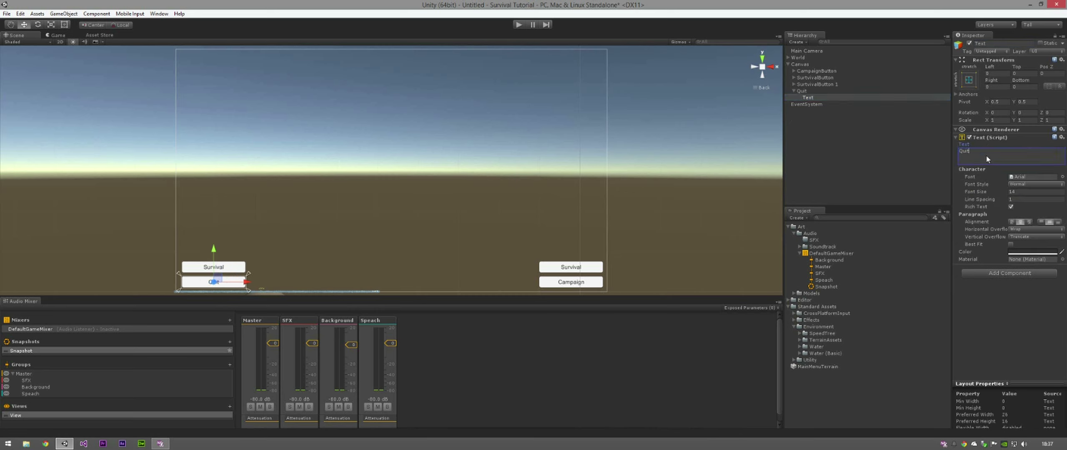
Step: Rename the duplicated Survival button's object as Settings and set its label text to "Settings"
{"action": "left_click", "coordinate": [808, 85]}
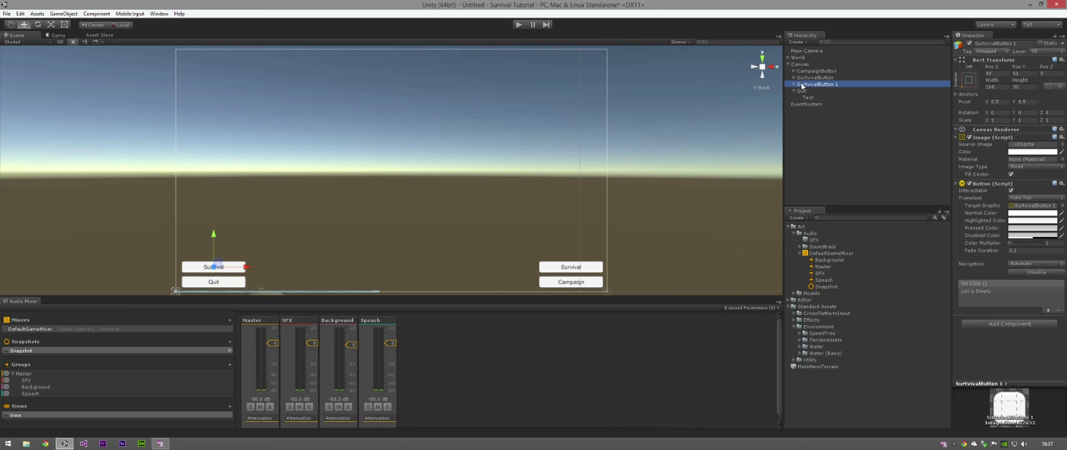
{"action": "left_click", "coordinate": [794, 84]}
{"action": "left_click", "coordinate": [1002, 44]}
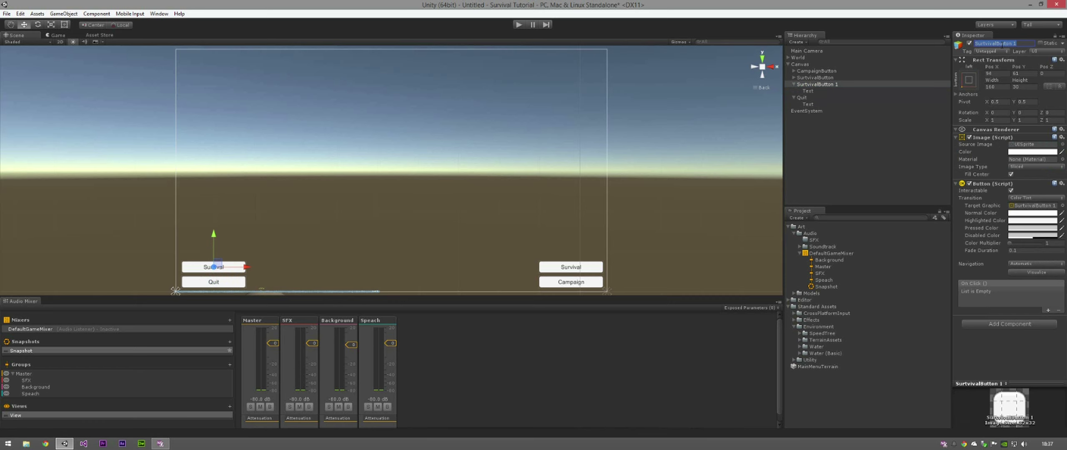
{"action": "type", "text": "Settings"}
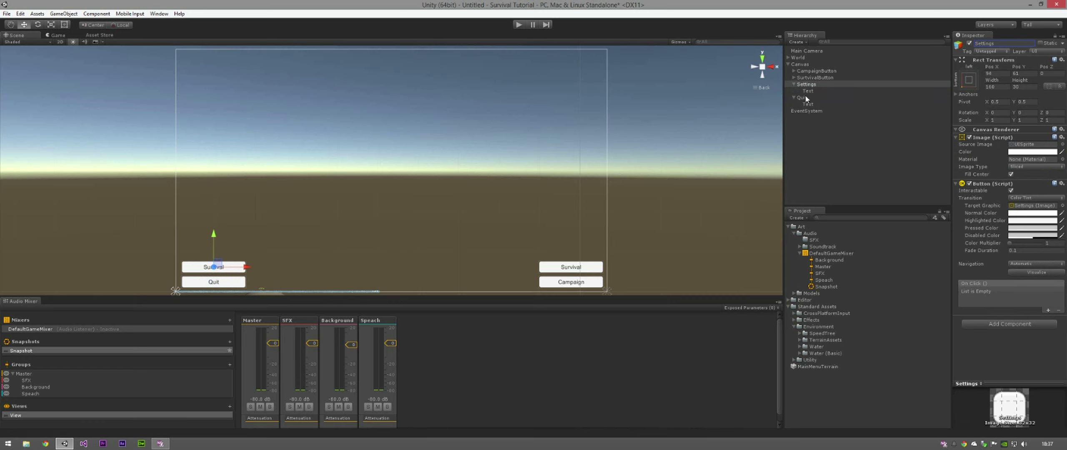
{"action": "left_click", "coordinate": [808, 91]}
{"action": "left_click", "coordinate": [1003, 150]}
{"action": "type", "text": "Se"}
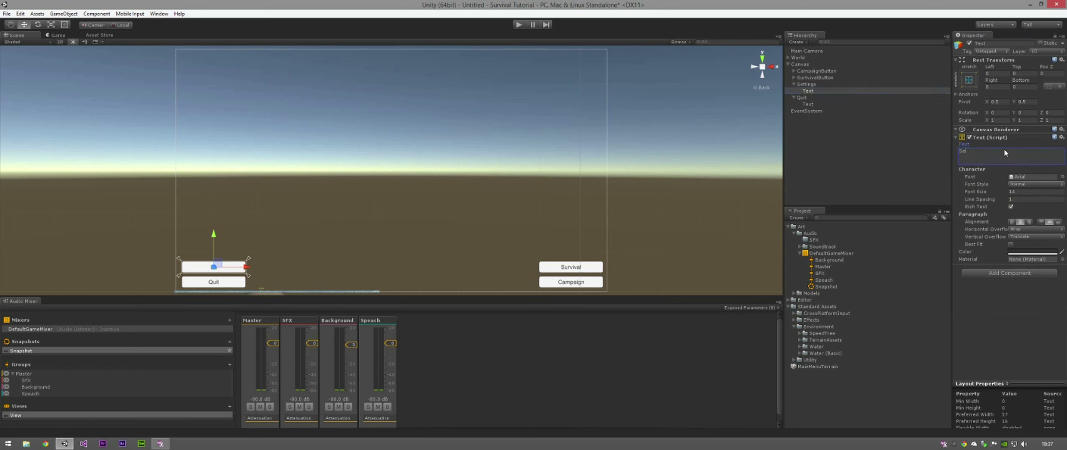
{"action": "type", "text": "ttings"}
{"action": "key", "text": "Return"}
{"action": "left_click", "coordinate": [793, 84]}
{"action": "left_click", "coordinate": [793, 91]}
Step: Rotate the Survival and Campaign buttons together about 25 degrees around their Y axis
{"action": "left_click", "coordinate": [802, 71]}
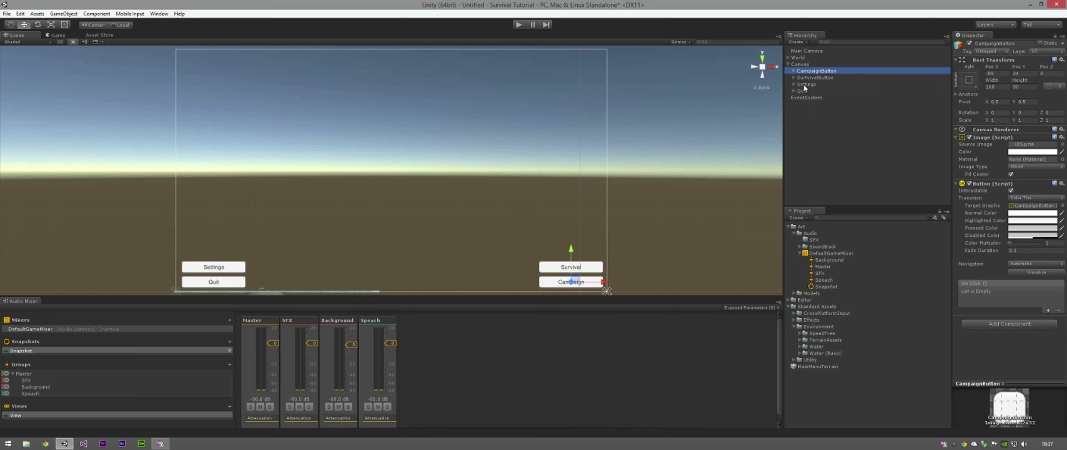
{"action": "left_click", "coordinate": [556, 270]}
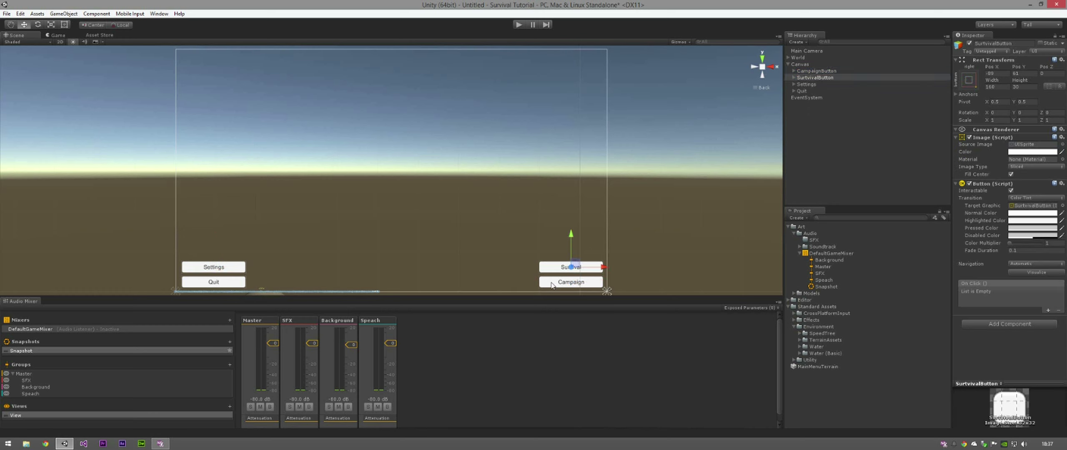
{"action": "left_click", "coordinate": [554, 285], "text": "shift"}
{"action": "key", "text": "e"}
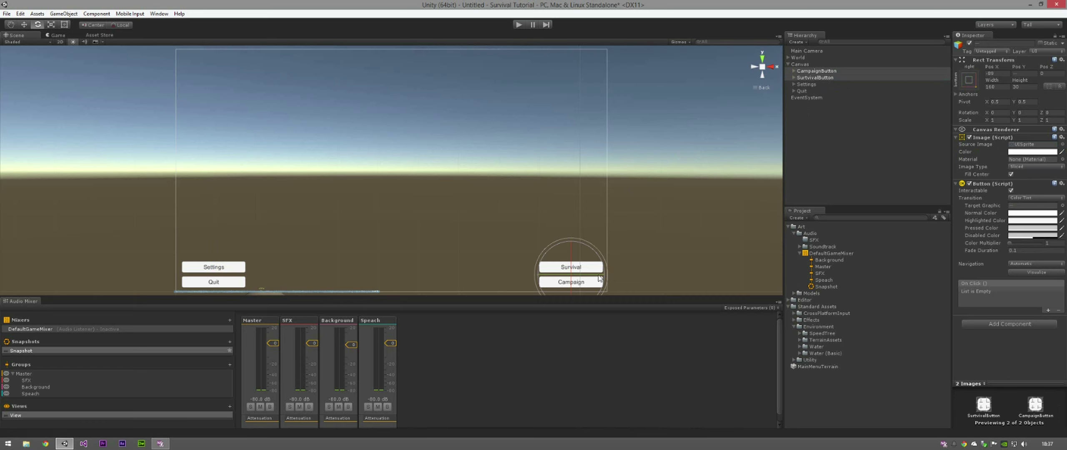
{"action": "left_click_drag", "start_coordinate": [599, 278], "coordinate": [582, 278]}
Step: Increase the Survival and Campaign buttons' Y rotation to about 28 degrees and check the result in the Game view
{"action": "left_click", "coordinate": [765, 68]}
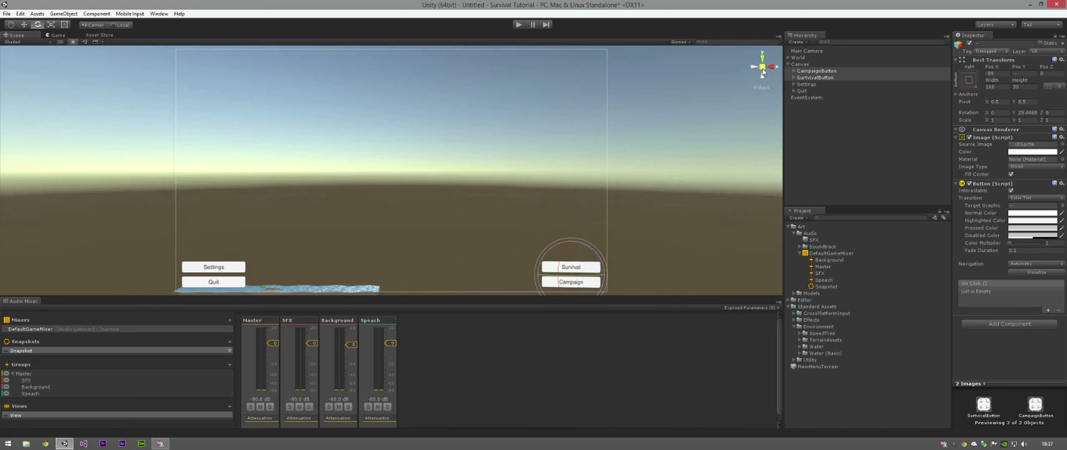
{"action": "left_click", "coordinate": [56, 35]}
{"action": "left_click", "coordinate": [17, 35]}
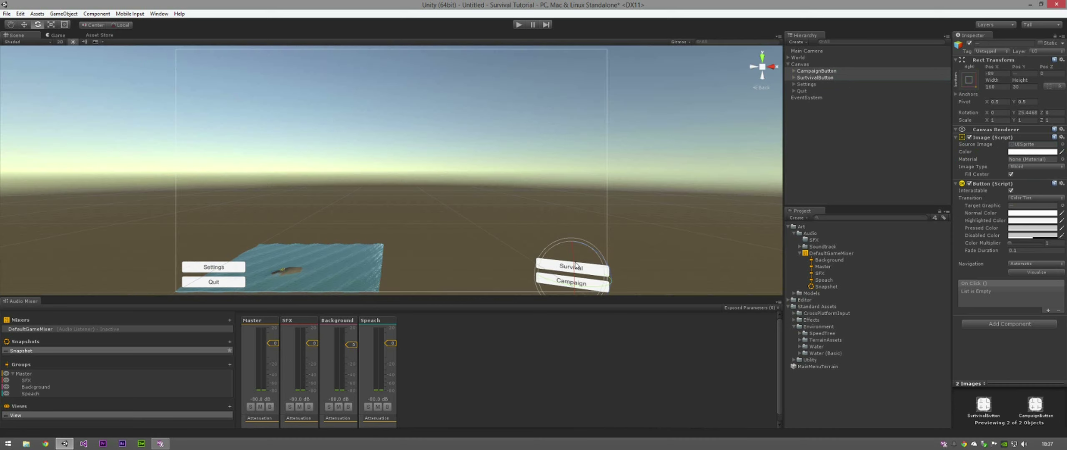
{"action": "left_click_drag", "start_coordinate": [586, 290], "coordinate": [582, 290]}
{"action": "left_click", "coordinate": [64, 37]}
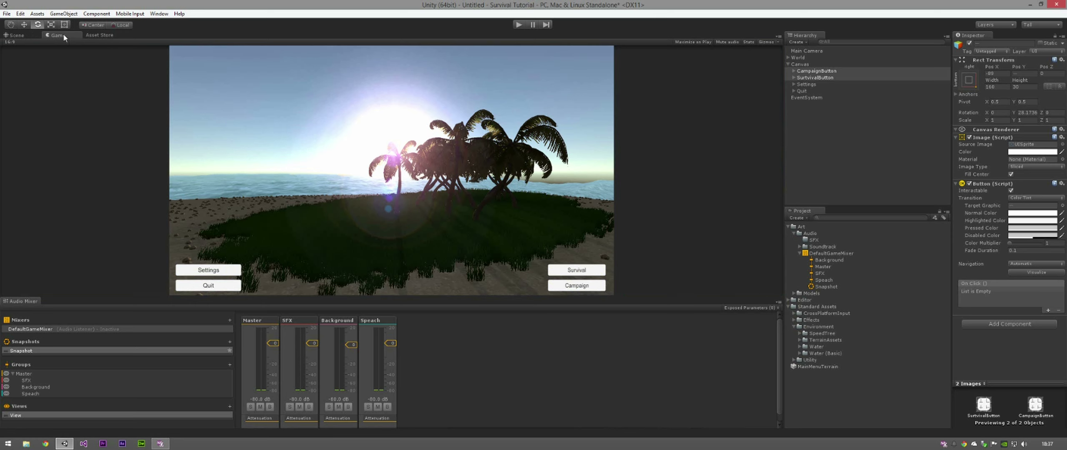
{"action": "left_click", "coordinate": [14, 35]}
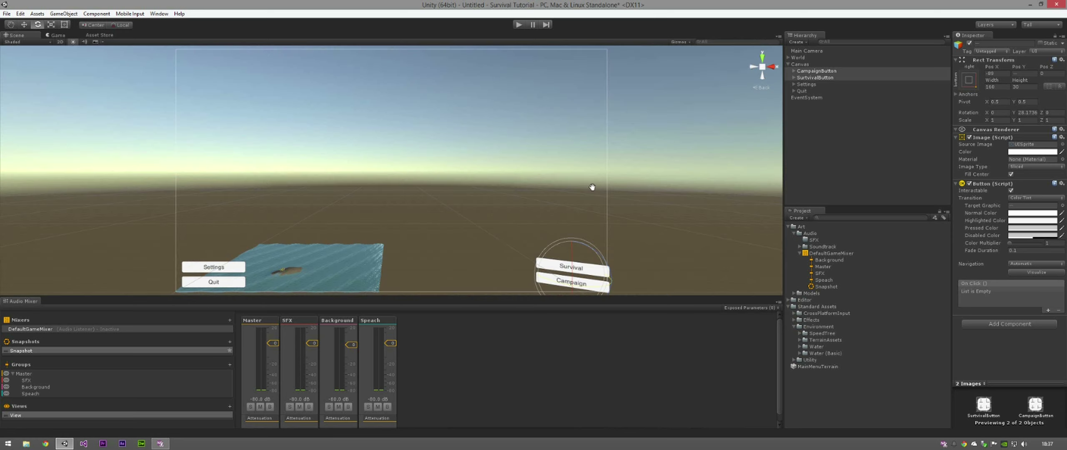
Step: Set the Y rotation of both the Campaign and Survival buttons to 35 degrees
{"action": "middle_click_drag", "start_coordinate": [591, 186], "coordinate": [115, 185]}
{"action": "key", "text": "f"}
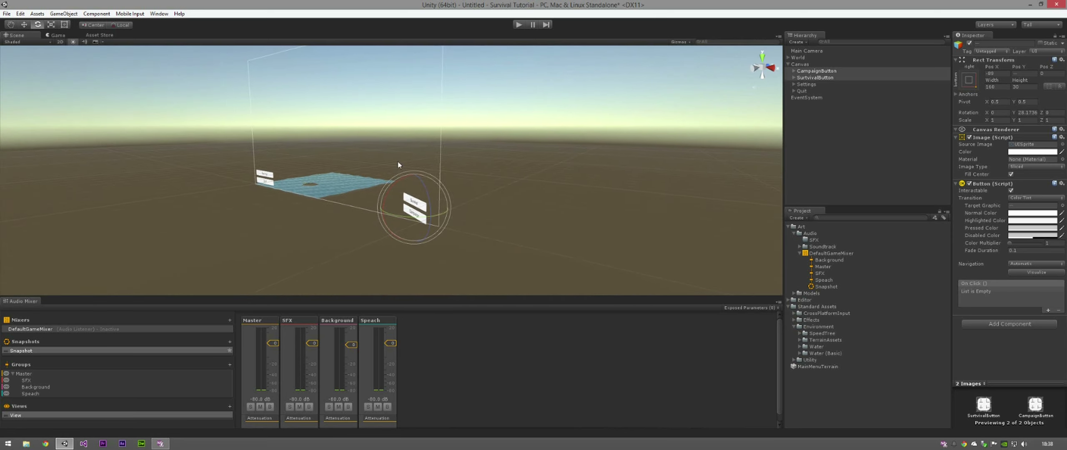
{"action": "left_click_drag", "start_coordinate": [364, 185], "coordinate": [725, 169], "text": "alt"}
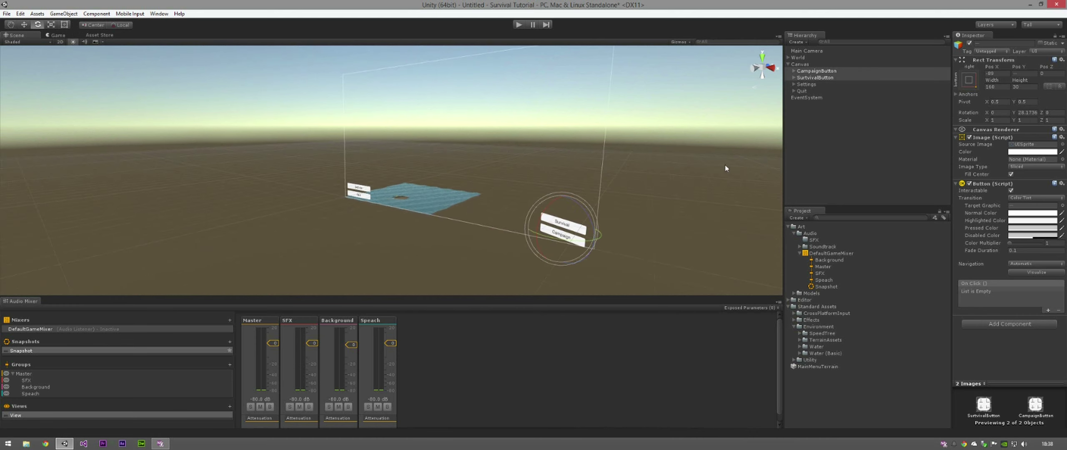
{"action": "left_click", "coordinate": [794, 70]}
{"action": "left_click", "coordinate": [793, 85]}
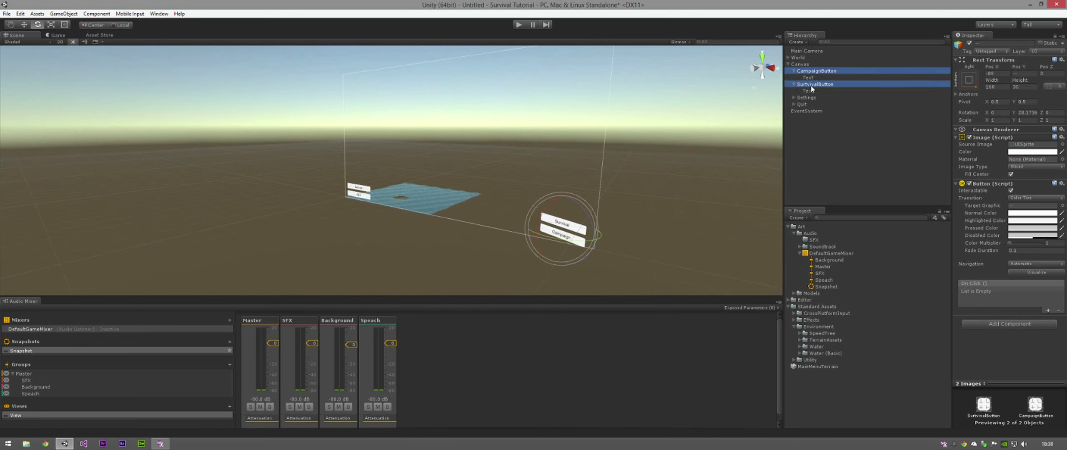
{"action": "left_click", "coordinate": [807, 91]}
{"action": "left_click", "coordinate": [815, 78], "text": "ctrl"}
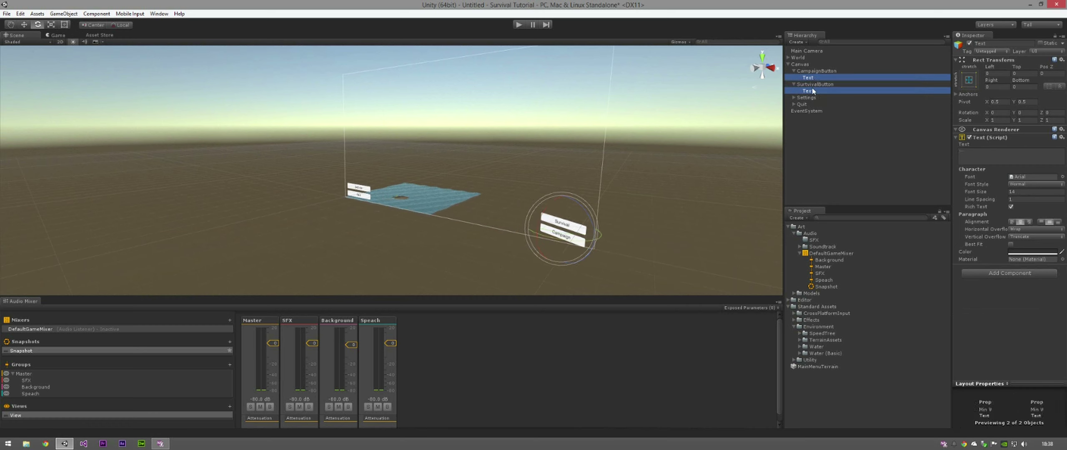
{"action": "key", "text": "Left"}
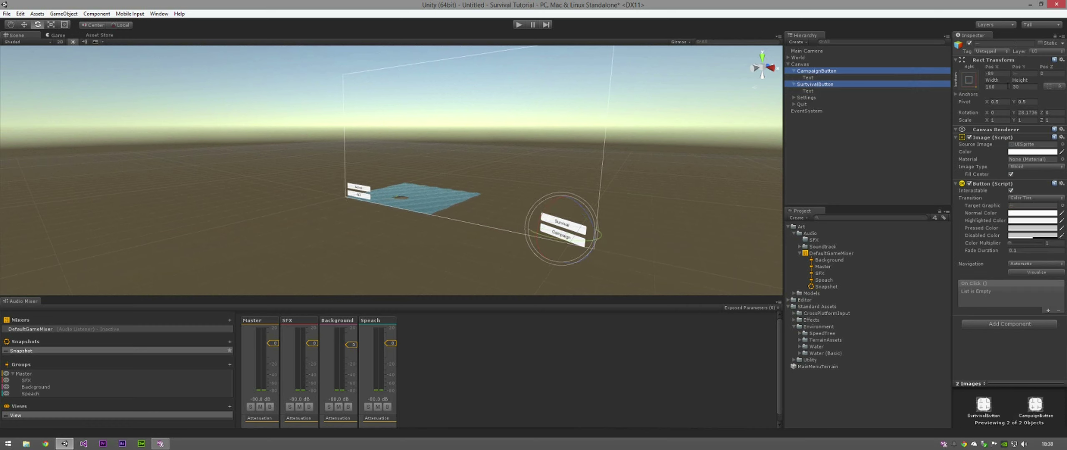
{"action": "left_click", "coordinate": [1027, 112]}
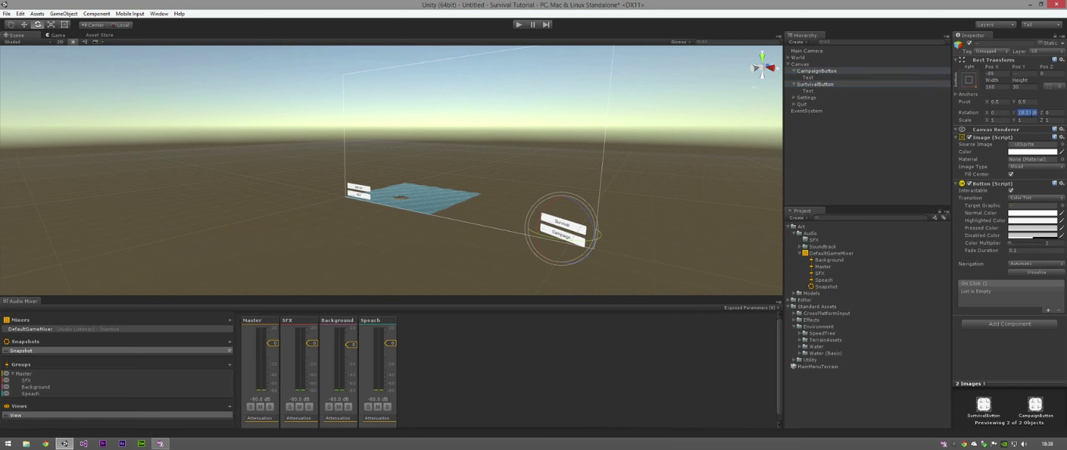
{"action": "type", "text": "2"}
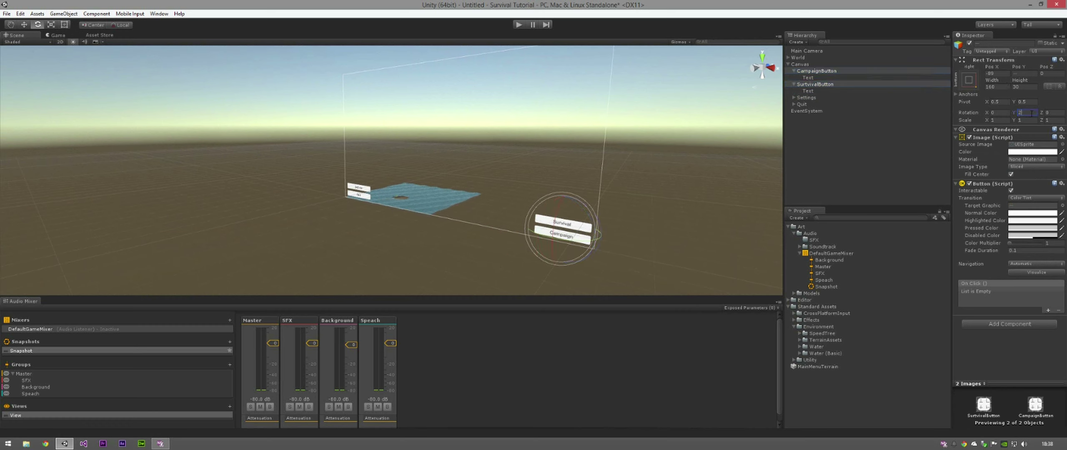
{"action": "type", "text": "5"}
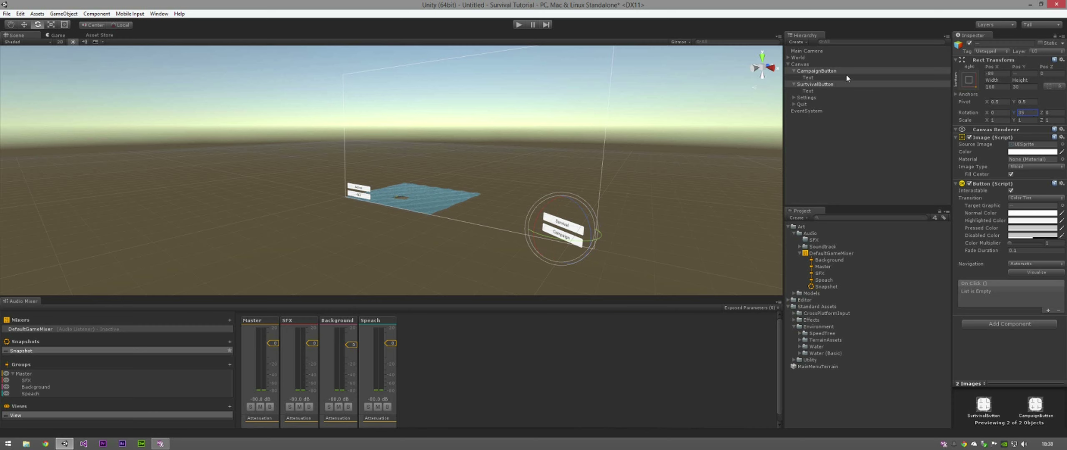
Step: Set the Y rotation of the Settings and Quit buttons to -35 degrees and check the result in the Game view
{"action": "left_click", "coordinate": [806, 97]}
{"action": "left_click", "coordinate": [806, 104], "text": "shift"}
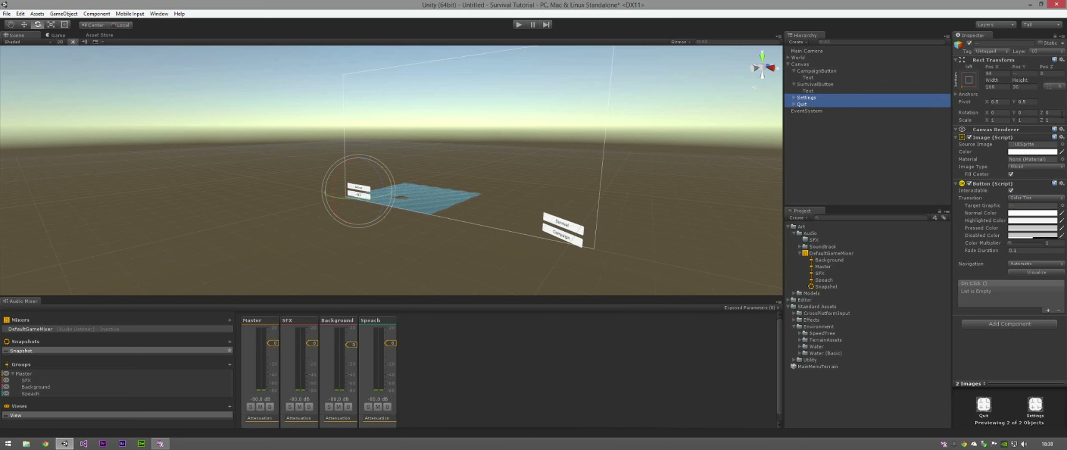
{"action": "left_click", "coordinate": [1025, 112]}
{"action": "type", "text": "-35"}
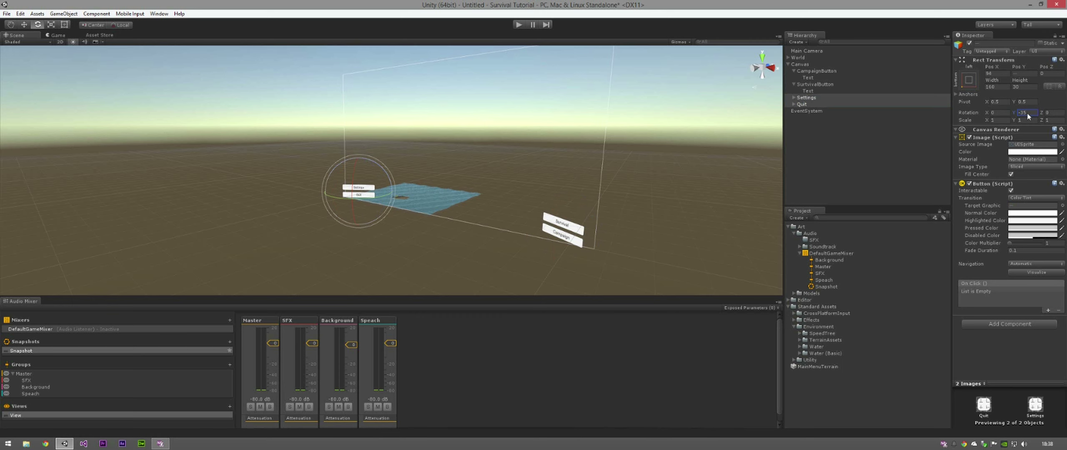
{"action": "left_click", "coordinate": [58, 36]}
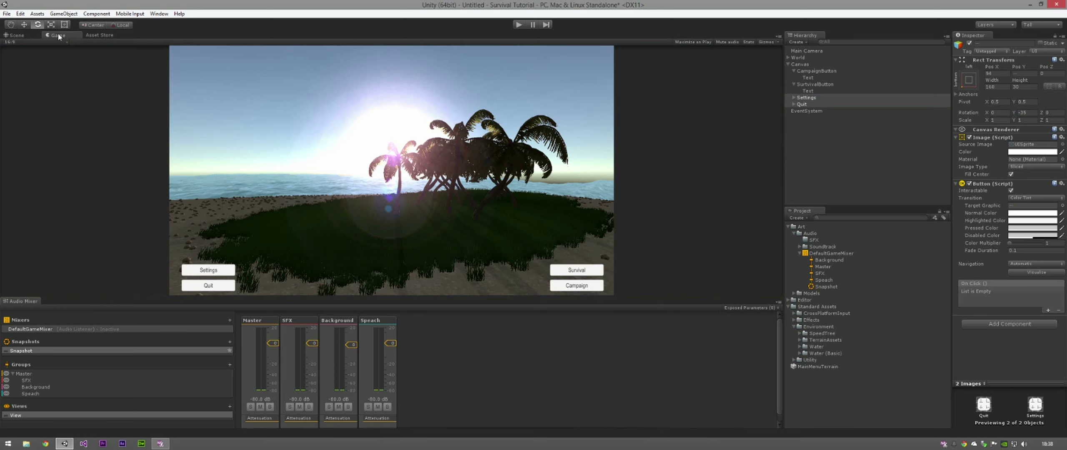
Step: Move the text labels of all four buttons together along the Z axis in the Scene view, and check them in the Game view
{"action": "left_click", "coordinate": [16, 35]}
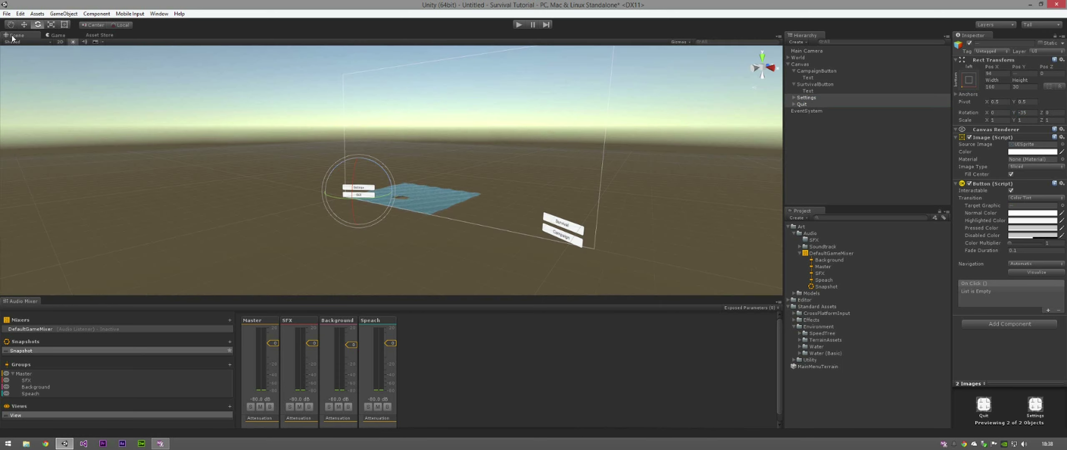
{"action": "right_click_drag", "start_coordinate": [434, 142], "coordinate": [444, 165]}
{"action": "middle_click_drag", "start_coordinate": [443, 165], "coordinate": [500, 184]}
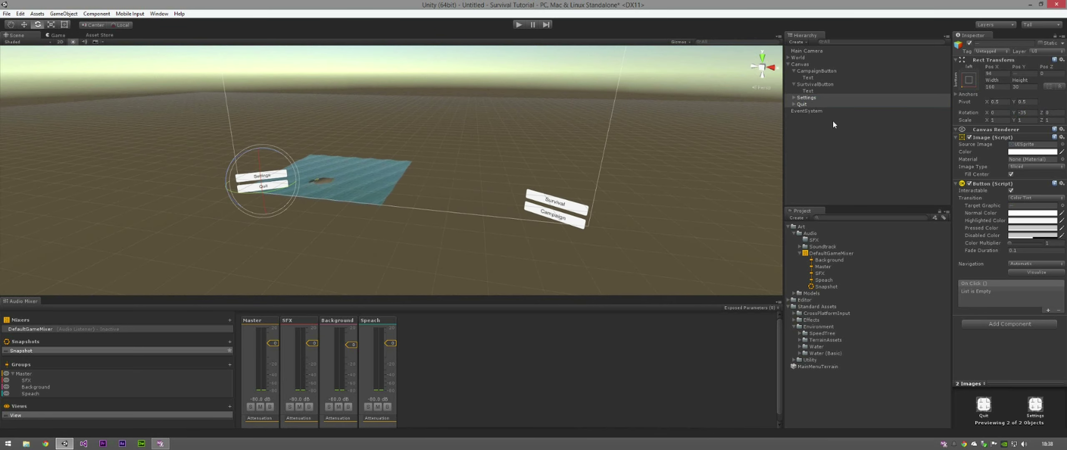
{"action": "left_click", "coordinate": [794, 104]}
{"action": "key", "text": "Right"}
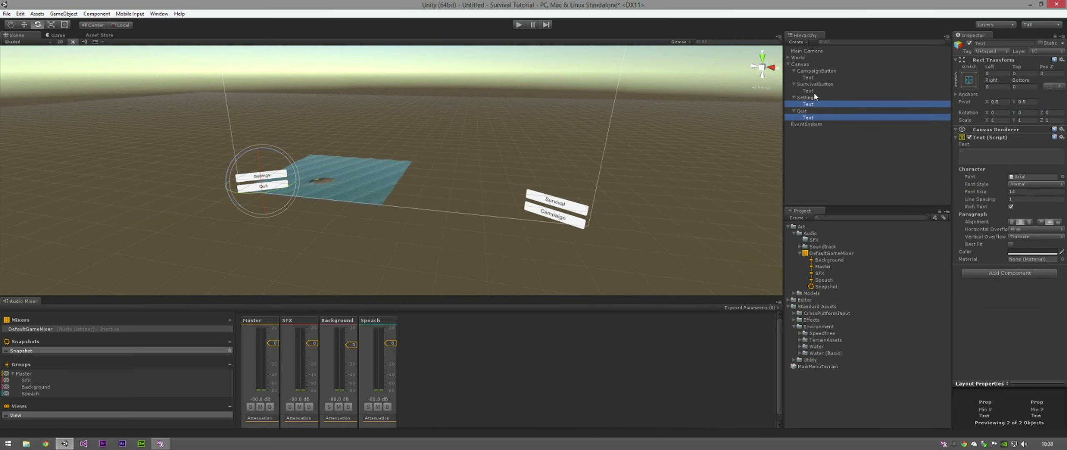
{"action": "left_click", "coordinate": [814, 91], "text": "ctrl"}
{"action": "left_click", "coordinate": [817, 79], "text": "ctrl"}
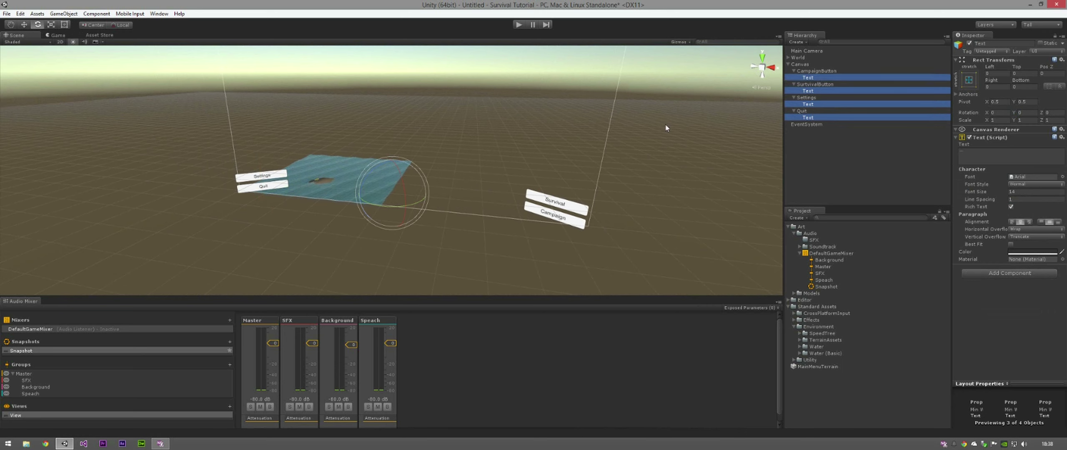
{"action": "key", "text": "w"}
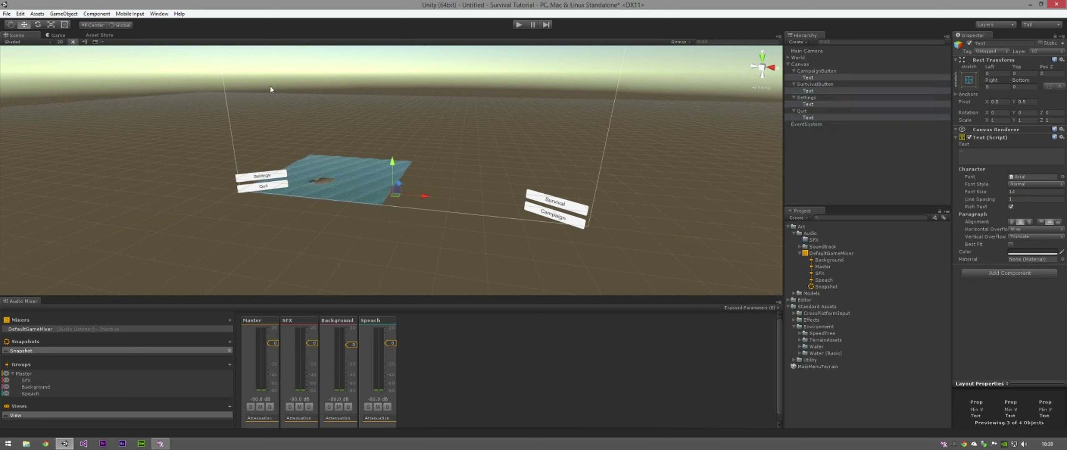
{"action": "left_click_drag", "start_coordinate": [399, 184], "coordinate": [397, 191]}
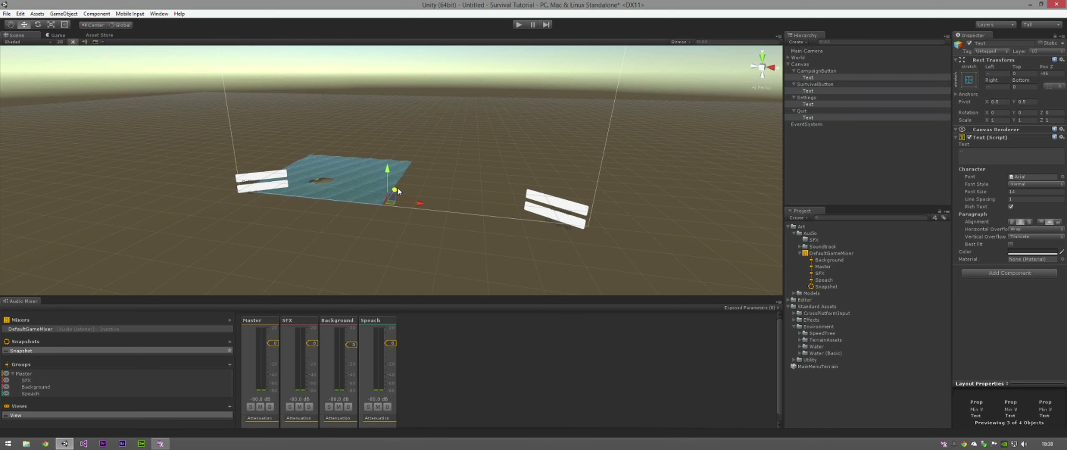
{"action": "left_click", "coordinate": [67, 36]}
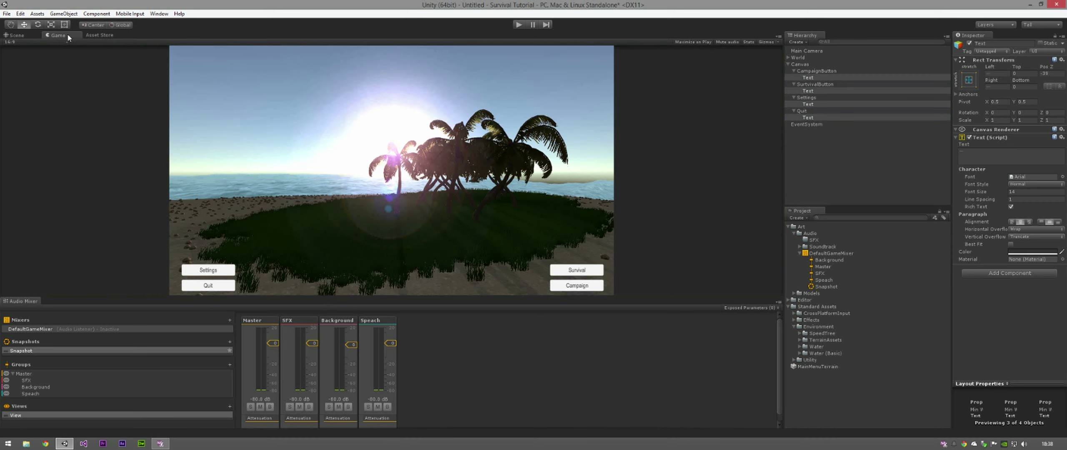
Step: Adjust the four text labels' Z position to about -15 and check the menu in the Game view
{"action": "left_click", "coordinate": [12, 36]}
{"action": "right_click_drag", "start_coordinate": [467, 160], "coordinate": [367, 169]}
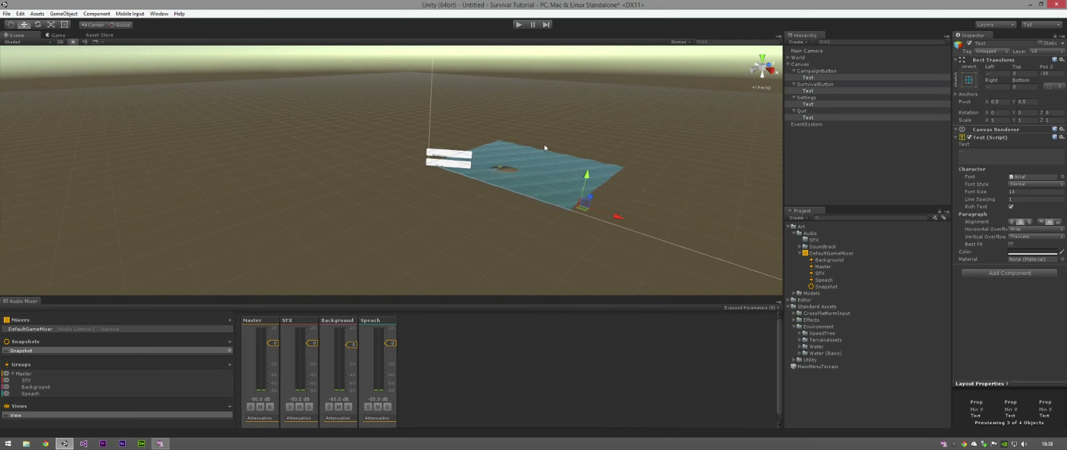
{"action": "middle_click_drag", "start_coordinate": [471, 146], "coordinate": [800, 195]}
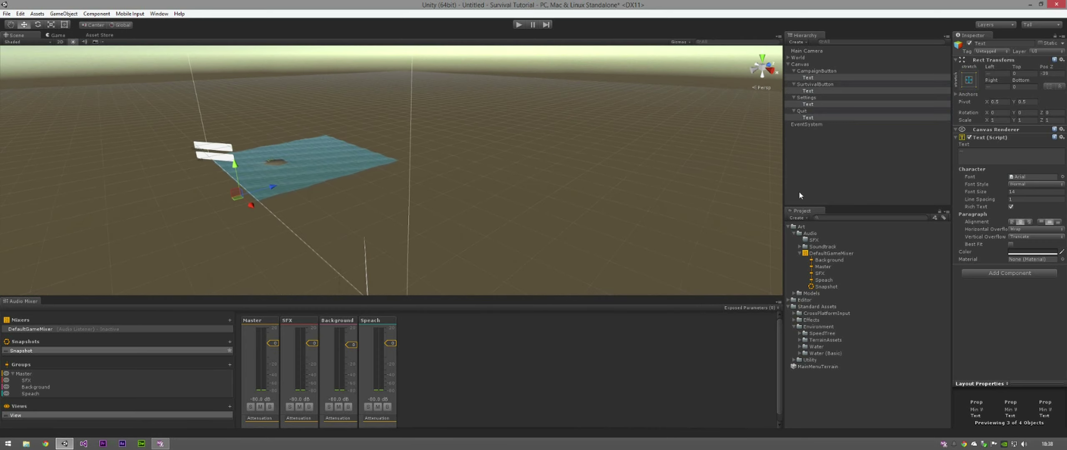
{"action": "left_click_drag", "start_coordinate": [272, 188], "coordinate": [283, 184]}
{"action": "left_click", "coordinate": [57, 36]}
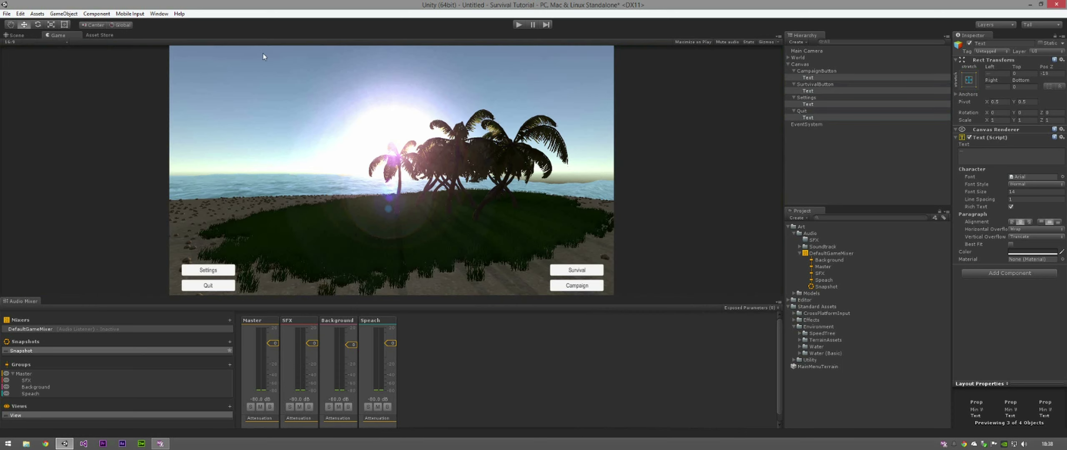
Step: Collapse the four buttons in the hierarchy and add a UI Panel as a child of the Canvas
{"action": "left_click", "coordinate": [800, 64]}
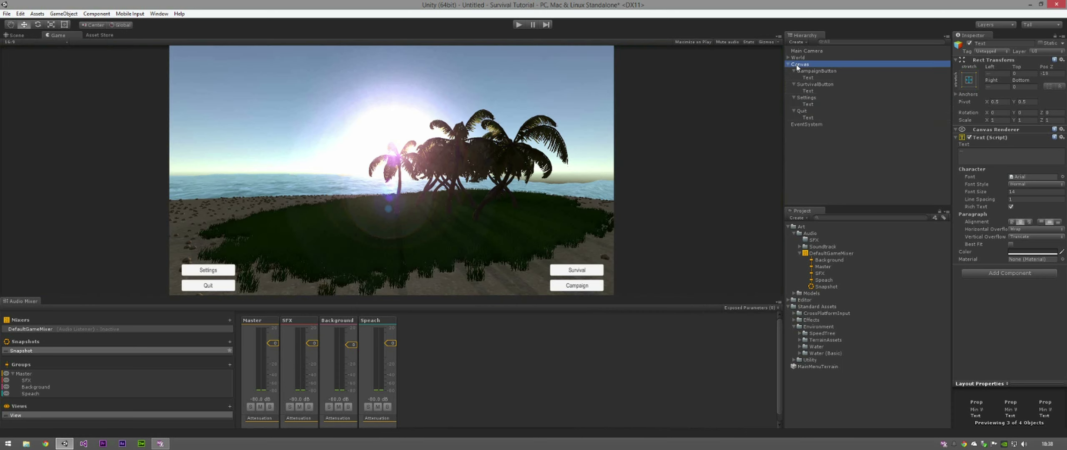
{"action": "left_click", "coordinate": [793, 70]}
{"action": "left_click", "coordinate": [794, 77]}
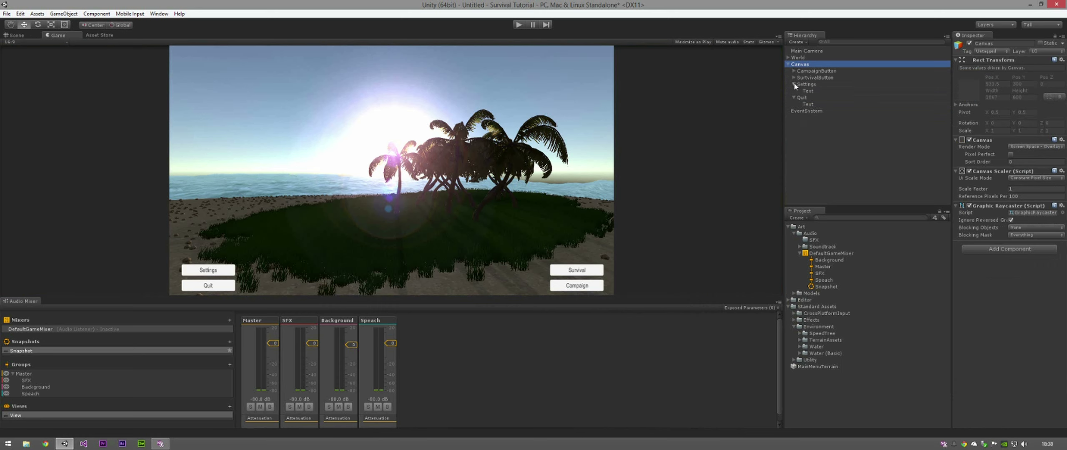
{"action": "left_click", "coordinate": [794, 84]}
{"action": "left_click", "coordinate": [794, 91]}
{"action": "right_click", "coordinate": [799, 65]}
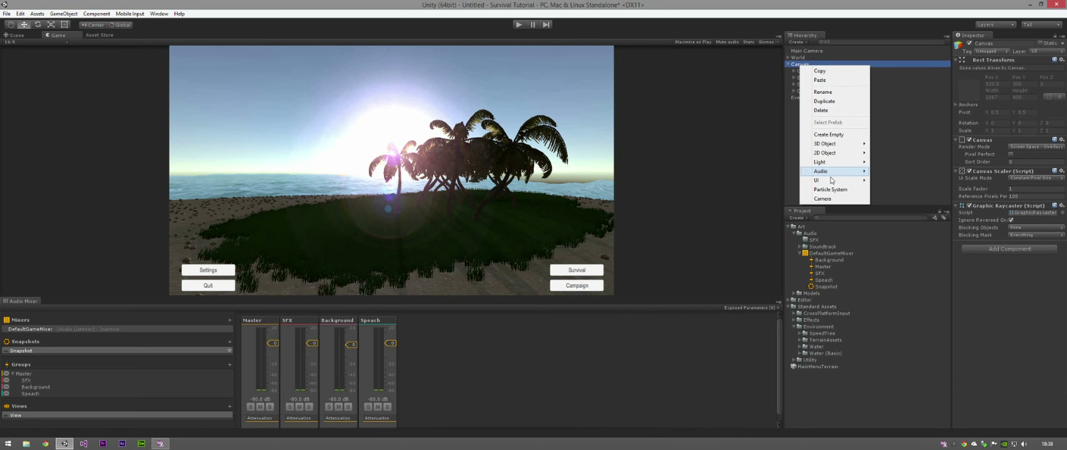
{"action": "mouse_move", "coordinate": [862, 181]}
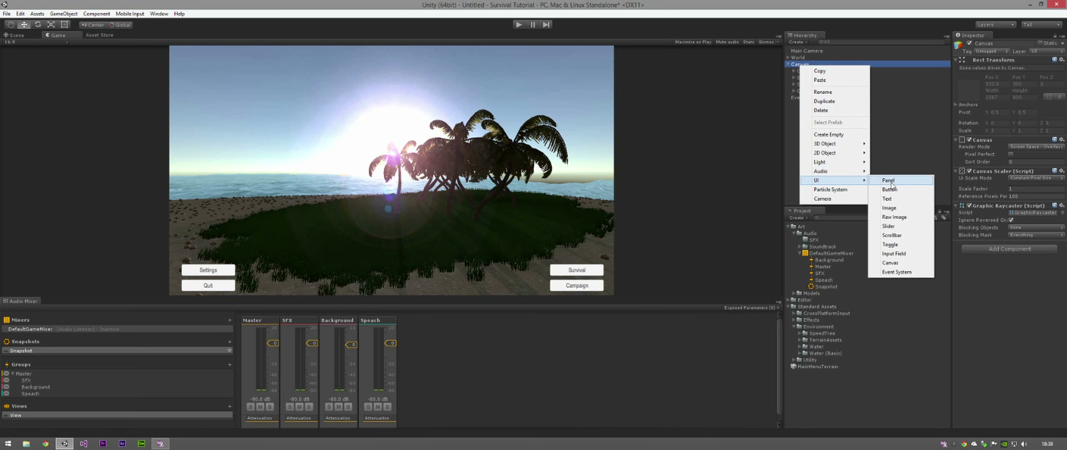
{"action": "left_click", "coordinate": [904, 180]}
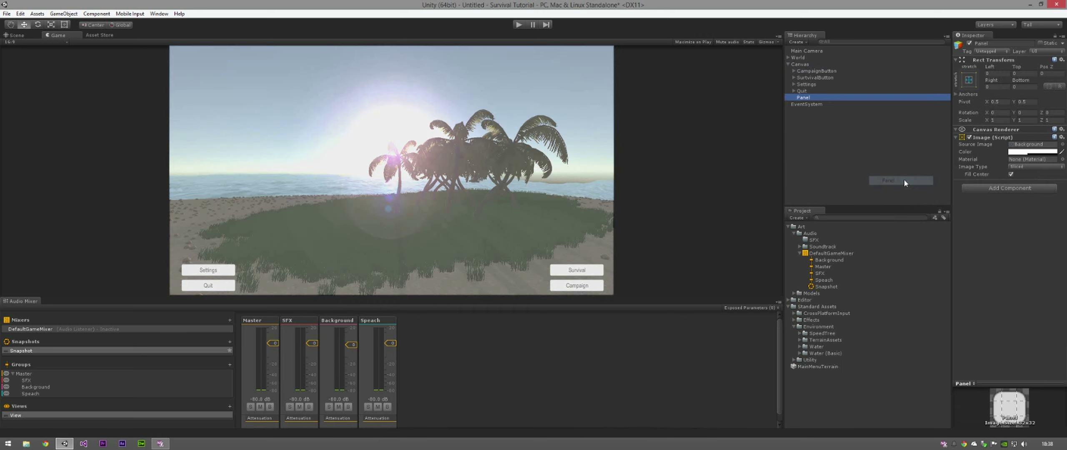
Step: Remove the Image component from the new panel and rename the panel as MainPanel
{"action": "right_click", "coordinate": [1051, 140]}
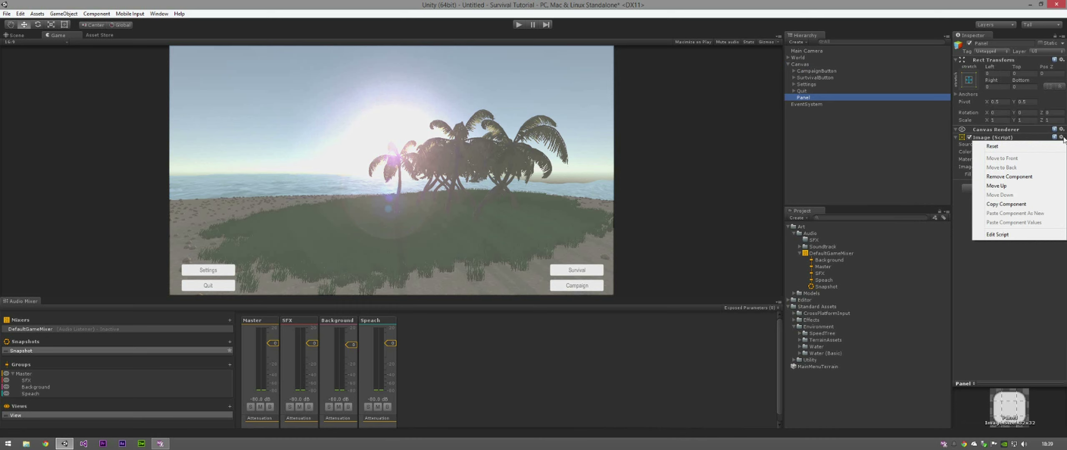
{"action": "left_click", "coordinate": [1006, 177]}
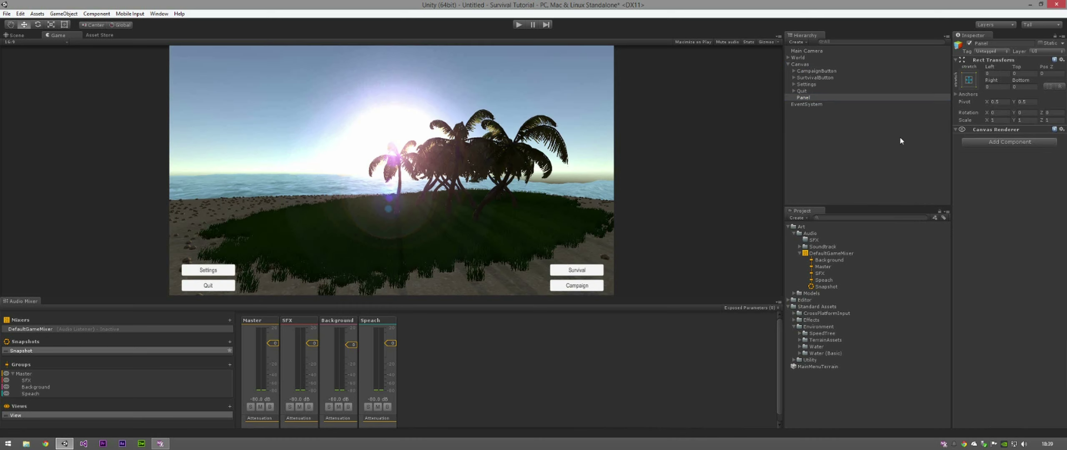
{"action": "left_click", "coordinate": [1015, 42]}
{"action": "type", "text": "MainPanel"}
{"action": "key", "text": "Return"}
Step: Make the Campaign, Survival, Settings and Quit buttons children of MainPanel, and collapse it
{"action": "left_click", "coordinate": [805, 72]}
{"action": "left_click", "coordinate": [806, 91], "text": "shift"}
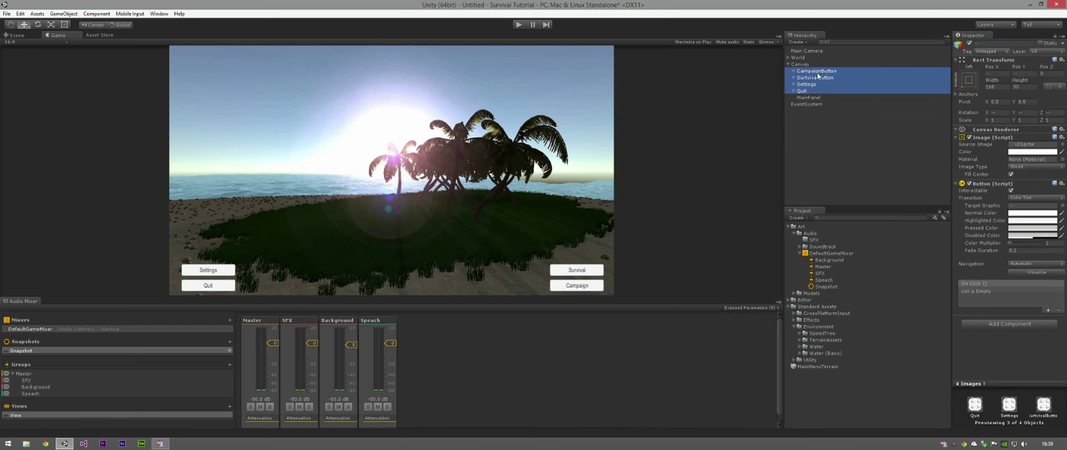
{"action": "left_click_drag", "start_coordinate": [807, 85], "coordinate": [809, 97]}
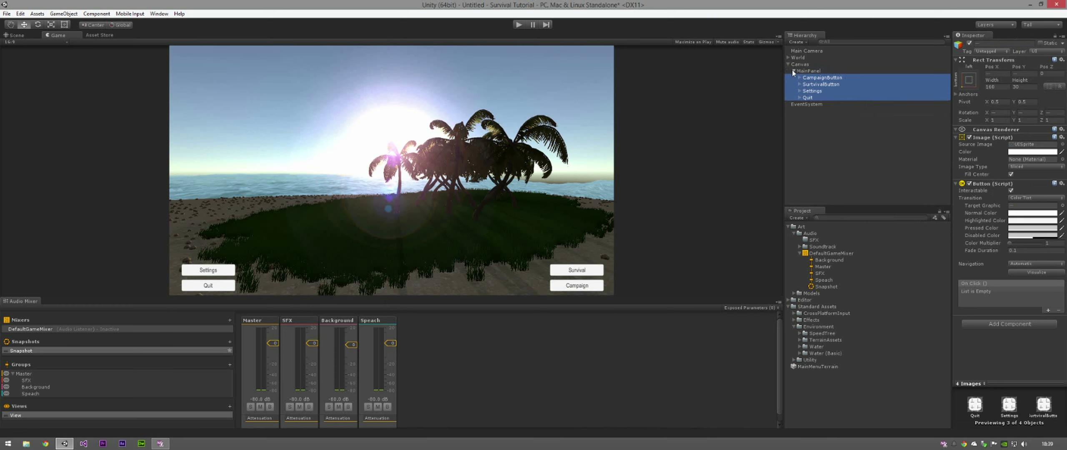
{"action": "left_click", "coordinate": [792, 71]}
{"action": "left_click", "coordinate": [812, 65]}
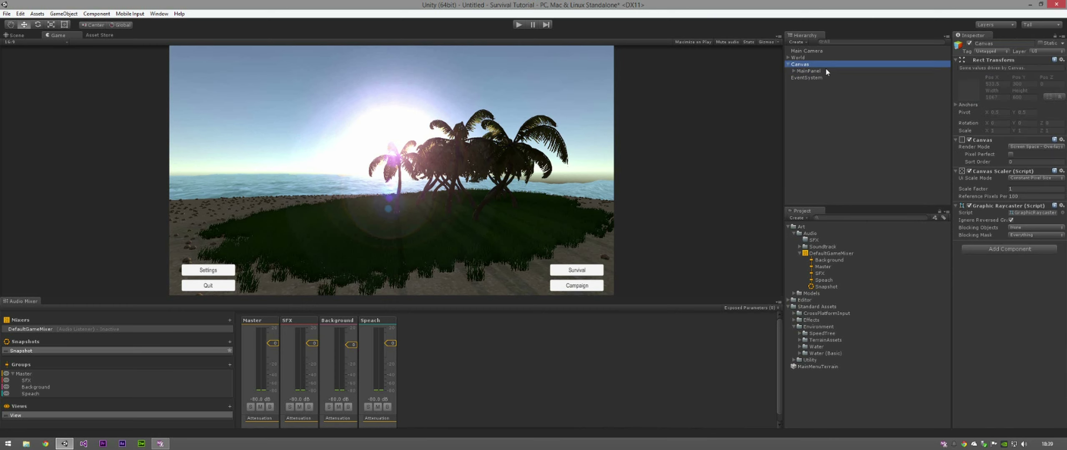
{"action": "left_click", "coordinate": [1008, 249]}
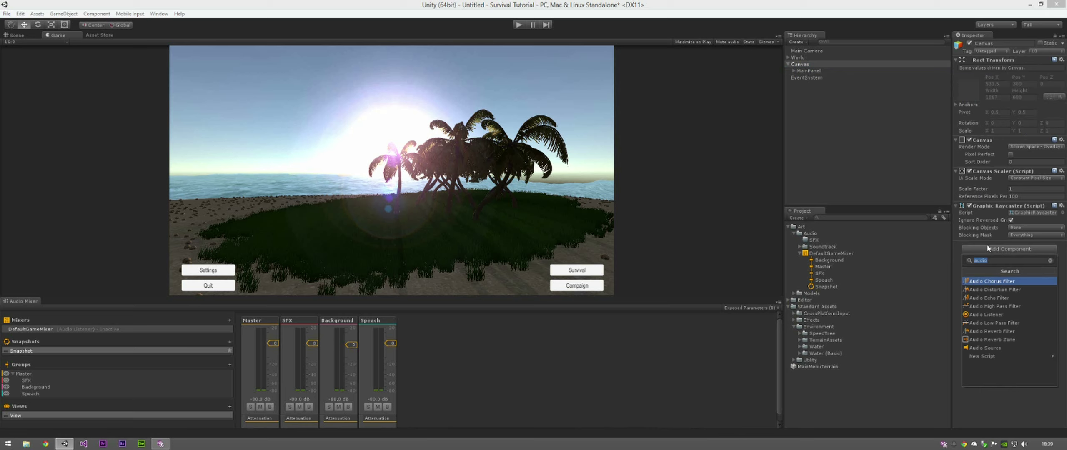
{"action": "type", "text": "mous"}
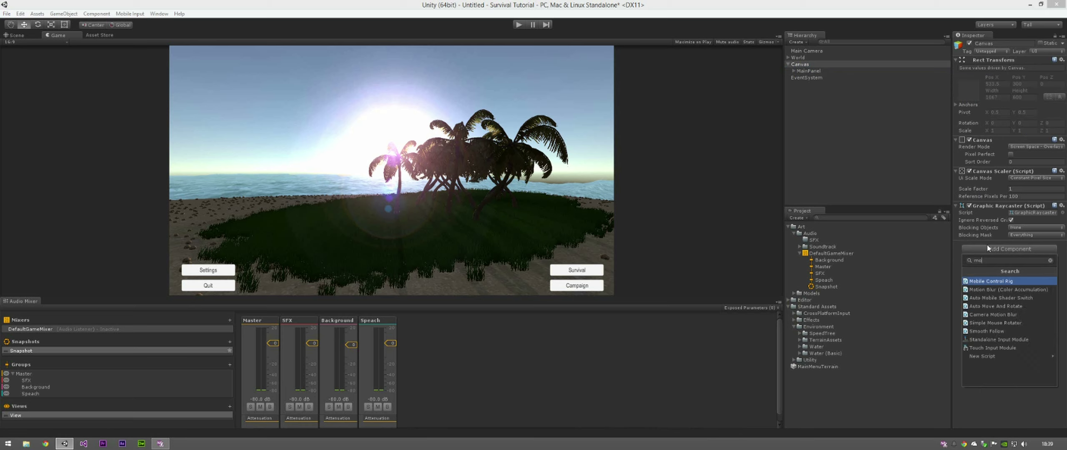
{"action": "key", "text": "BackSpace"}
{"action": "key", "text": "BackSpace"}
{"action": "key", "text": "BackSpace"}
{"action": "key", "text": "BackSpace"}
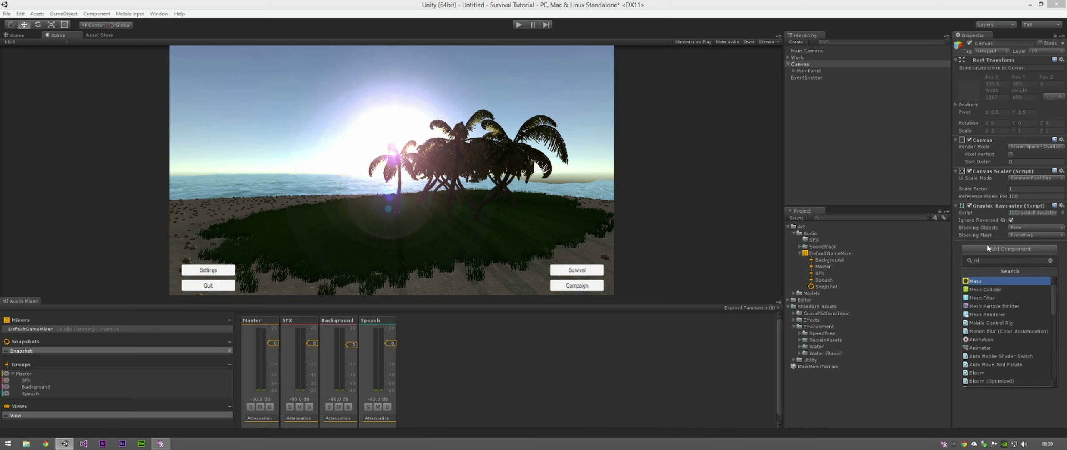
{"action": "right_click", "coordinate": [878, 396]}
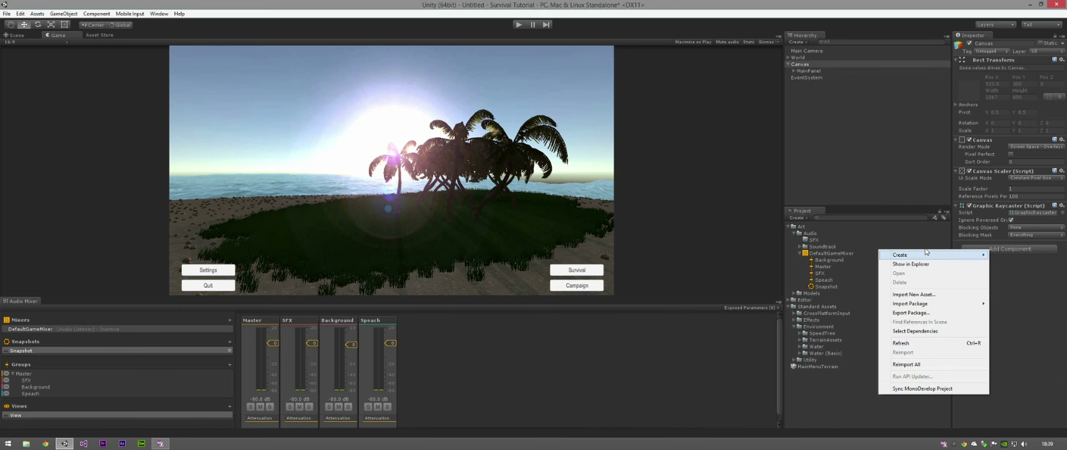
{"action": "mouse_move", "coordinate": [918, 308]}
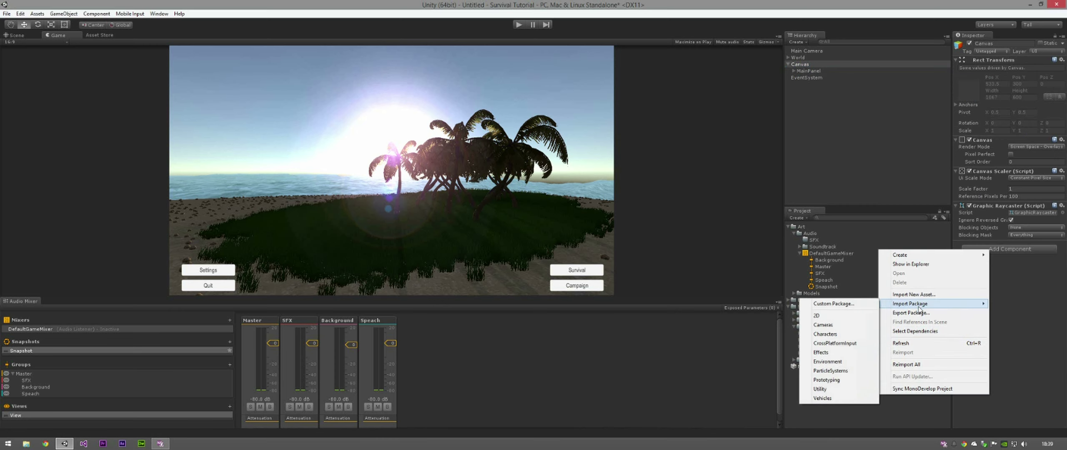
{"action": "left_click", "coordinate": [852, 334]}
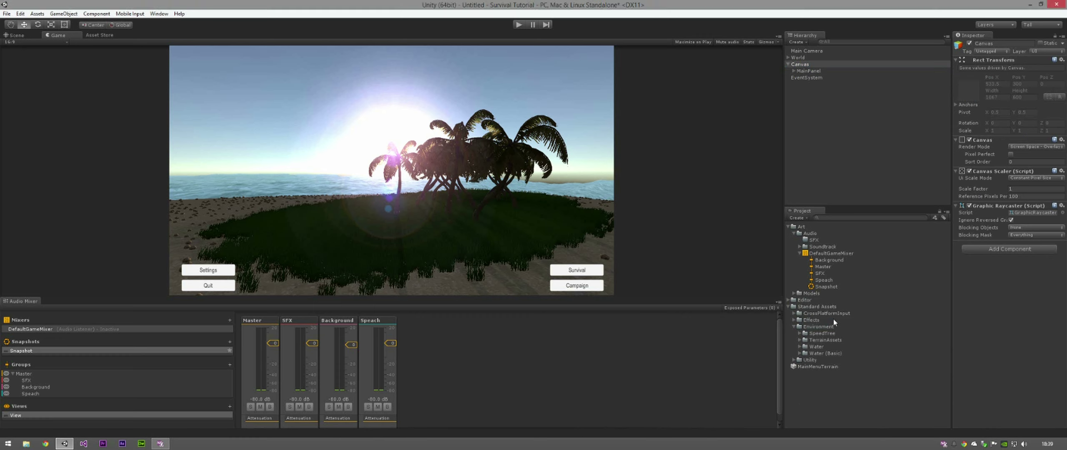
{"action": "left_click_drag", "start_coordinate": [77, 161], "coordinate": [70, 181]}
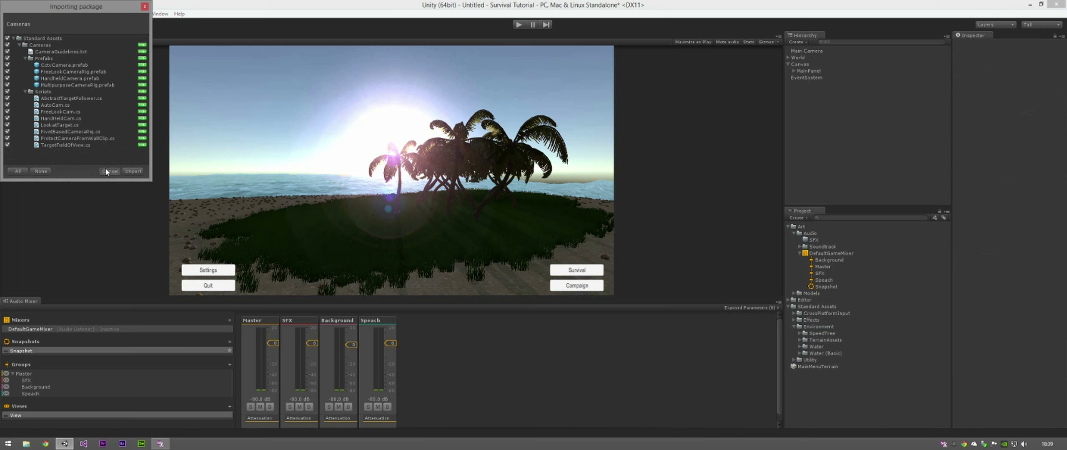
{"action": "left_click", "coordinate": [133, 171]}
Step: Import the Characters standard asset package into the project with all of its contents
{"action": "right_click", "coordinate": [852, 387]}
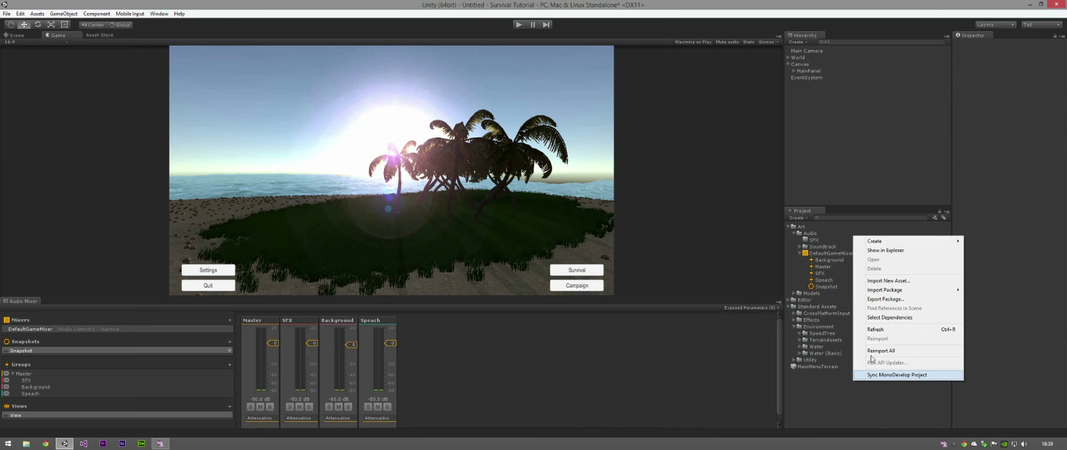
{"action": "mouse_move", "coordinate": [897, 294]}
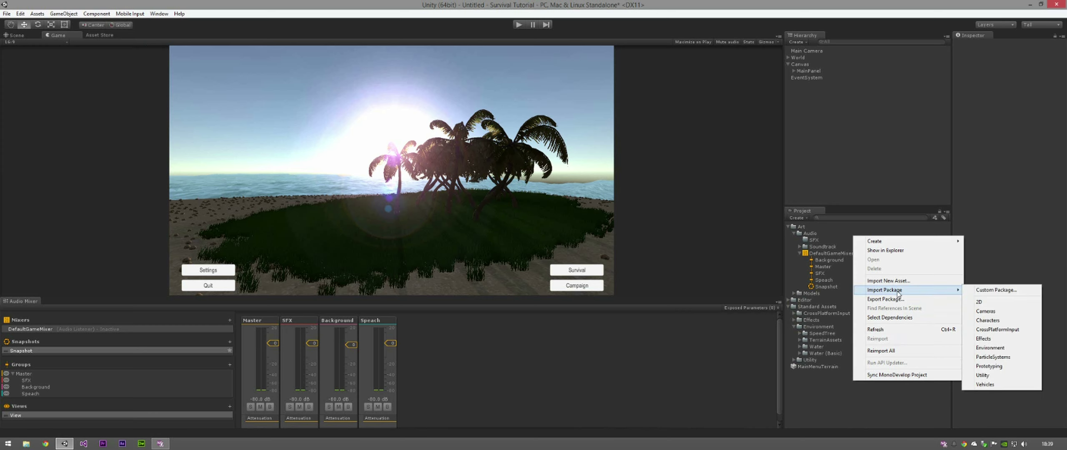
{"action": "left_click", "coordinate": [1016, 321]}
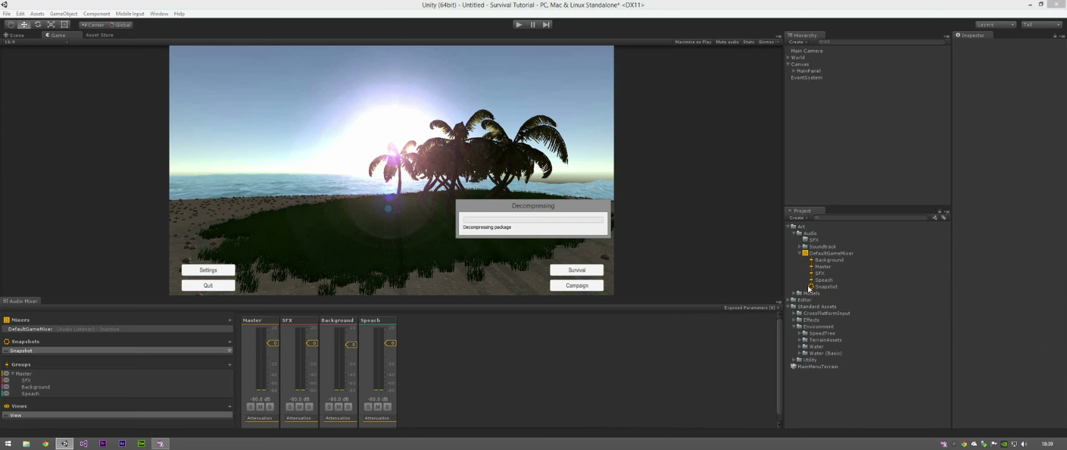
{"action": "left_click", "coordinate": [134, 170]}
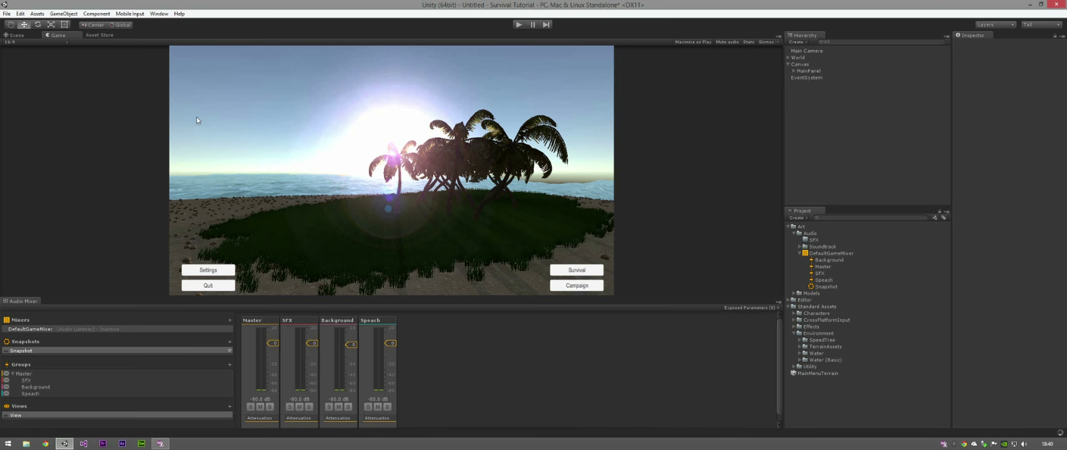
Step: Search the components that can be added to the Canvas for "mouse", then clear the search
{"action": "left_click", "coordinate": [800, 65]}
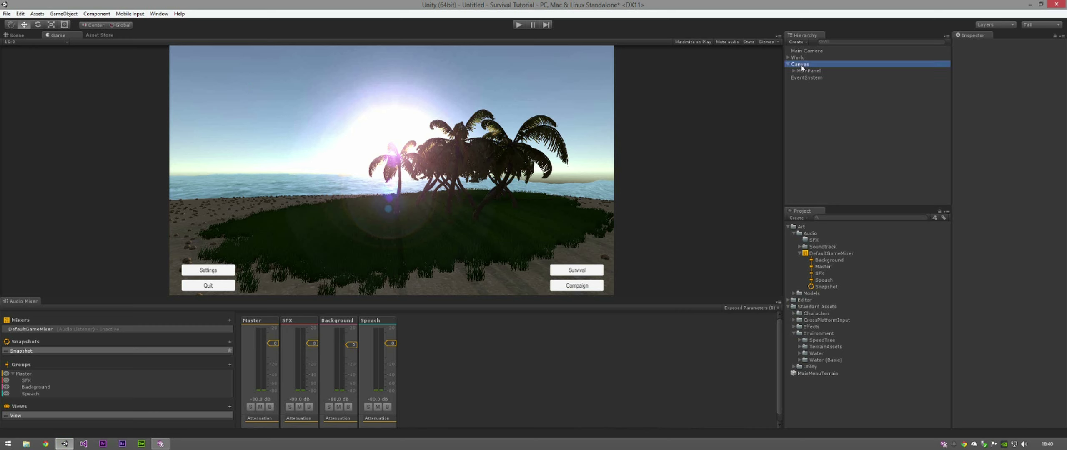
{"action": "left_click", "coordinate": [1013, 249]}
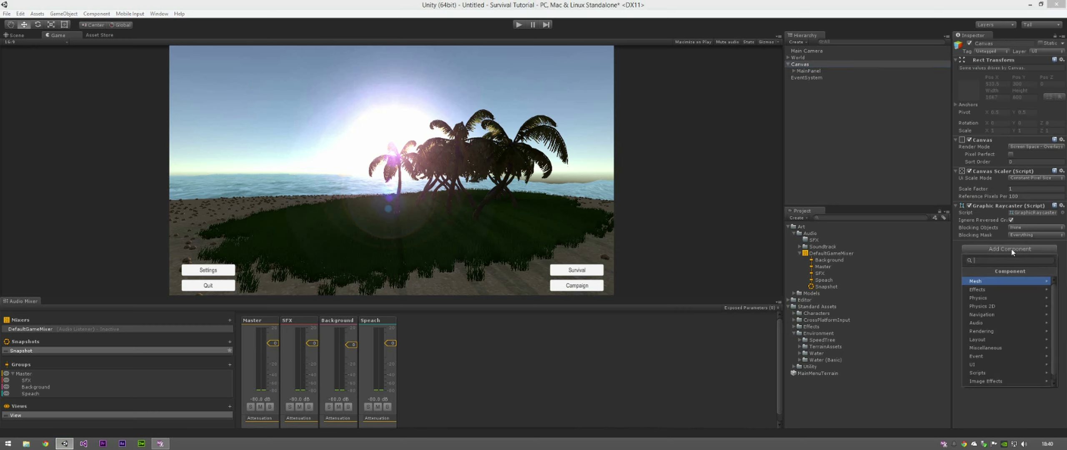
{"action": "type", "text": "mouse"}
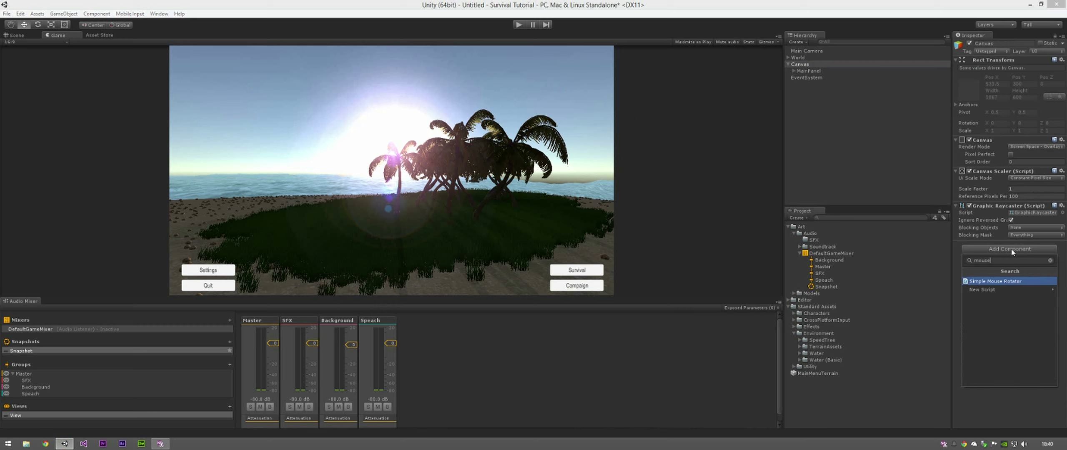
{"action": "key", "text": "BackSpace"}
{"action": "key", "text": "BackSpace"}
{"action": "key", "text": "BackSpace"}
{"action": "key", "text": "BackSpace"}
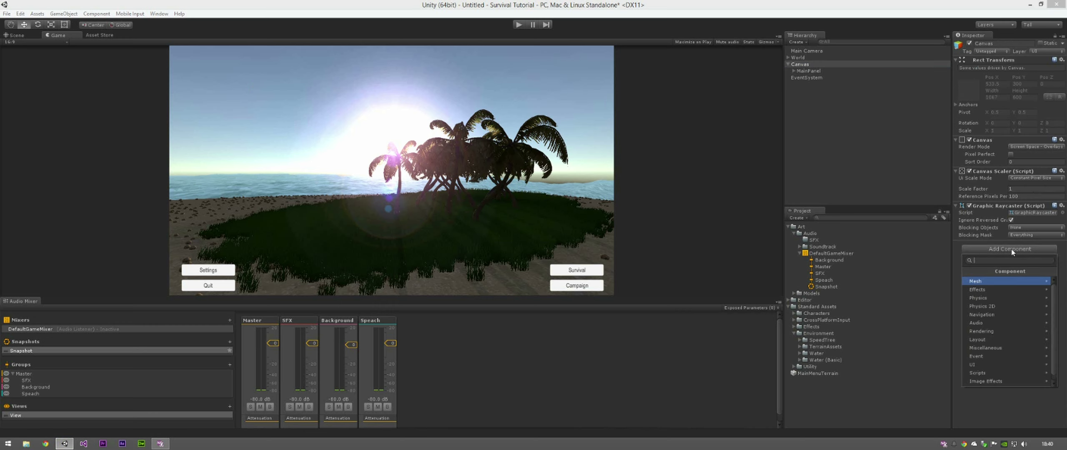
Step: Try to attach the MouseLook script from the FirstPersonCharacter Scripts folder to the Canvas
{"action": "key", "text": "Down"}
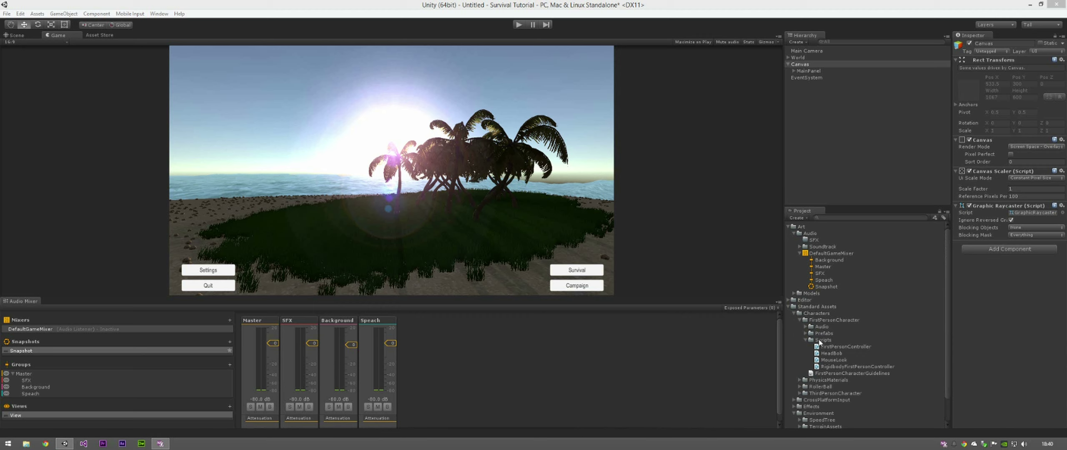
{"action": "left_click_drag", "start_coordinate": [833, 360], "coordinate": [996, 310]}
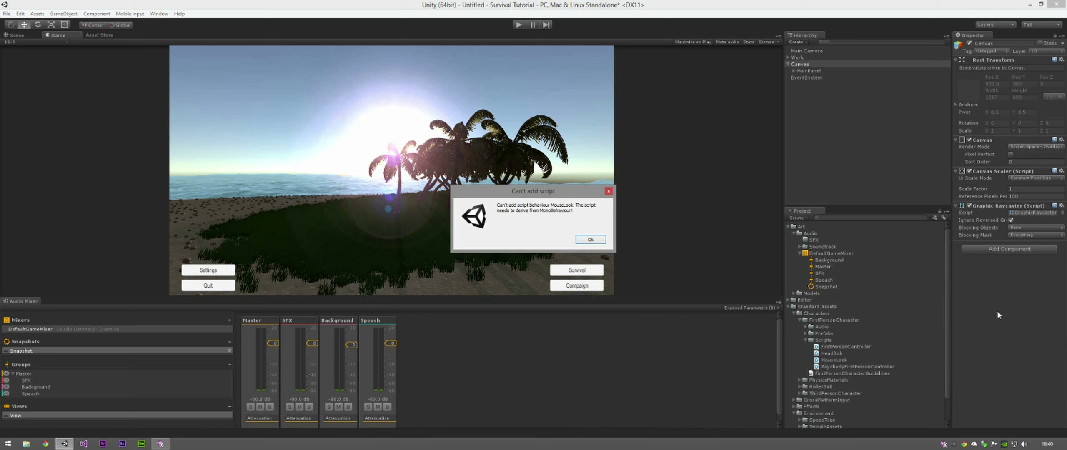
{"action": "left_click", "coordinate": [590, 239]}
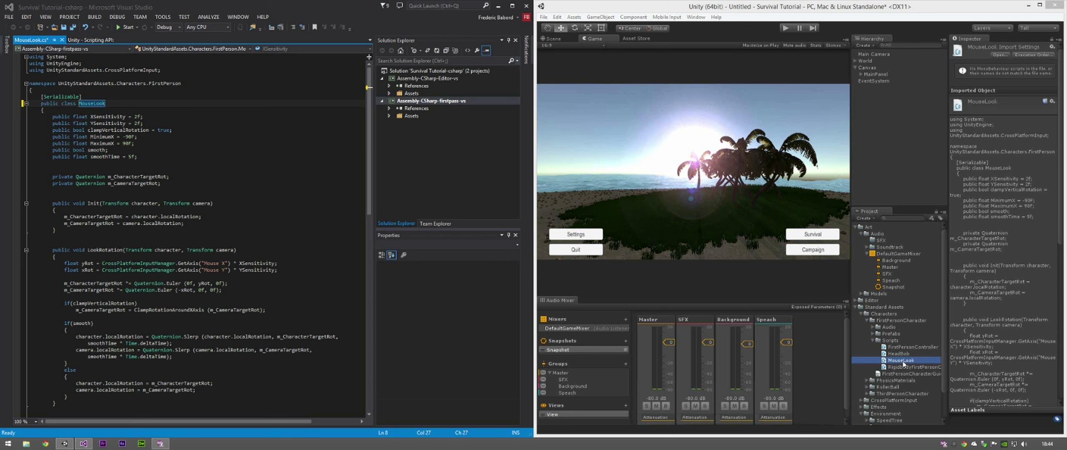
Step: Open the MouseLook script in Visual Studio, make its class inherit from MonoBehaviour, and save the file
{"action": "double_click", "coordinate": [912, 362]}
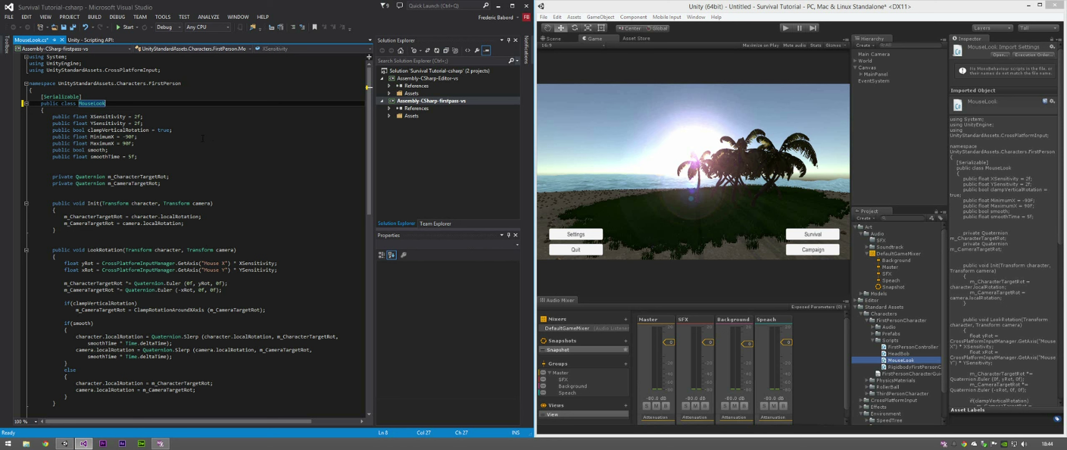
{"action": "scroll", "coordinate": [188, 132], "scroll_direction": "up", "scroll_amount": 3, "text": "ctrl"}
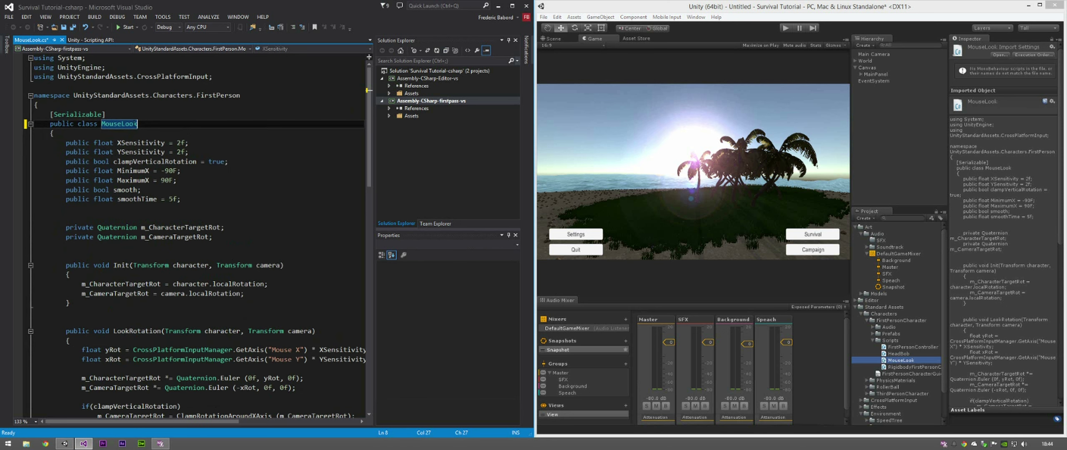
{"action": "left_click_drag", "start_coordinate": [50, 123], "coordinate": [156, 124]}
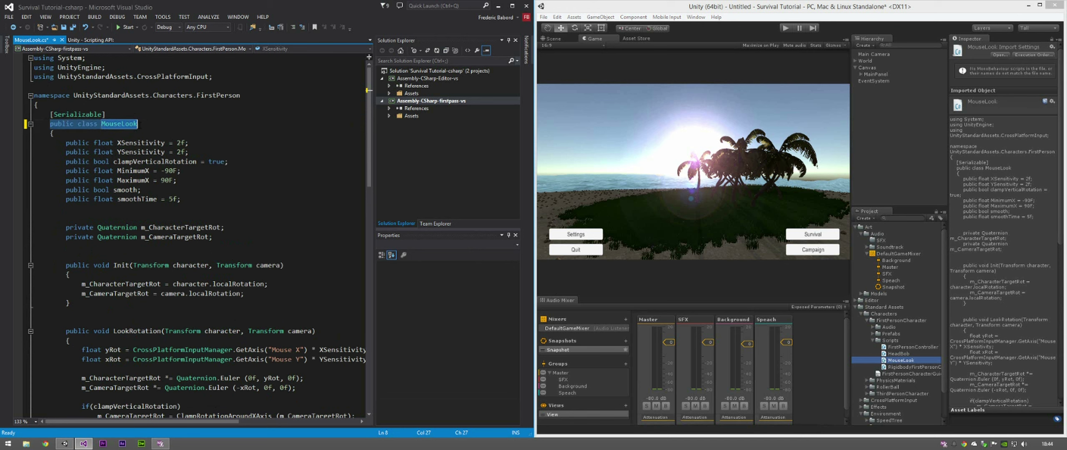
{"action": "left_click", "coordinate": [139, 124]}
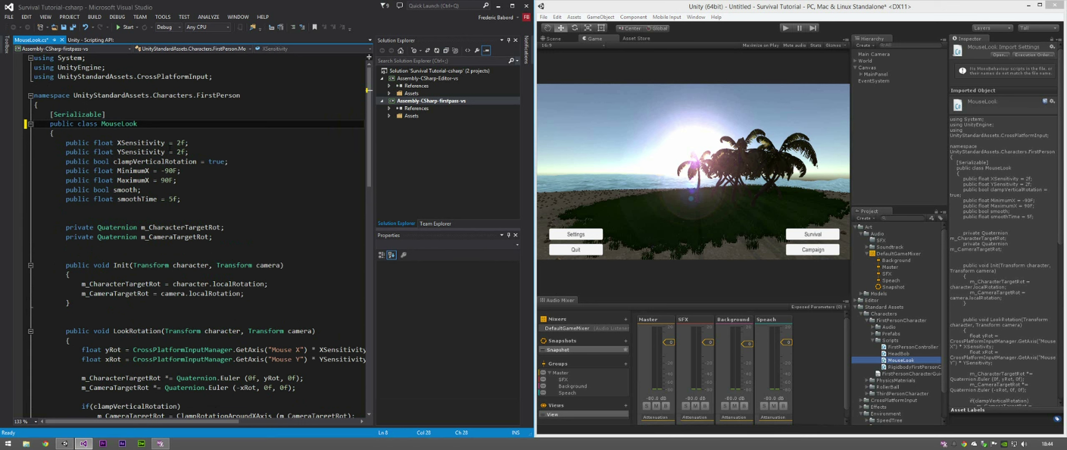
{"action": "type", "text": ":"}
{"action": "type", "text": "Mo"}
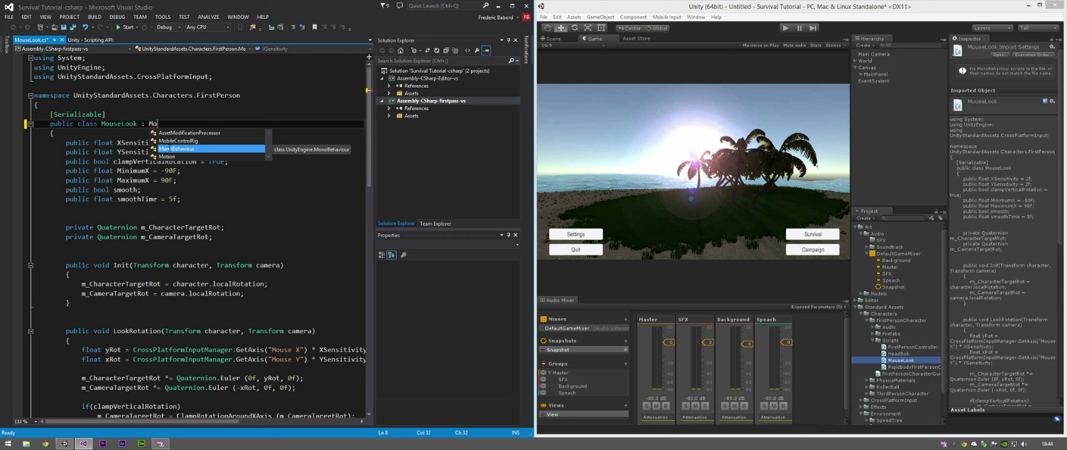
{"action": "key", "text": "Tab"}
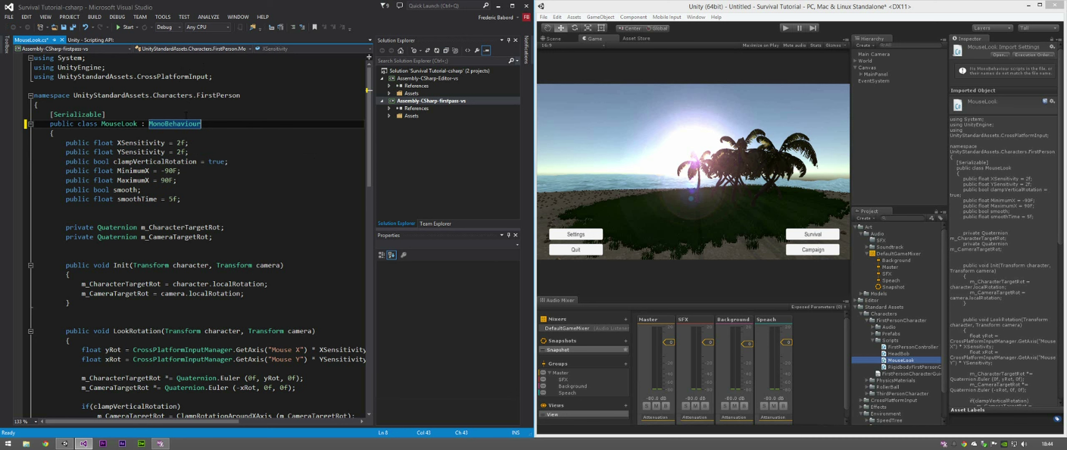
{"action": "key", "text": "ctrl+s"}
Step: Switch back to Unity and attach the edited MouseLook script to the Canvas
{"action": "left_click", "coordinate": [679, 7]}
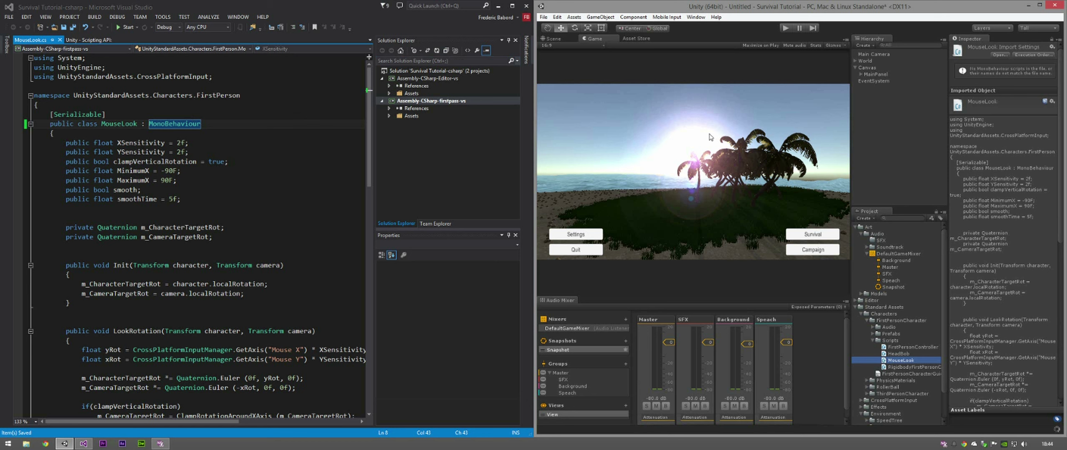
{"action": "left_click", "coordinate": [869, 69]}
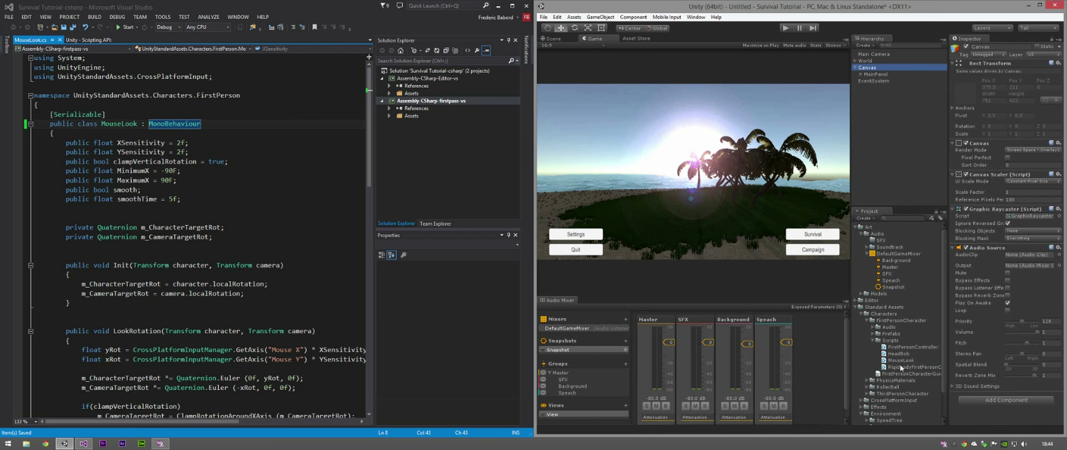
{"action": "left_click_drag", "start_coordinate": [900, 361], "coordinate": [990, 420]}
{"action": "scroll", "coordinate": [1008, 353], "scroll_direction": "down", "scroll_amount": 2}
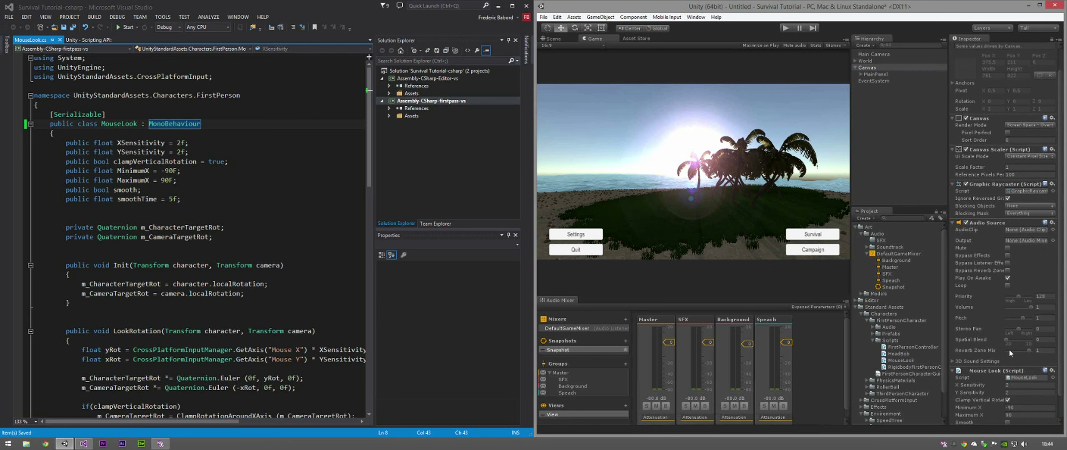
{"action": "scroll", "coordinate": [1008, 352], "scroll_direction": "down", "scroll_amount": 1}
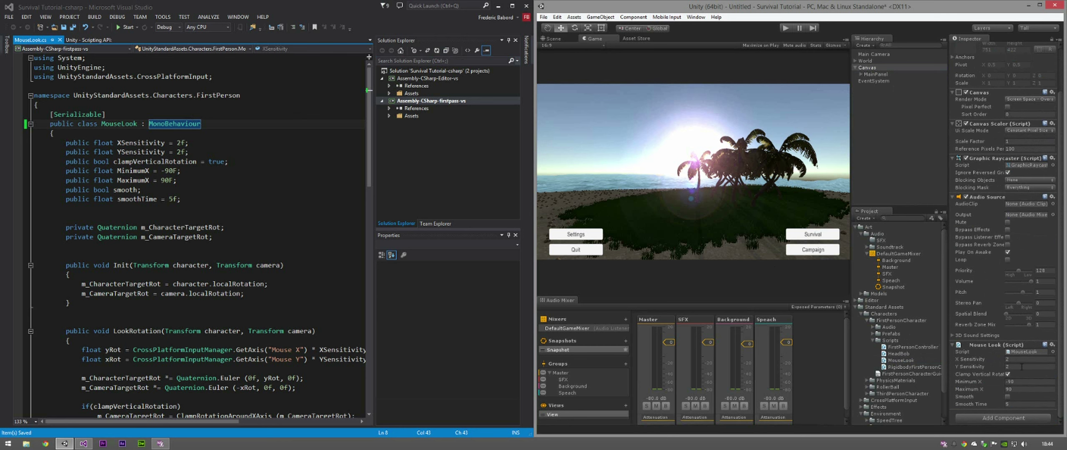
Step: Maximize the Unity window, enable Smooth on the Mouse Look component, and set Minimum X to -10 and Maximum X to 10
{"action": "left_click", "coordinate": [1039, 5]}
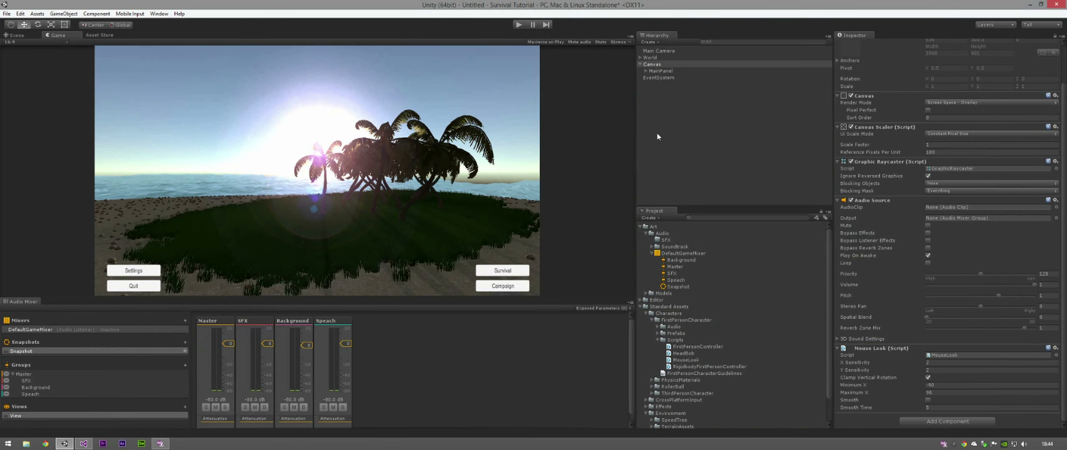
{"action": "left_click", "coordinate": [928, 400]}
{"action": "left_click", "coordinate": [939, 386]}
{"action": "type", "text": "-"}
{"action": "left_click", "coordinate": [967, 392]}
{"action": "type", "text": "10"}
Step: Open the MouseLook script and read through its Init, LookRotation and ClampRotationAroundXAxis code
{"action": "double_click", "coordinate": [933, 354]}
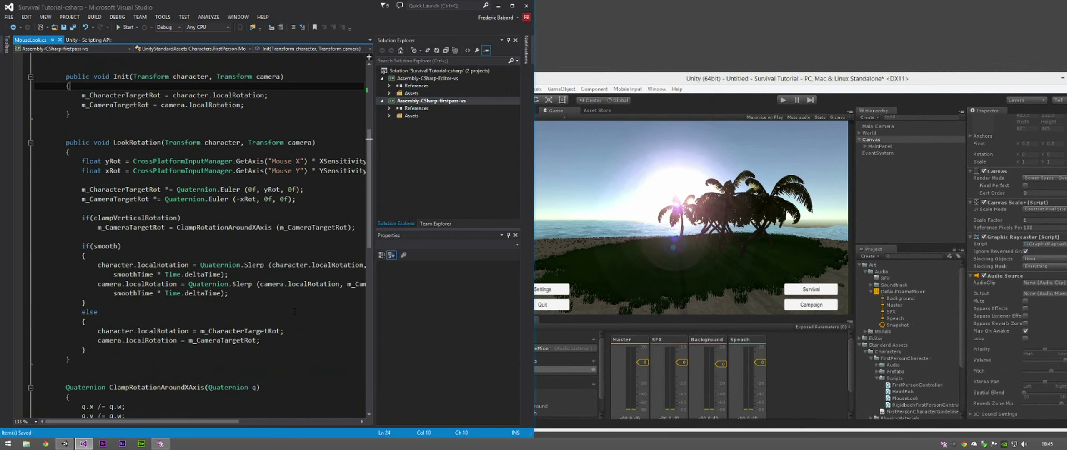
{"action": "scroll", "coordinate": [300, 345], "scroll_direction": "down", "scroll_amount": 7}
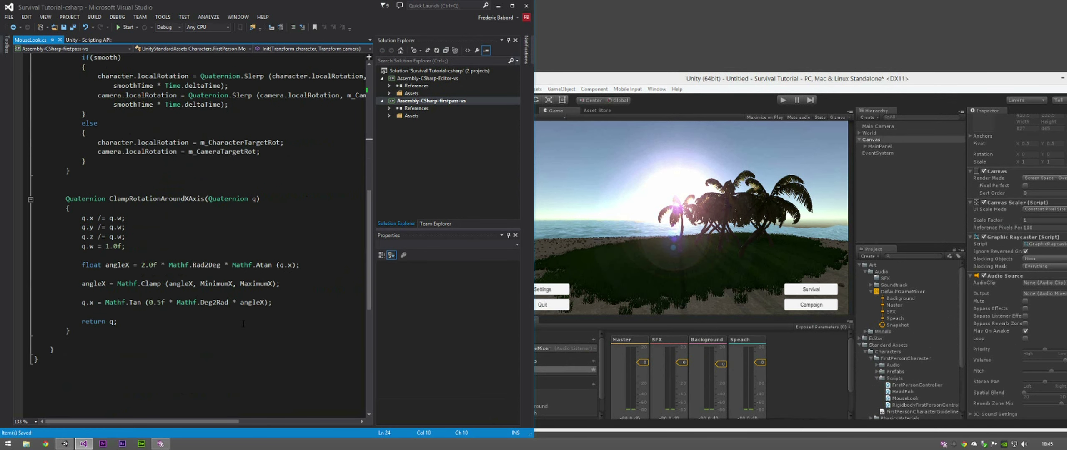
{"action": "scroll", "coordinate": [243, 322], "scroll_direction": "up", "scroll_amount": 14}
Step: Return to the maximized Unity window and test the Canvas's mouse look in Play mode
{"action": "left_click_drag", "start_coordinate": [677, 77], "coordinate": [455, 0]}
{"action": "left_click", "coordinate": [519, 25]}
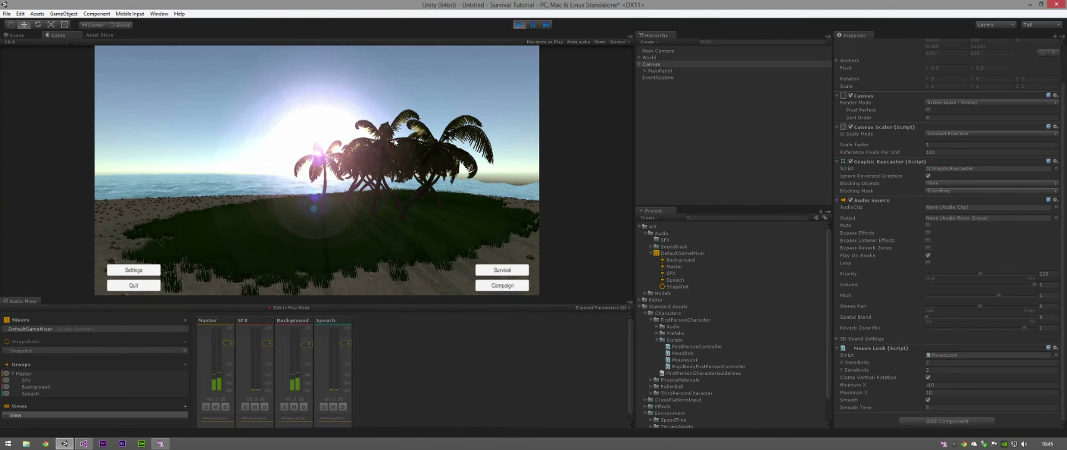
{"action": "left_click", "coordinate": [519, 25]}
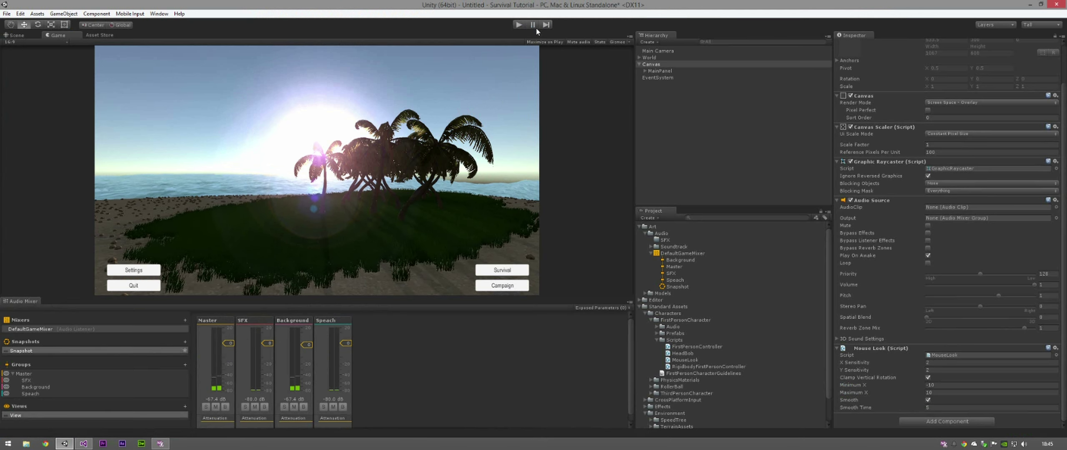
Step: Make the Canvas a child of Main Camera and test the menu in Play mode
{"action": "left_click_drag", "start_coordinate": [652, 65], "coordinate": [670, 49]}
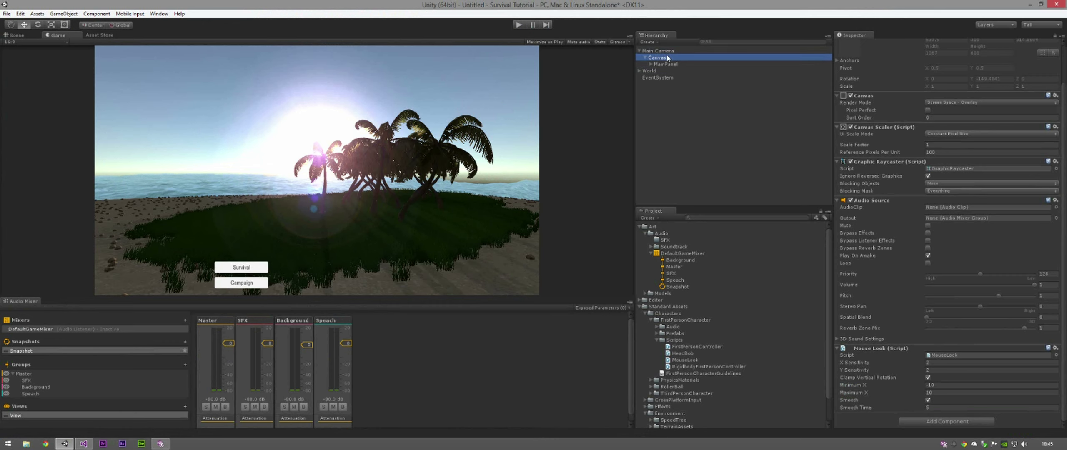
{"action": "left_click", "coordinate": [520, 25]}
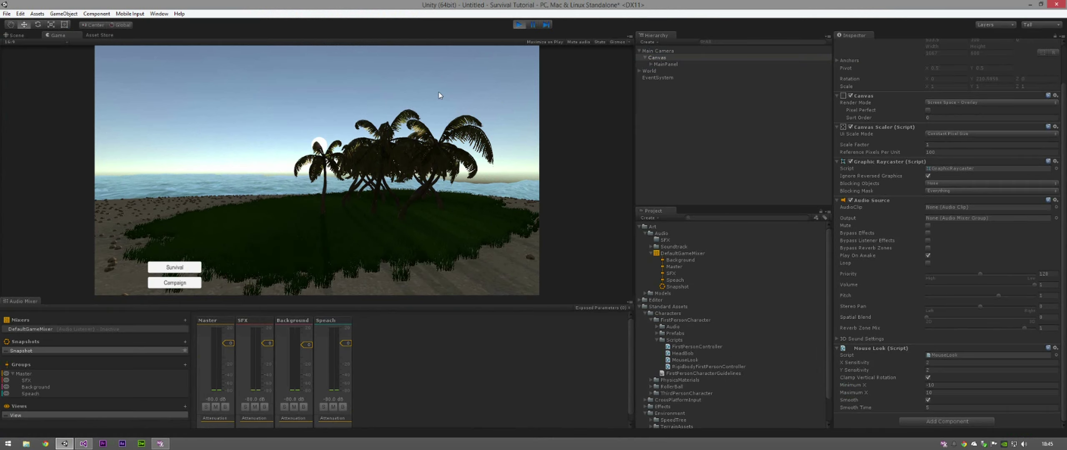
{"action": "left_click", "coordinate": [521, 23]}
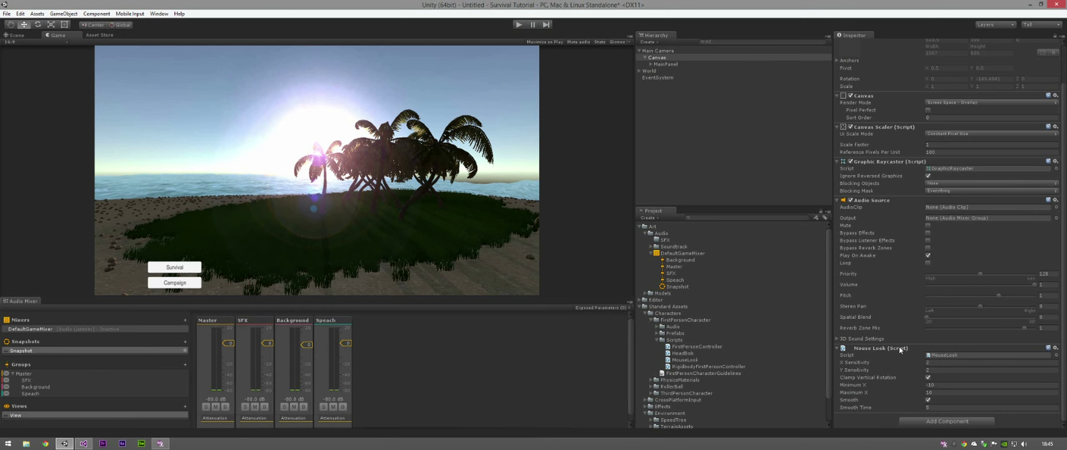
{"action": "left_click", "coordinate": [663, 51]}
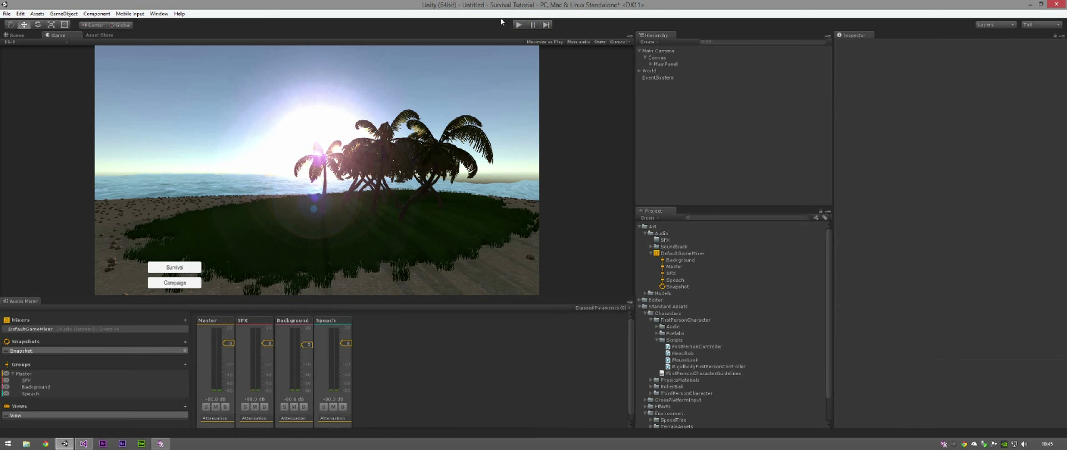
{"action": "key", "text": "ctrl+p"}
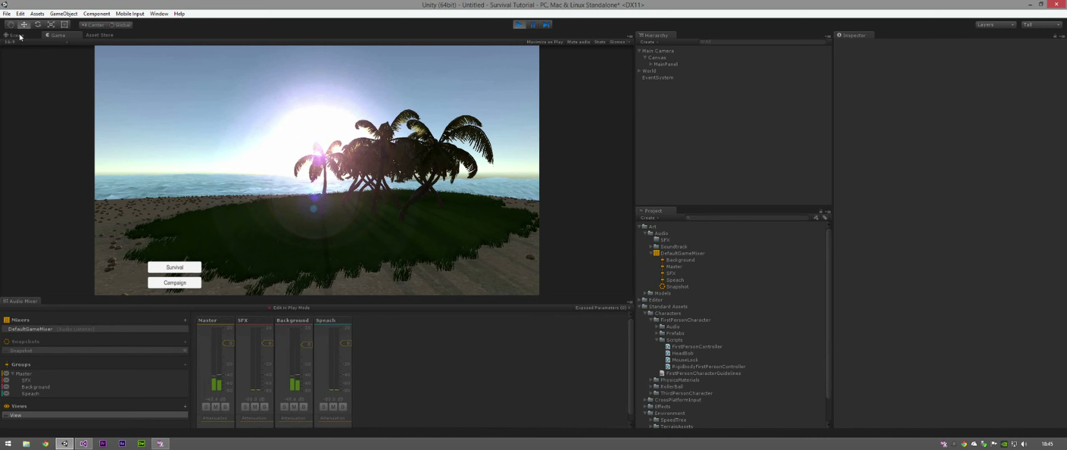
Step: Try turning off Smooth on Main Camera's Mouse Look component while in Play mode
{"action": "left_click", "coordinate": [666, 50]}
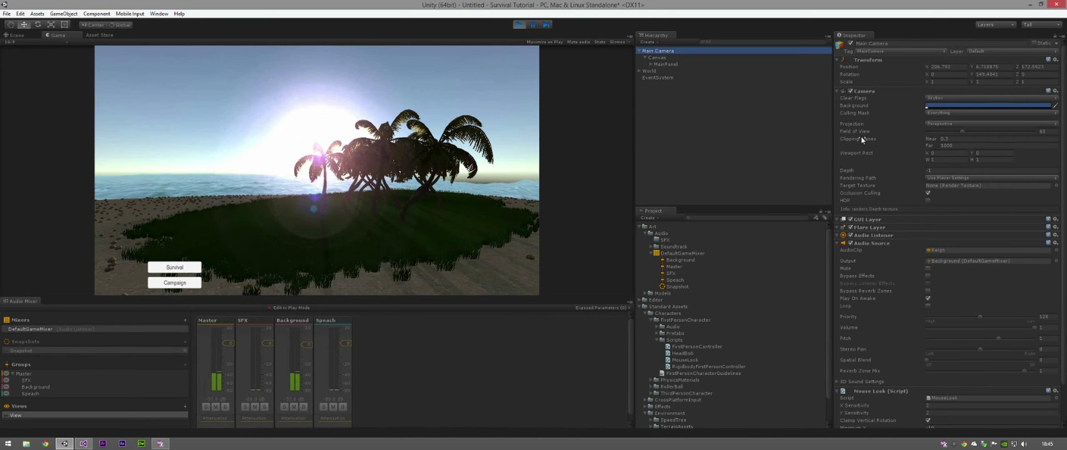
{"action": "scroll", "coordinate": [918, 196], "scroll_direction": "down", "scroll_amount": 2}
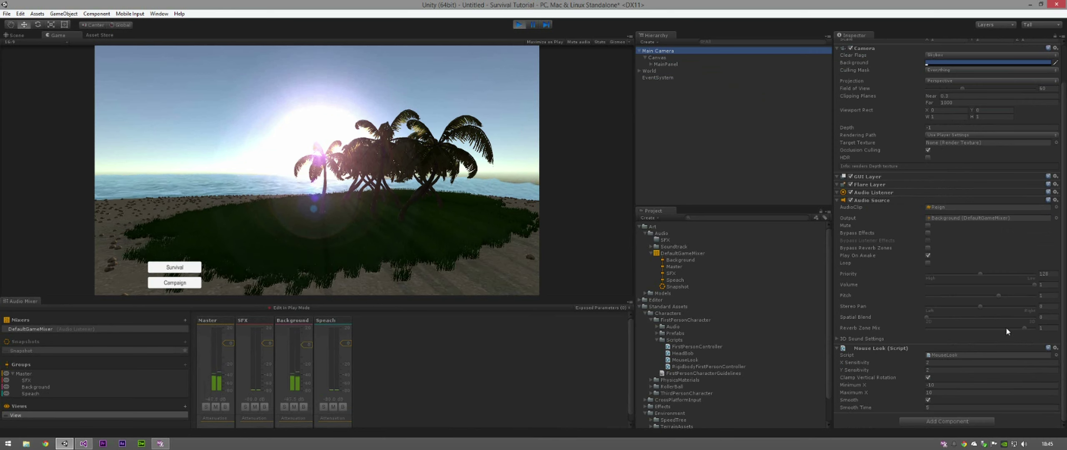
{"action": "left_click", "coordinate": [928, 377]}
{"action": "left_click", "coordinate": [928, 377]}
{"action": "left_click", "coordinate": [928, 399]}
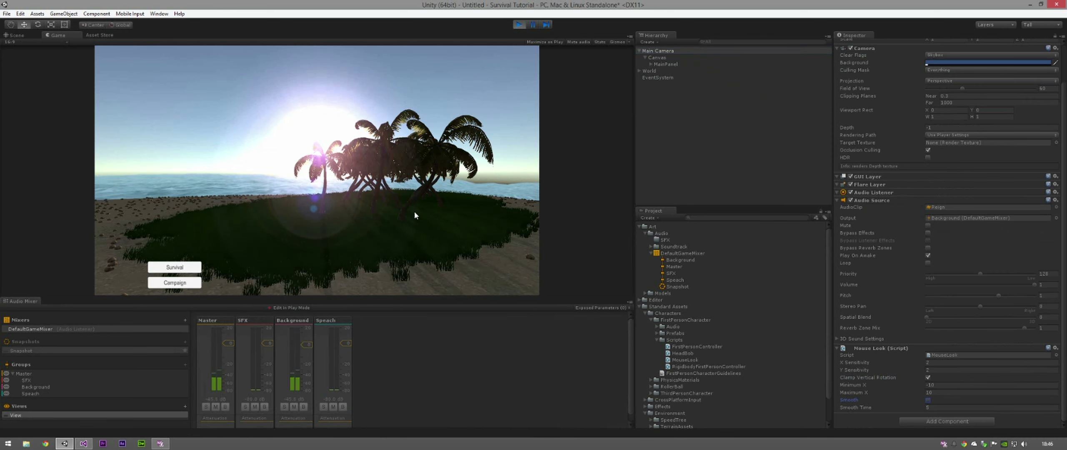
Step: Stop Play mode and move the Canvas out of Main Camera to the root level of the hierarchy
{"action": "left_click", "coordinate": [518, 24]}
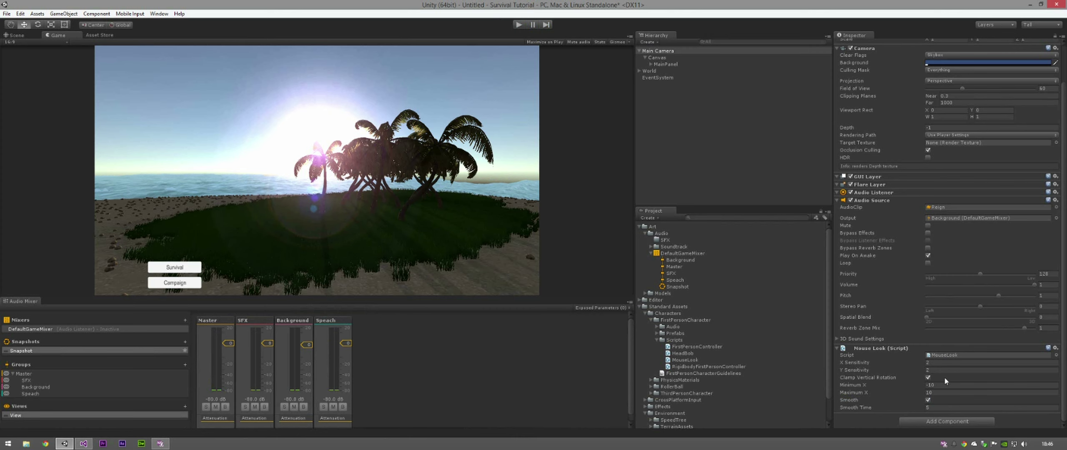
{"action": "left_click_drag", "start_coordinate": [668, 58], "coordinate": [670, 103]}
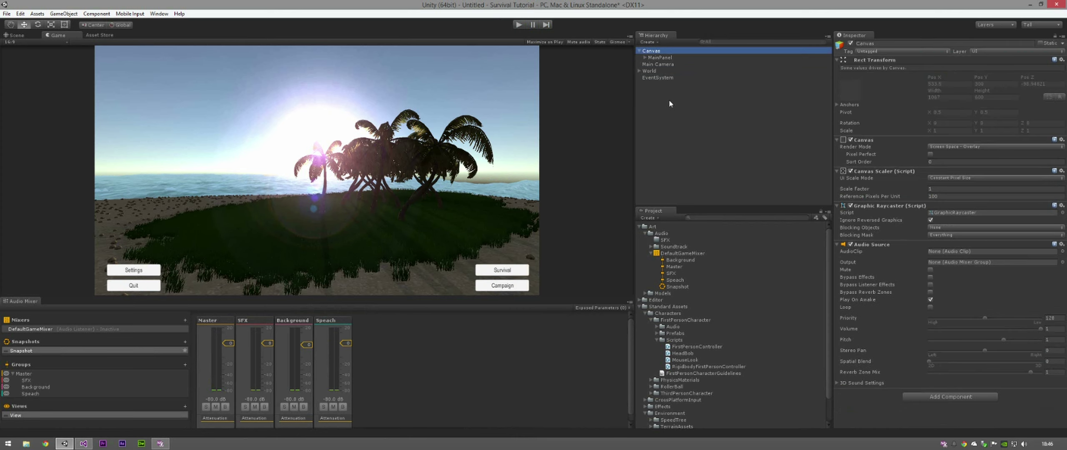
{"action": "left_click", "coordinate": [659, 58]}
{"action": "left_click", "coordinate": [669, 51]}
{"action": "left_click", "coordinate": [660, 58]}
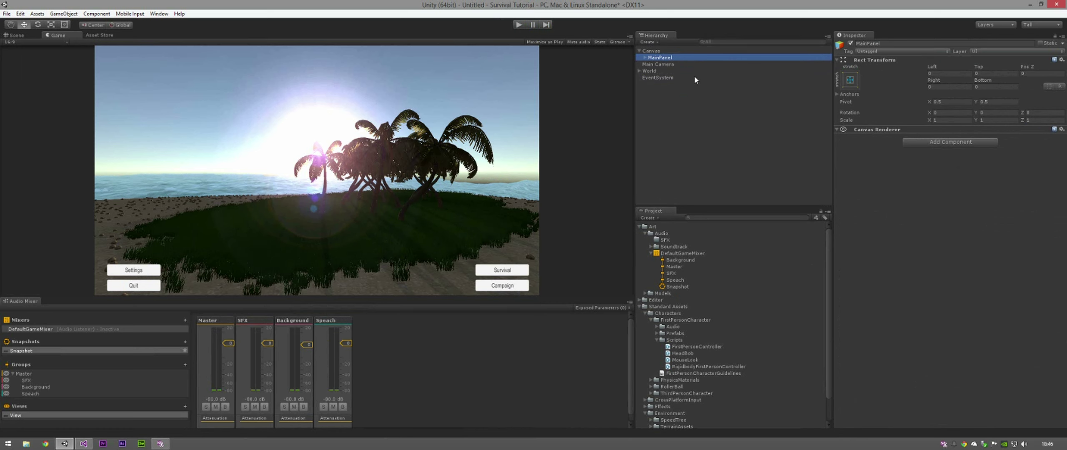
Step: Set the Highlighted Color of all four MainPanel buttons together to a dark red
{"action": "left_click", "coordinate": [644, 57]}
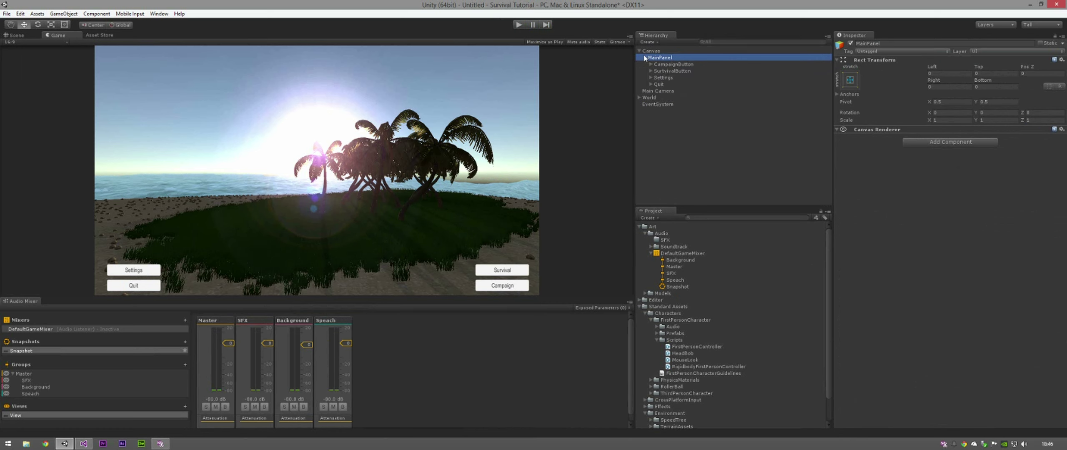
{"action": "left_click", "coordinate": [669, 65]}
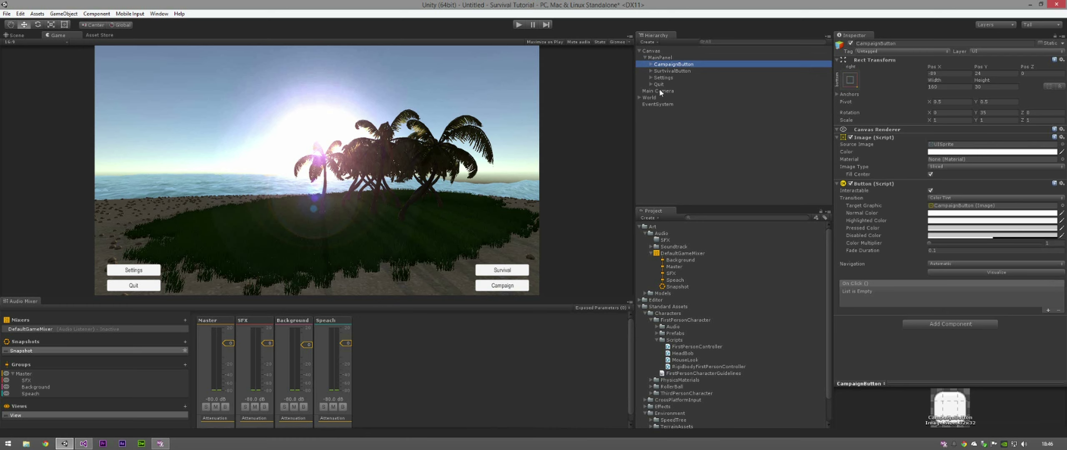
{"action": "left_click", "coordinate": [663, 84], "text": "shift"}
{"action": "left_click", "coordinate": [957, 212]}
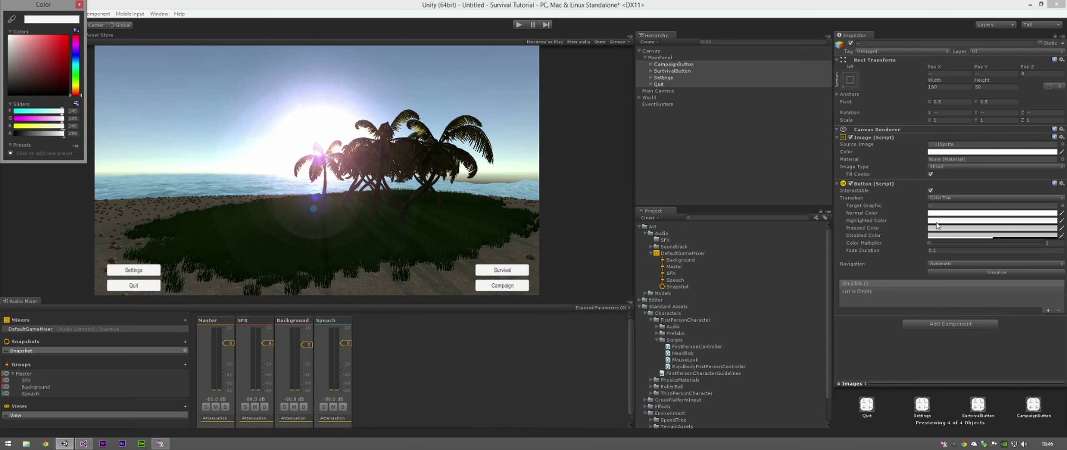
{"action": "left_click_drag", "start_coordinate": [75, 75], "coordinate": [76, 54]}
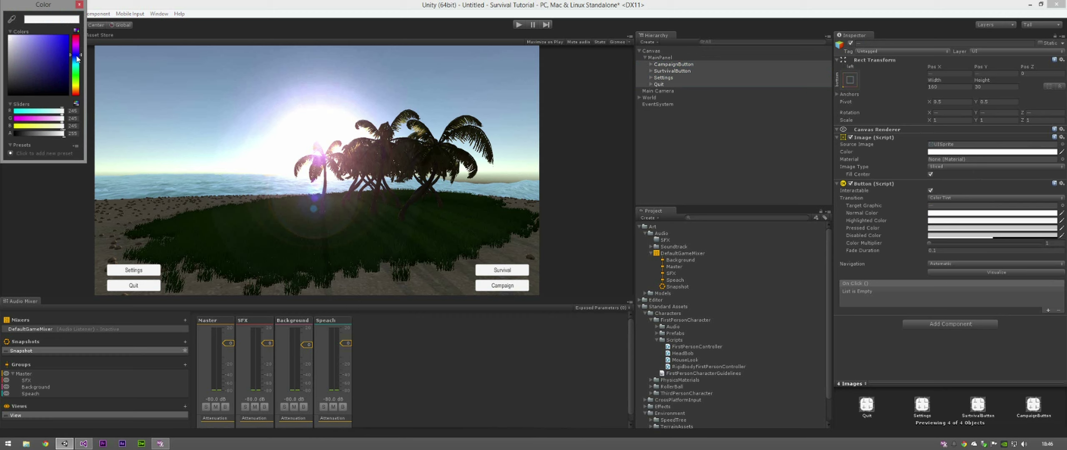
{"action": "left_click", "coordinate": [44, 40]}
{"action": "left_click", "coordinate": [49, 37]}
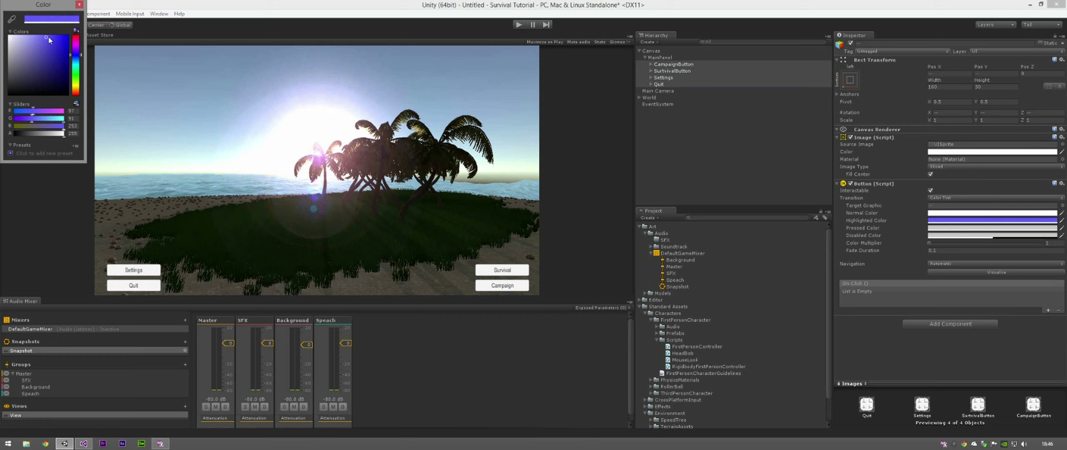
{"action": "left_click_drag", "start_coordinate": [75, 53], "coordinate": [76, 38]}
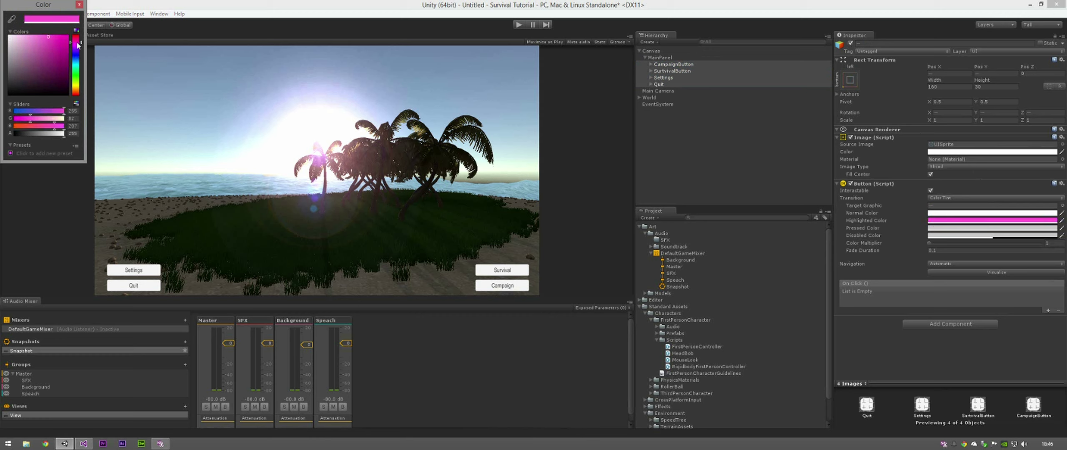
{"action": "left_click", "coordinate": [54, 42]}
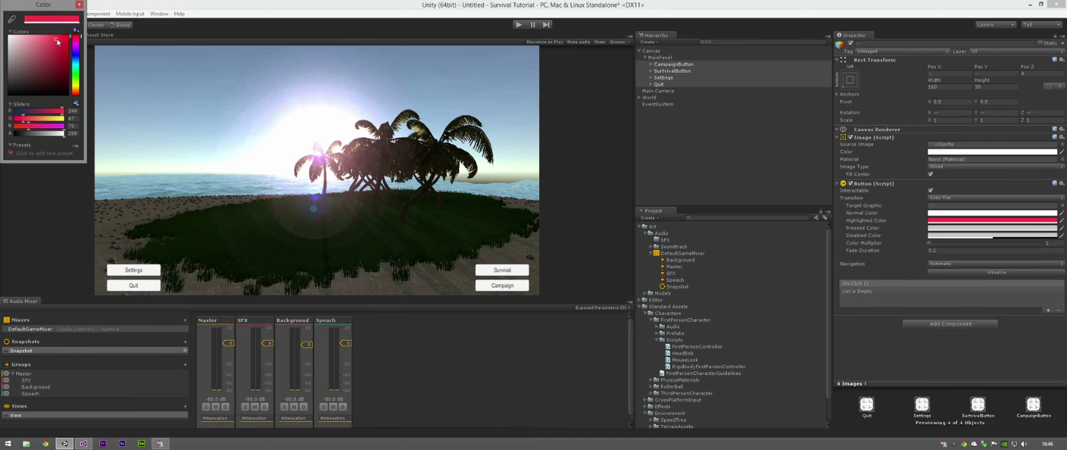
{"action": "left_click", "coordinate": [56, 38]}
{"action": "left_click_drag", "start_coordinate": [61, 52], "coordinate": [64, 68]}
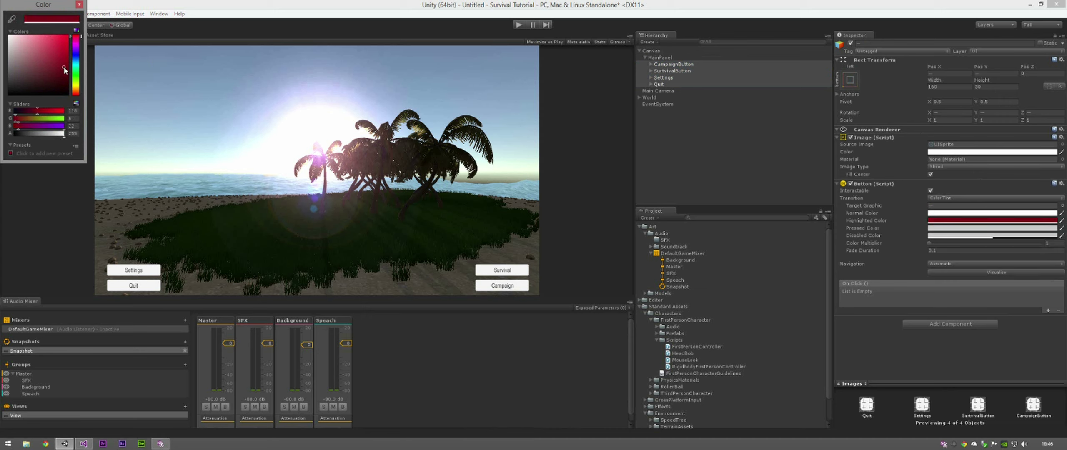
{"action": "left_click", "coordinate": [79, 5]}
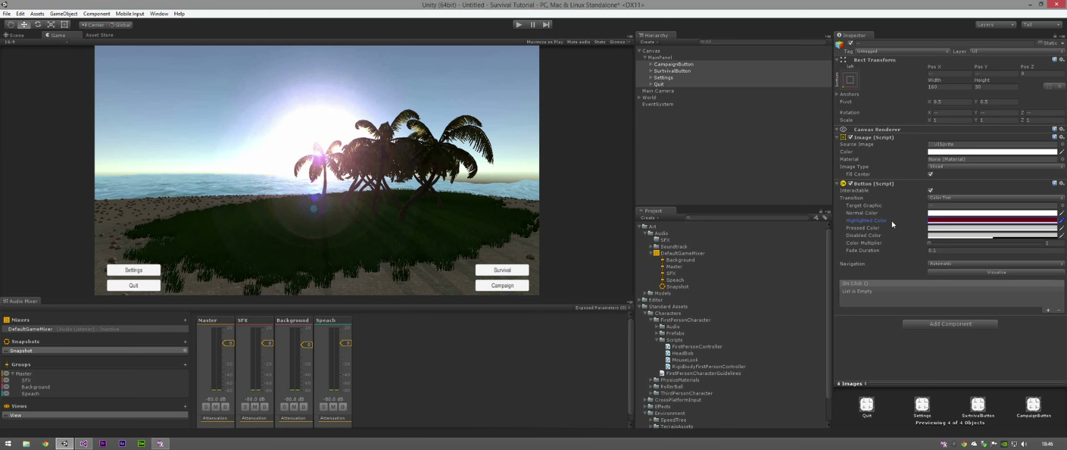
Step: Set the four buttons' Pressed Color to light red and soften their Highlighted Color to a muted dark red
{"action": "left_click", "coordinate": [948, 229]}
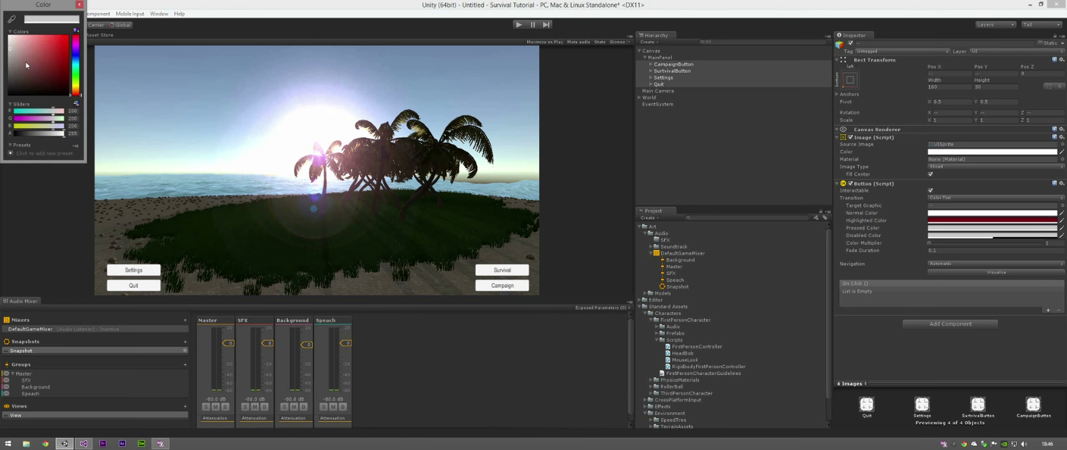
{"action": "left_click_drag", "start_coordinate": [27, 62], "coordinate": [35, 43]}
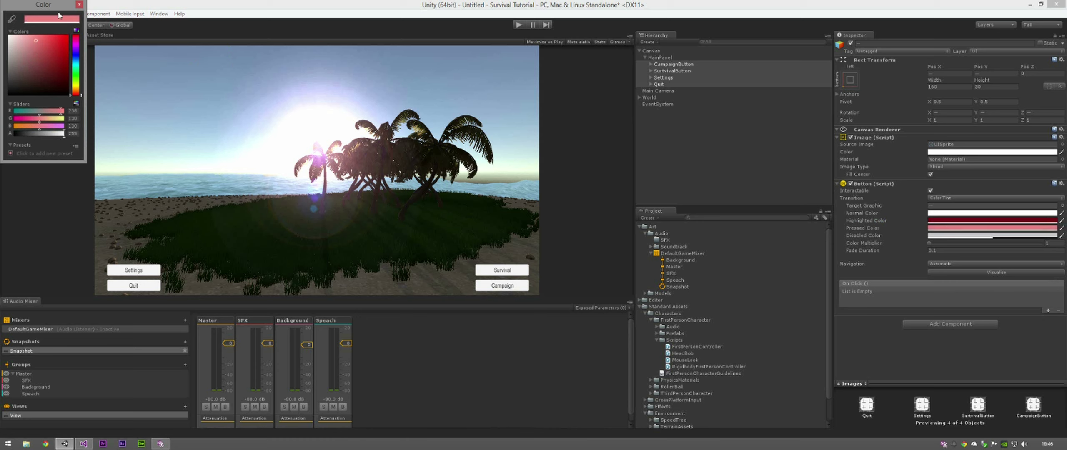
{"action": "left_click", "coordinate": [79, 5]}
{"action": "left_click", "coordinate": [946, 220]}
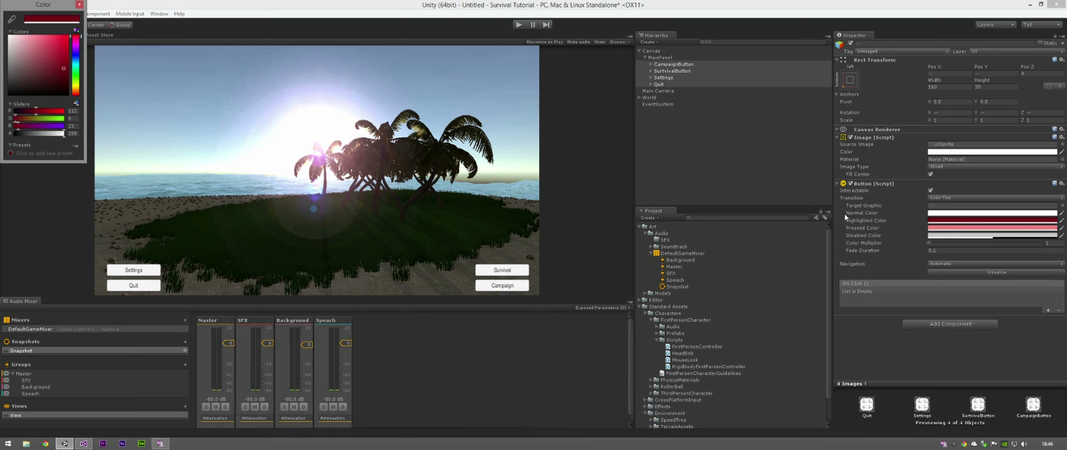
{"action": "left_click_drag", "start_coordinate": [35, 44], "coordinate": [35, 68]}
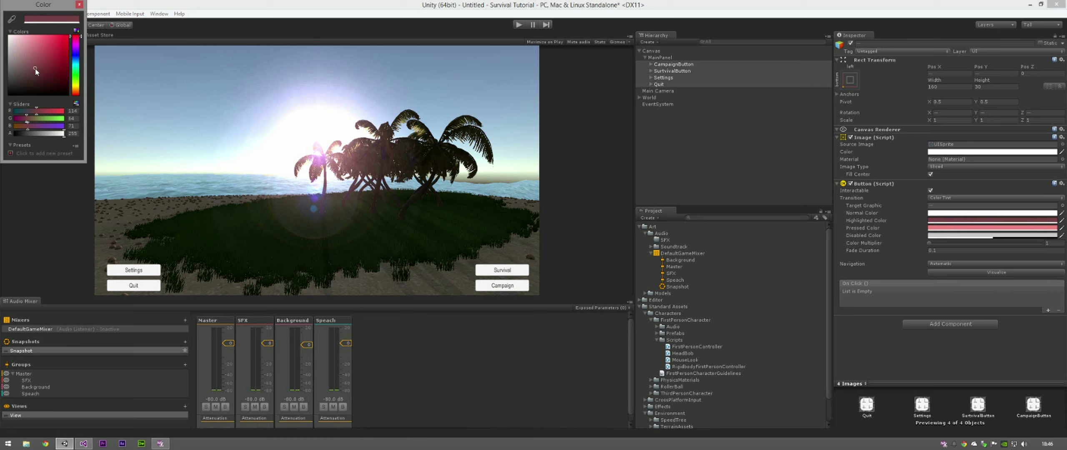
Step: Set the four buttons' Disabled Color to a very dark, nearly black red
{"action": "left_click", "coordinate": [934, 236]}
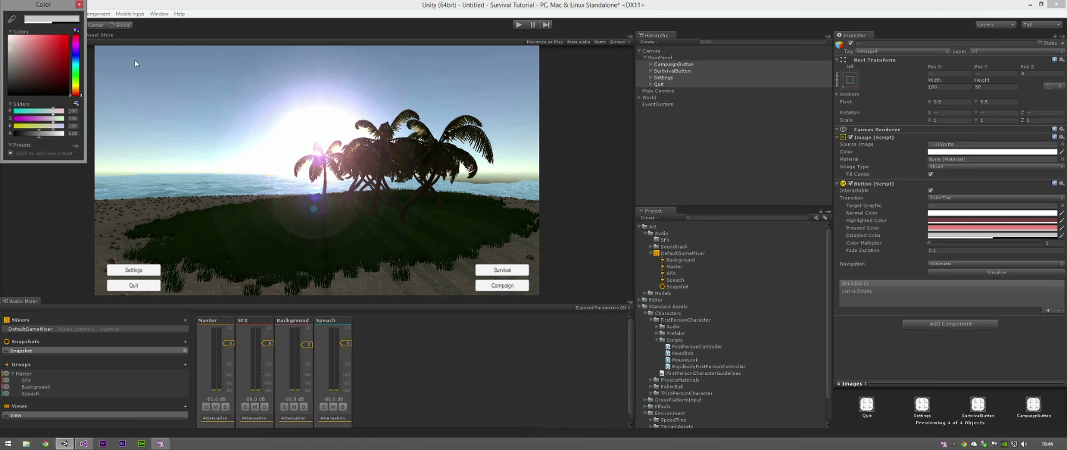
{"action": "left_click_drag", "start_coordinate": [53, 83], "coordinate": [69, 83]}
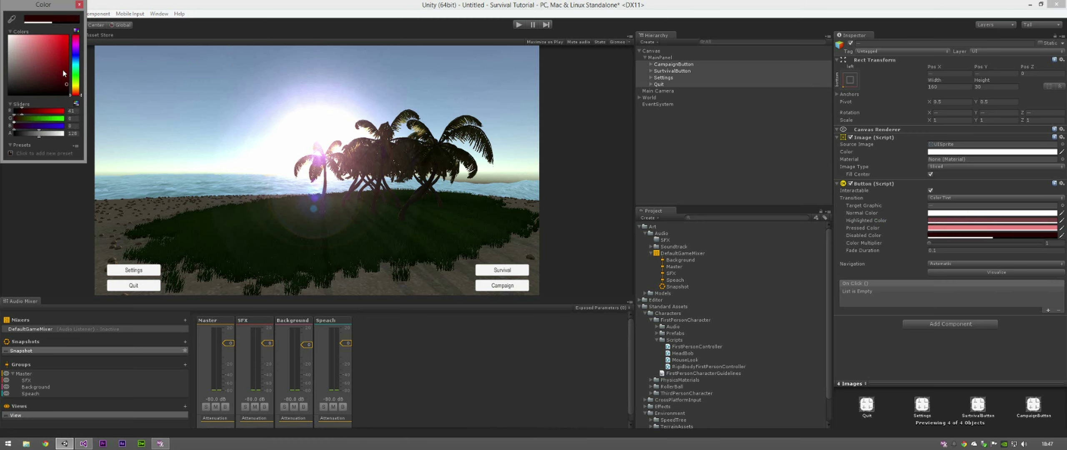
{"action": "left_click", "coordinate": [80, 5]}
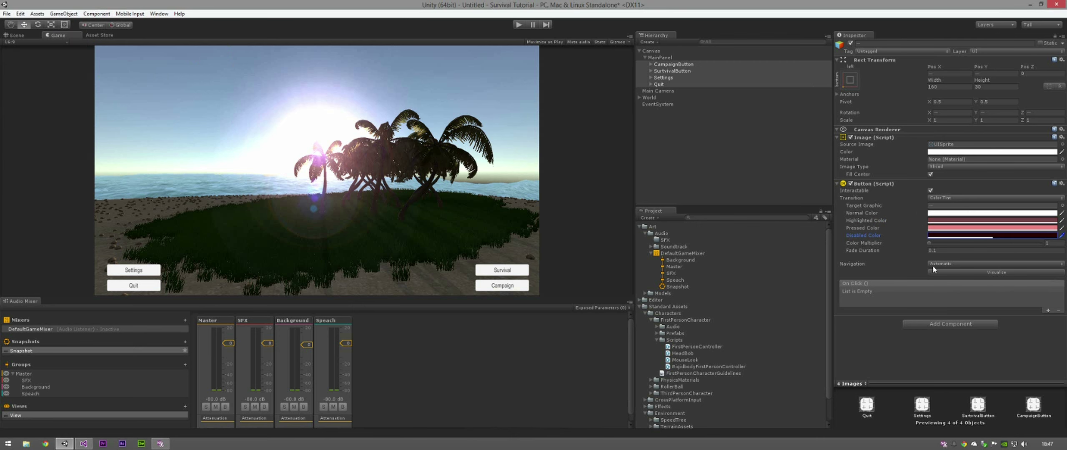
Step: Frame the four buttons face-on in the Scene view and visualize their navigation links
{"action": "left_click", "coordinate": [946, 264]}
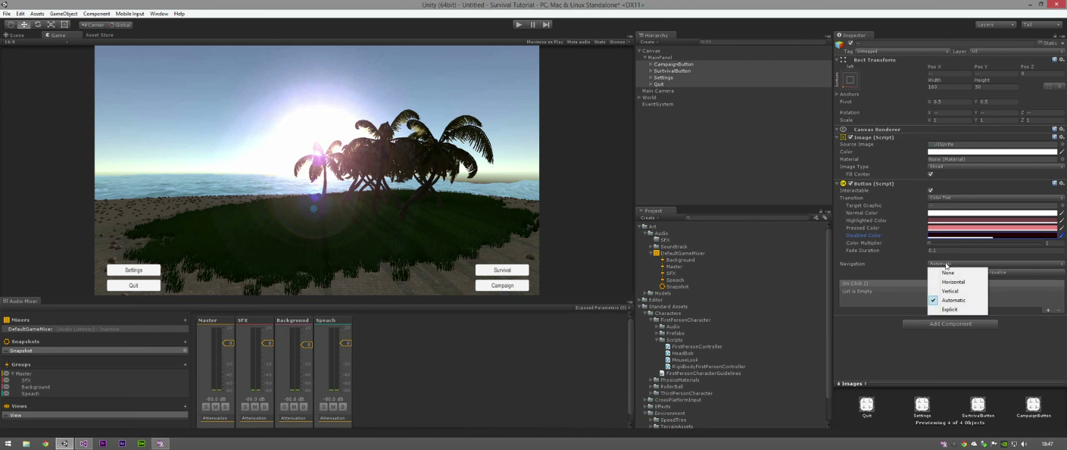
{"action": "left_click", "coordinate": [7, 35]}
{"action": "right_click_drag", "start_coordinate": [273, 157], "coordinate": [350, 132]}
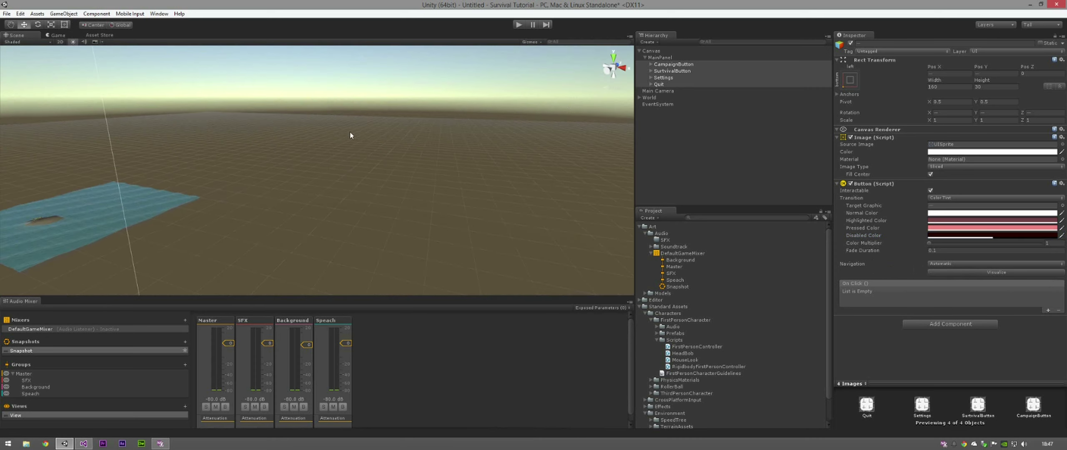
{"action": "key", "text": "f"}
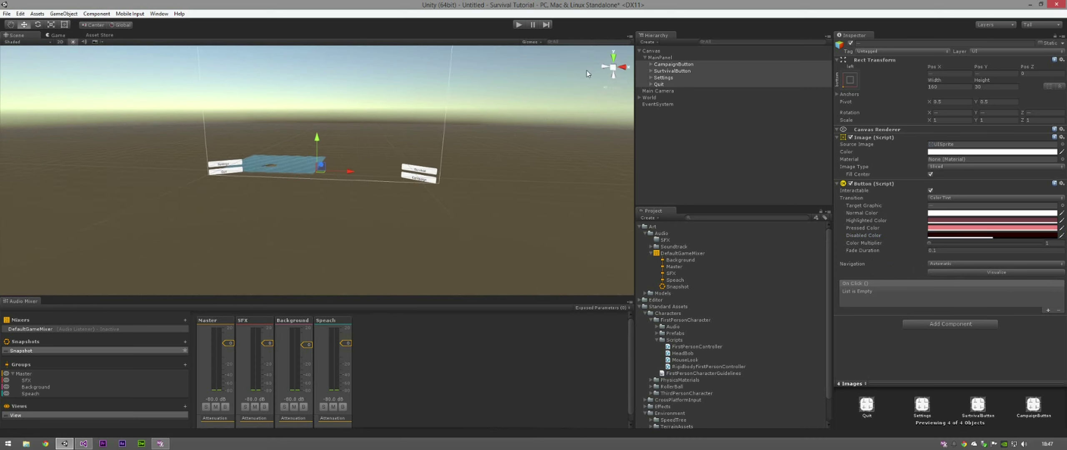
{"action": "left_click", "coordinate": [609, 68]}
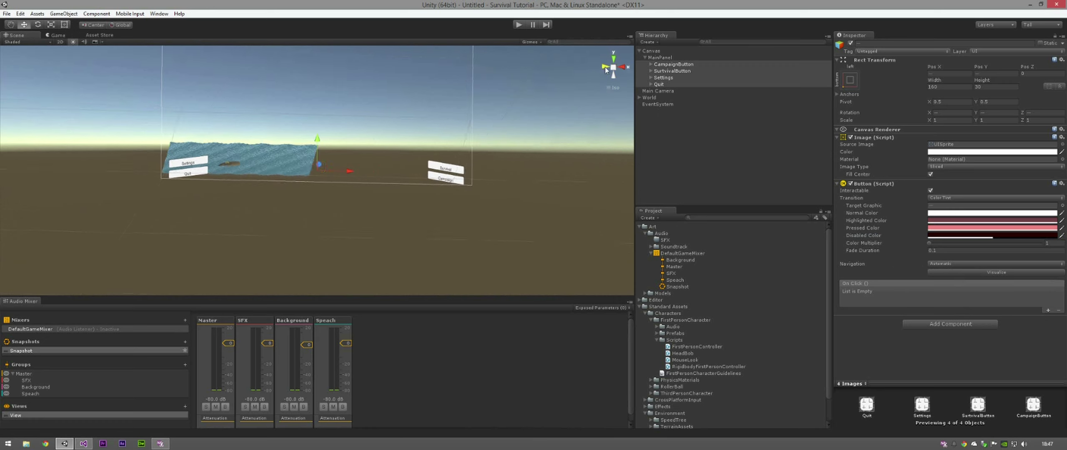
{"action": "left_click", "coordinate": [605, 68]}
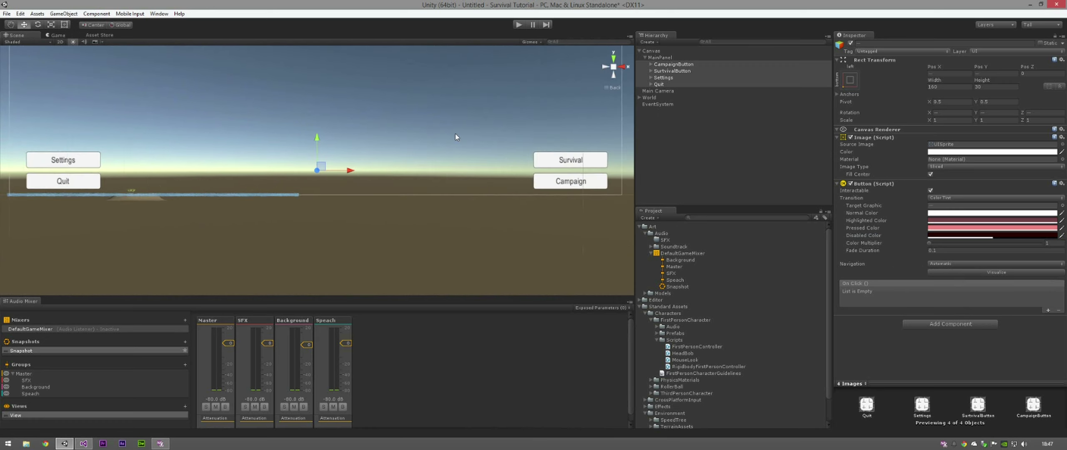
{"action": "left_click", "coordinate": [959, 273]}
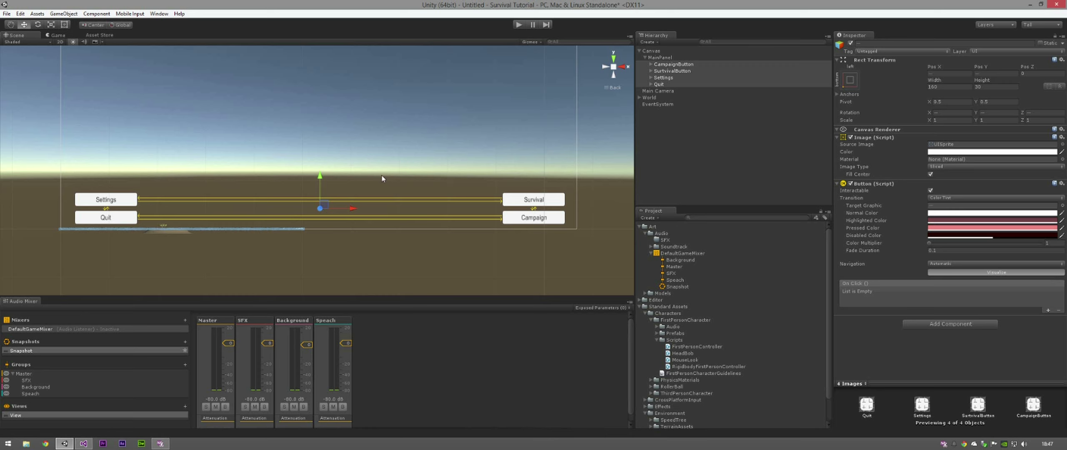
Step: Add a UI Text object as a child of MainPanel
{"action": "middle_click_drag", "start_coordinate": [383, 175], "coordinate": [384, 245]}
{"action": "scroll", "coordinate": [380, 192], "scroll_direction": "down", "scroll_amount": 10}
{"action": "middle_click_drag", "start_coordinate": [461, 80], "coordinate": [463, 99]}
{"action": "left_click", "coordinate": [684, 125]}
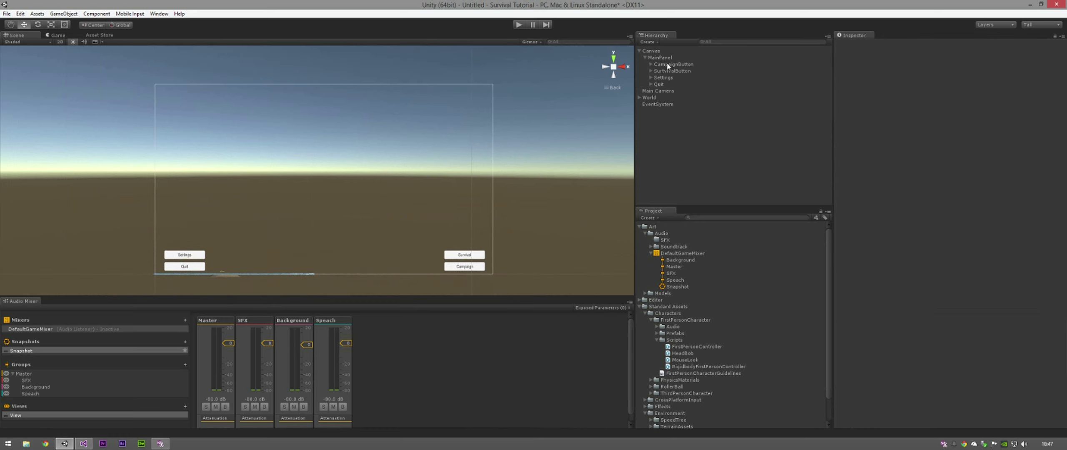
{"action": "right_click", "coordinate": [667, 58]}
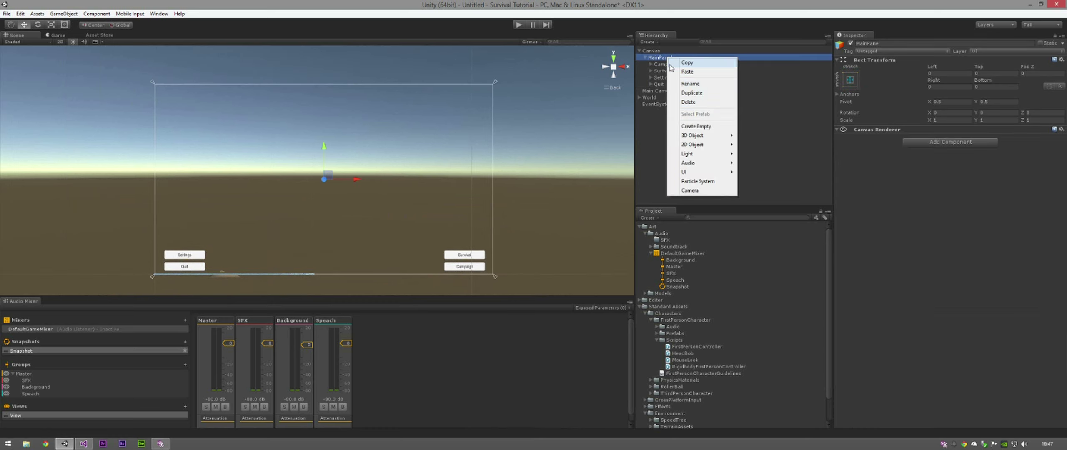
{"action": "mouse_move", "coordinate": [683, 174]}
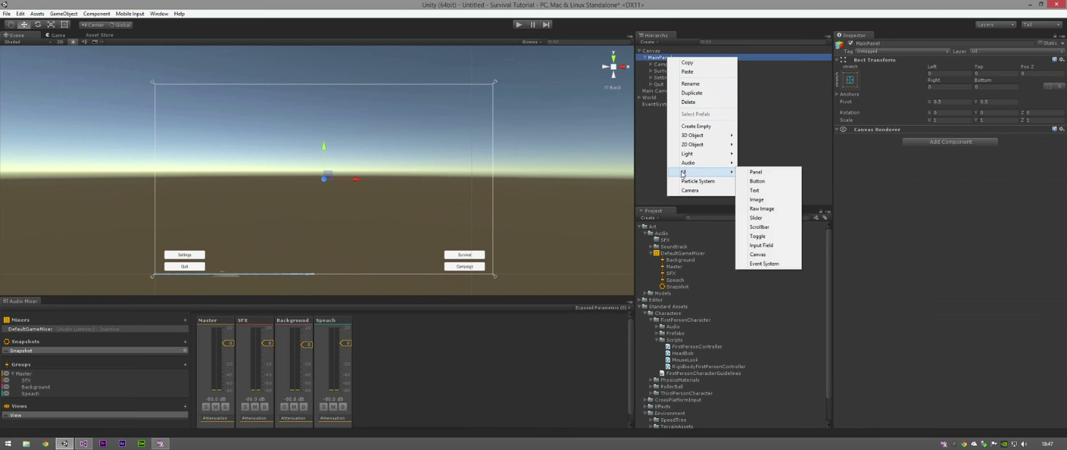
{"action": "left_click", "coordinate": [775, 192]}
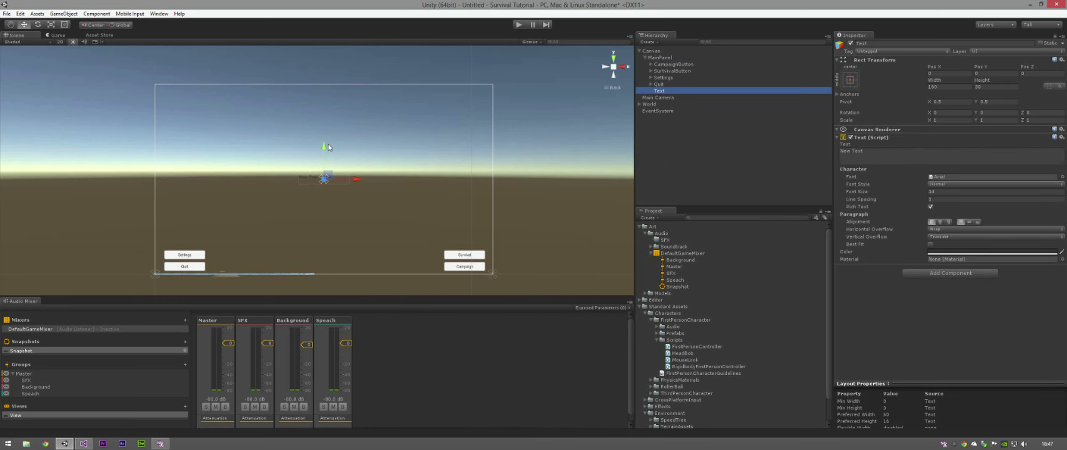
Step: Apply the top-stretch anchor preset to the new Text object, including its position
{"action": "left_click", "coordinate": [850, 82]}
{"action": "key", "text": "alt"}
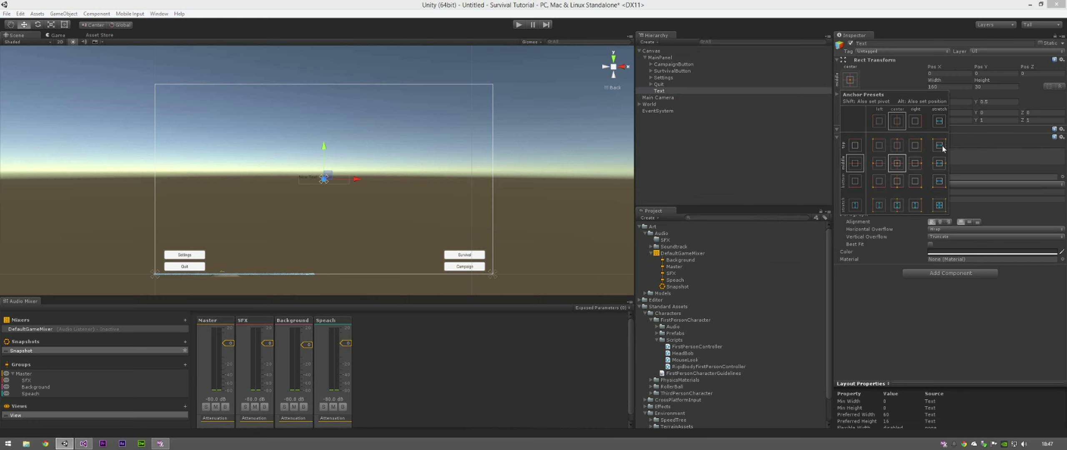
{"action": "key", "text": "alt"}
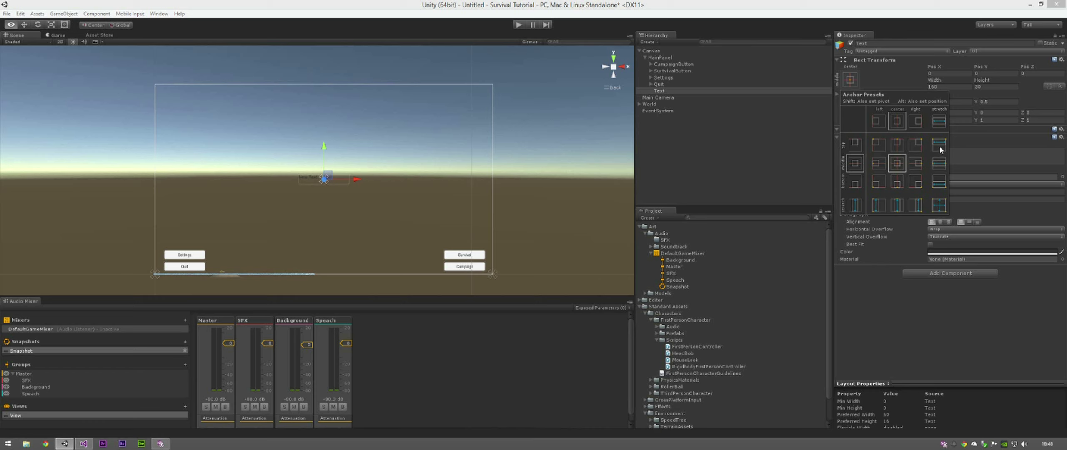
{"action": "left_click", "coordinate": [940, 149], "text": "alt"}
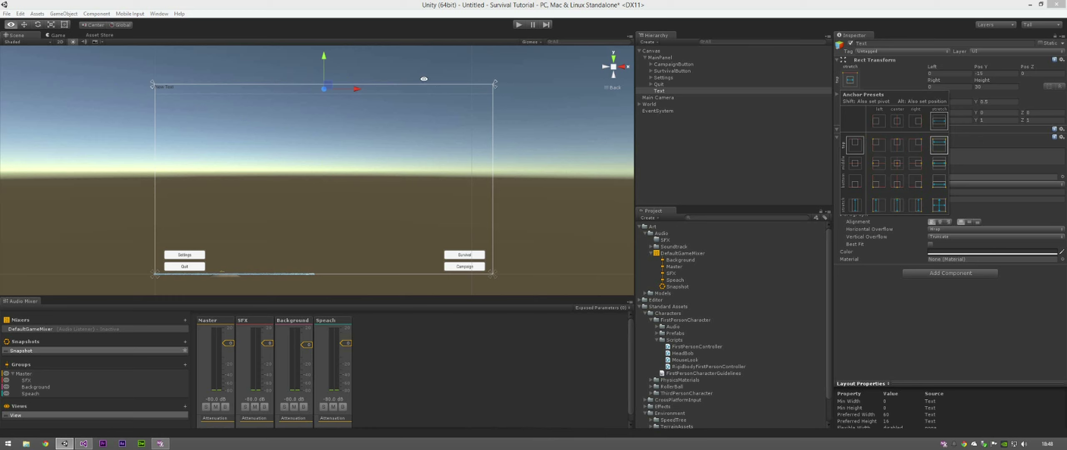
Step: Extend the new Text object's rectangle downward with the Rect tool to a height of about 55
{"action": "key", "text": "r"}
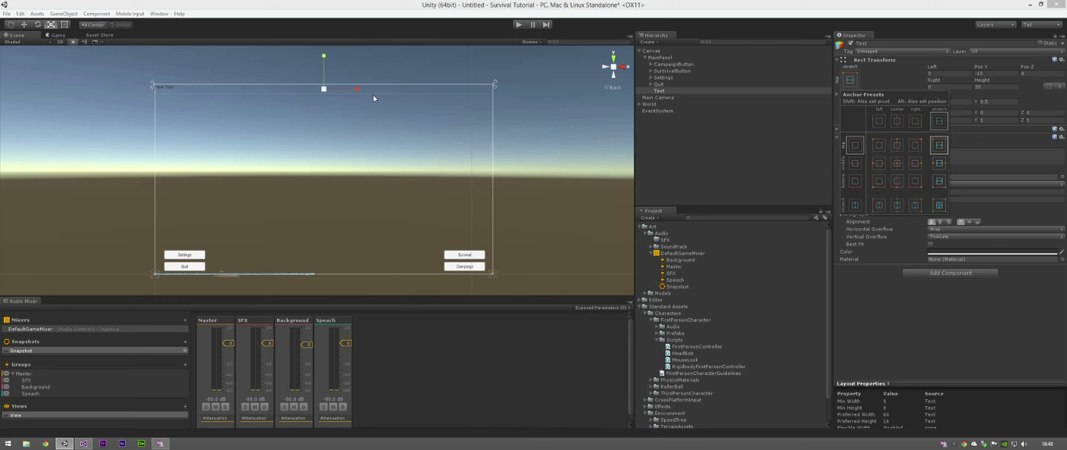
{"action": "key", "text": "t"}
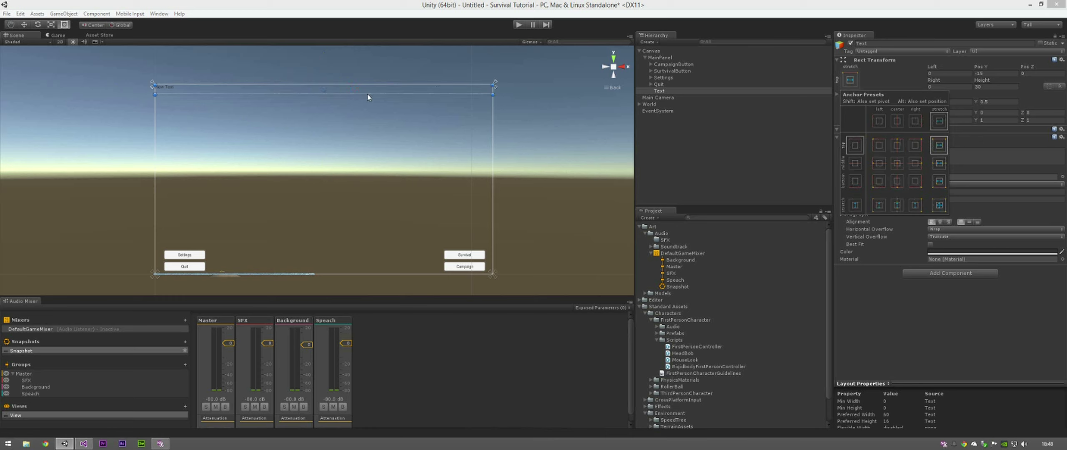
{"action": "left_click", "coordinate": [367, 95]}
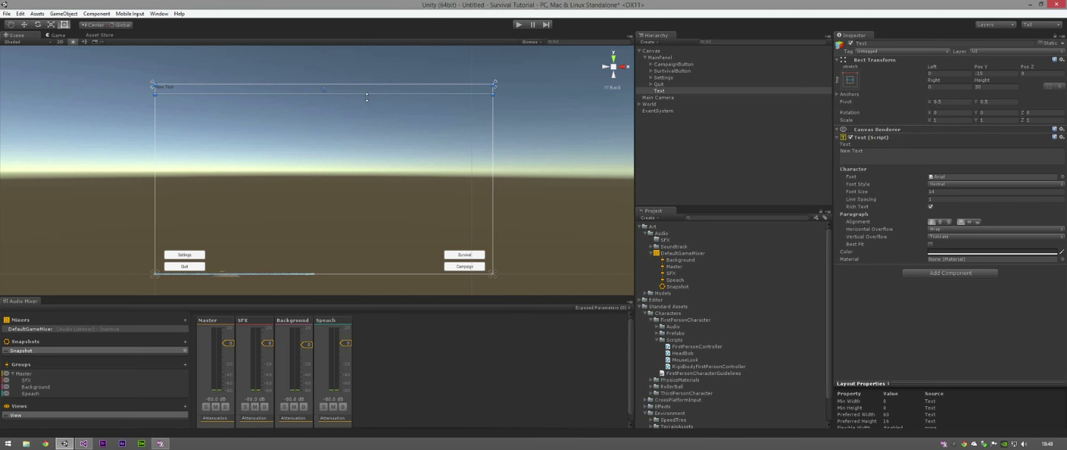
{"action": "left_click_drag", "start_coordinate": [370, 94], "coordinate": [369, 102]}
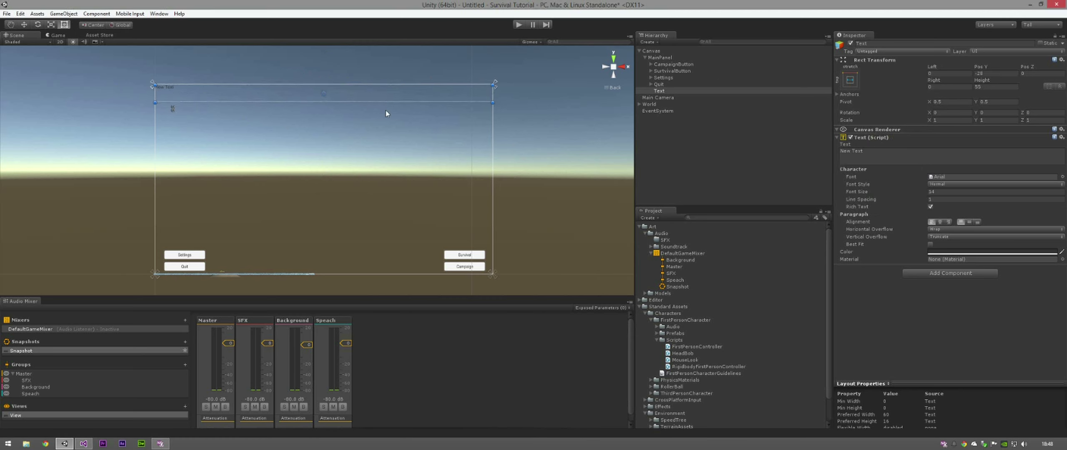
Step: Center the text horizontally and vertically in its rectangle and enable Best Fit
{"action": "left_click", "coordinate": [940, 222]}
{"action": "left_click", "coordinate": [969, 222]}
{"action": "left_click", "coordinate": [969, 222]}
{"action": "left_click", "coordinate": [930, 244]}
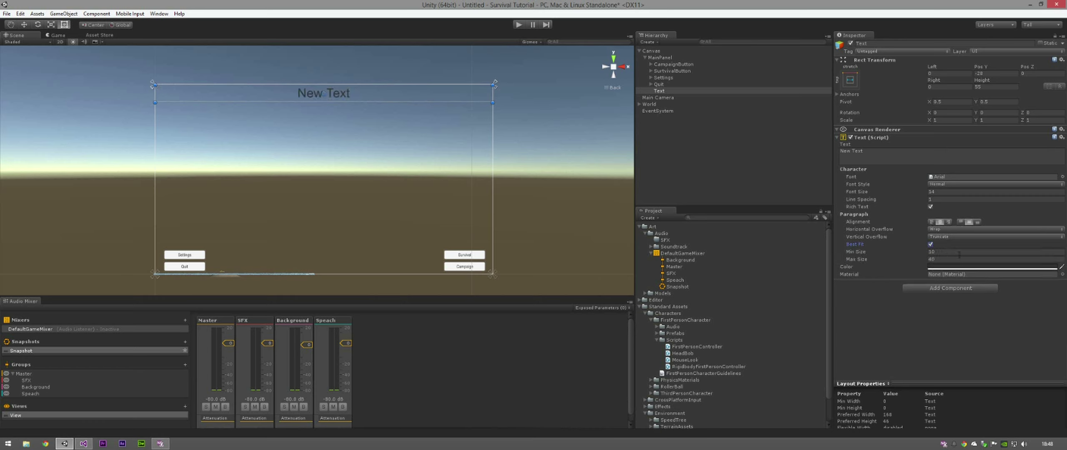
Step: Set the text's color to white and add an Outline effect component to it
{"action": "left_click", "coordinate": [951, 266]}
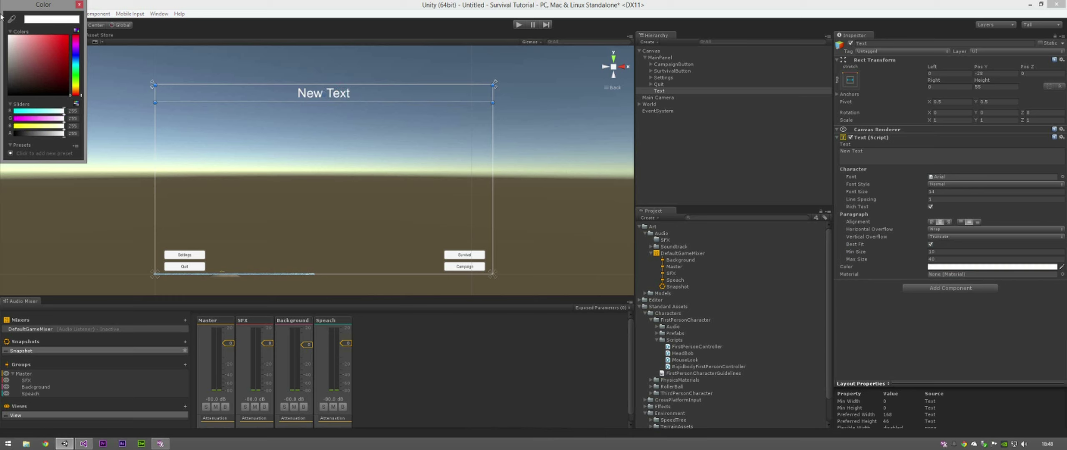
{"action": "left_click", "coordinate": [78, 5]}
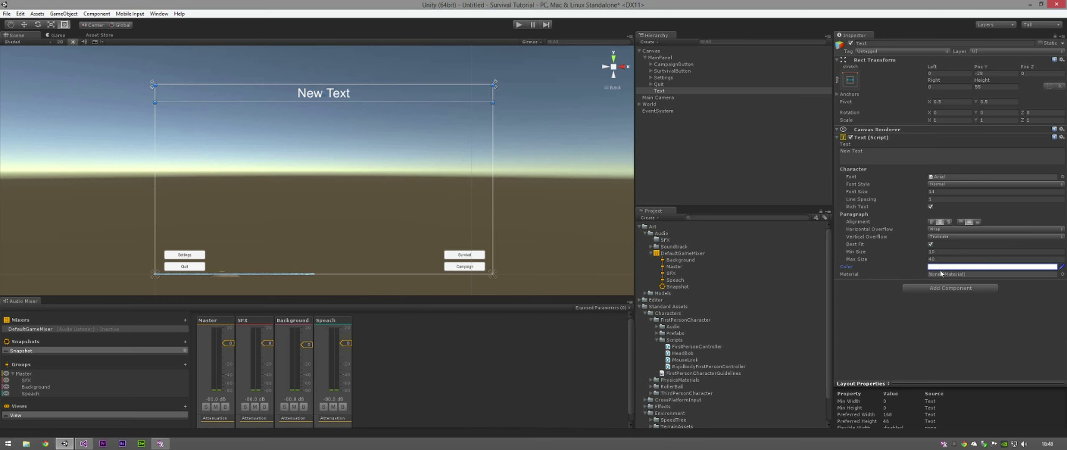
{"action": "left_click", "coordinate": [935, 288]}
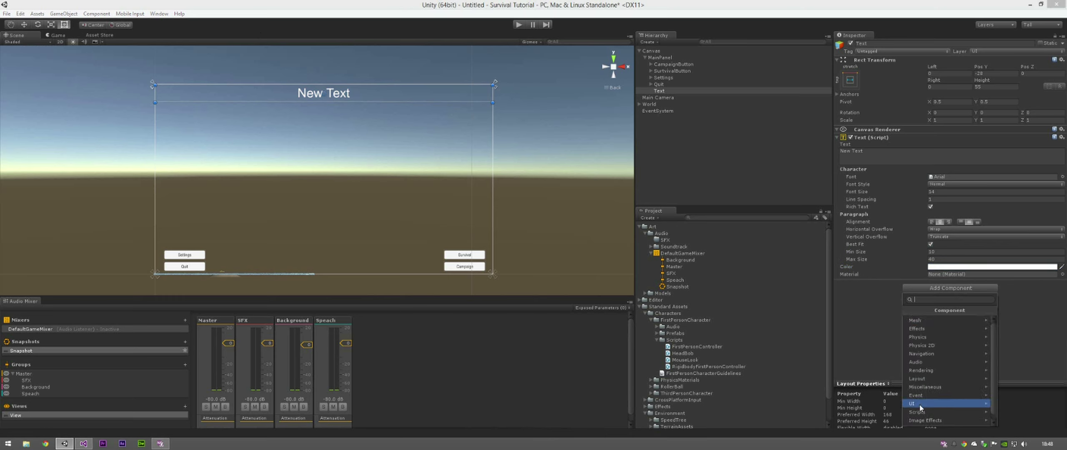
{"action": "left_click", "coordinate": [929, 328]}
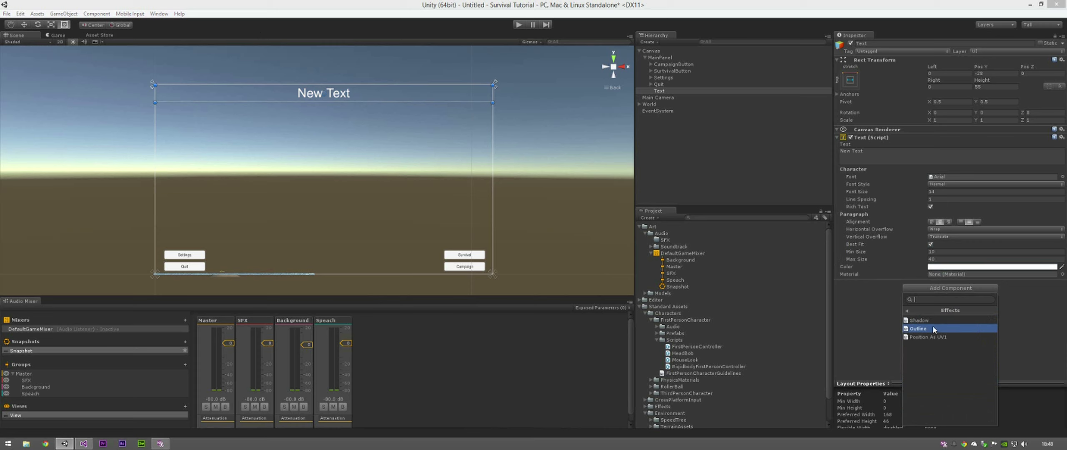
{"action": "left_click", "coordinate": [932, 327]}
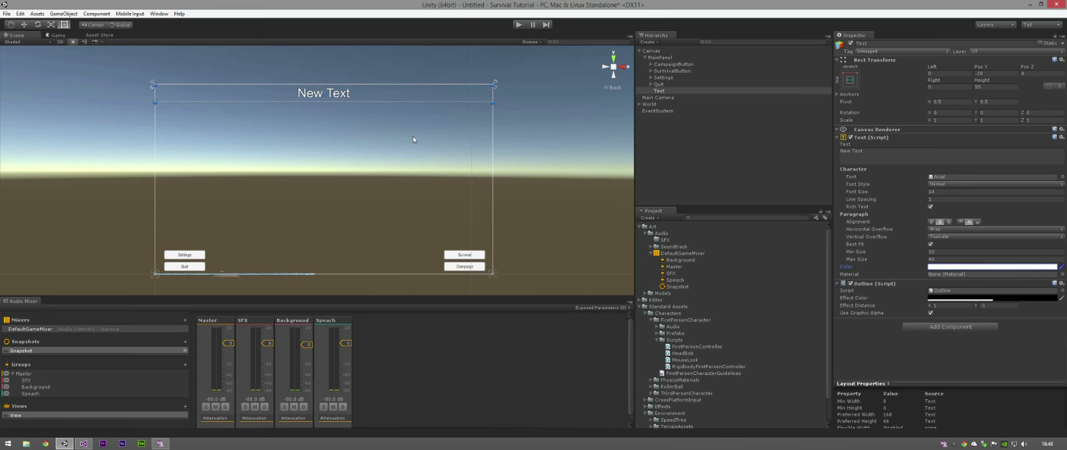
{"action": "scroll", "coordinate": [417, 133], "scroll_direction": "up", "scroll_amount": 3}
{"action": "left_click", "coordinate": [515, 117]}
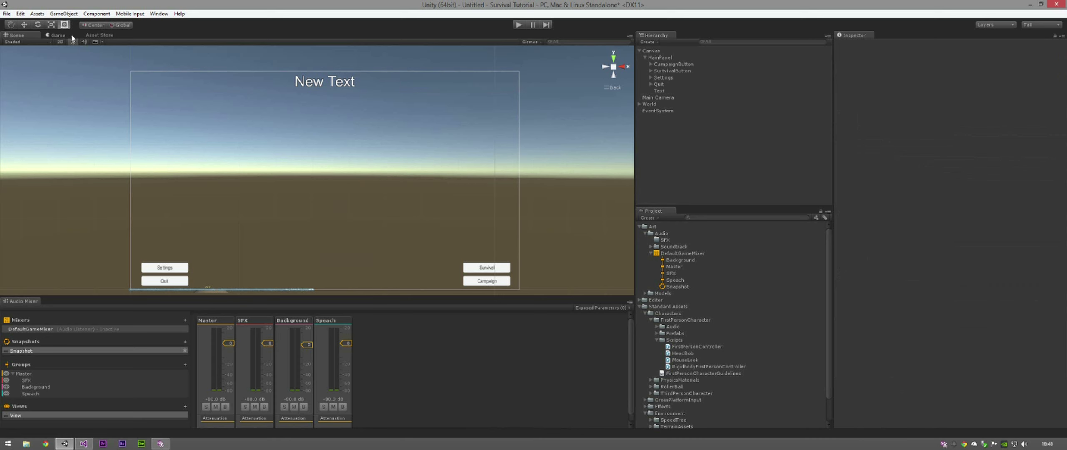
{"action": "left_click", "coordinate": [58, 35]}
{"action": "left_click", "coordinate": [16, 35]}
Step: Rename the Text object under MainPanel to Title
{"action": "left_click", "coordinate": [658, 91]}
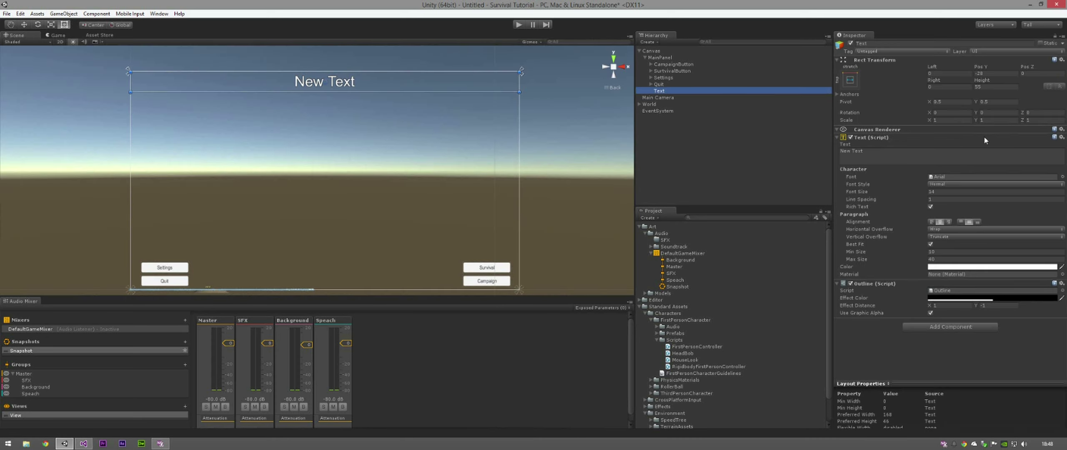
{"action": "left_click", "coordinate": [909, 43]}
{"action": "type", "text": "Title"}
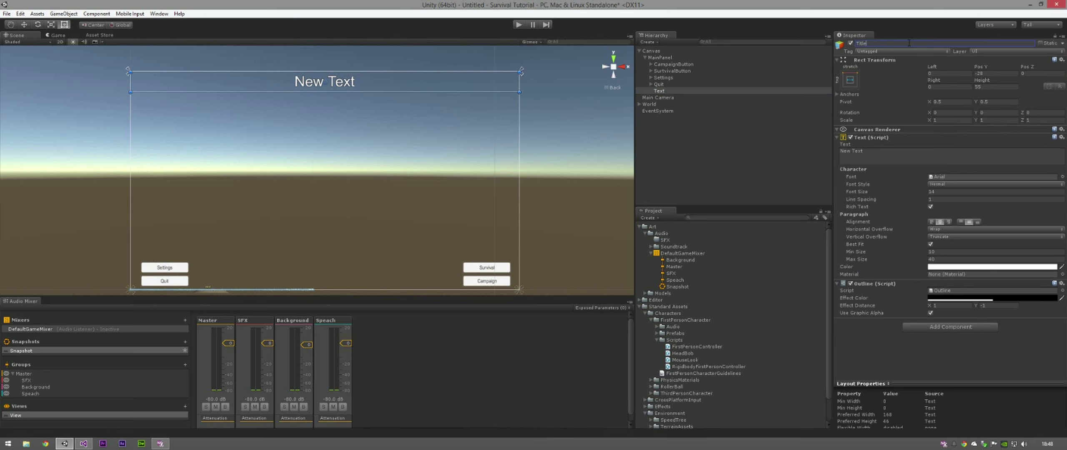
{"action": "key", "text": "Return"}
Step: Replace the Title object's displayed text with "Survival Tutorial"
{"action": "left_click", "coordinate": [920, 163]}
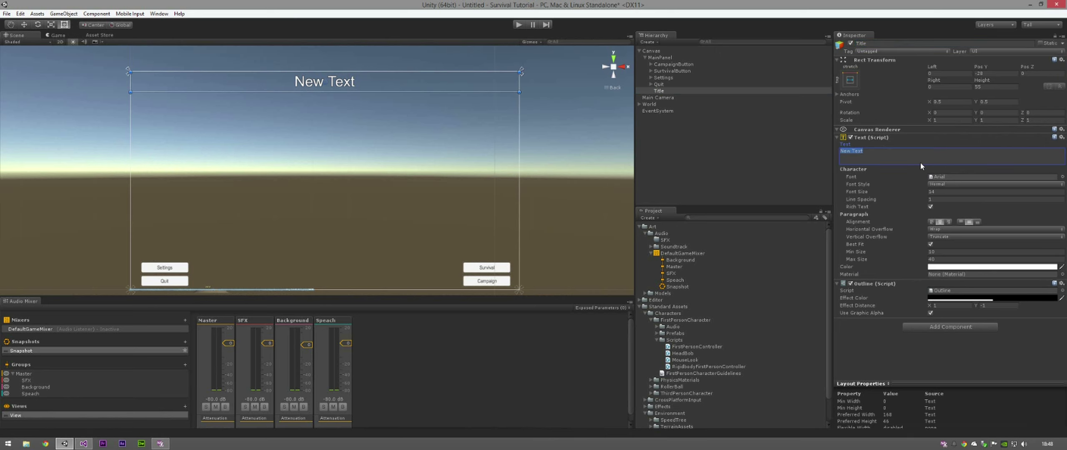
{"action": "type", "text": "Sur"}
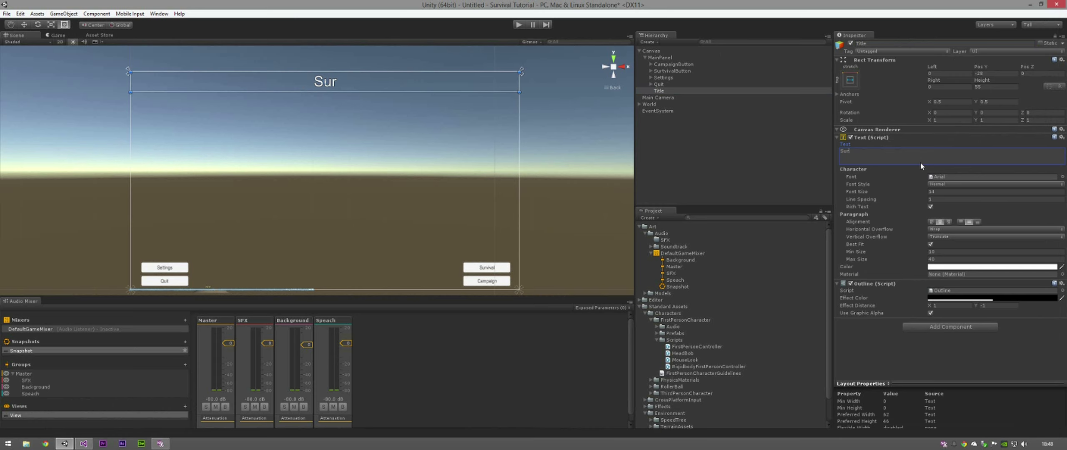
{"action": "type", "text": "vival Tutorial"}
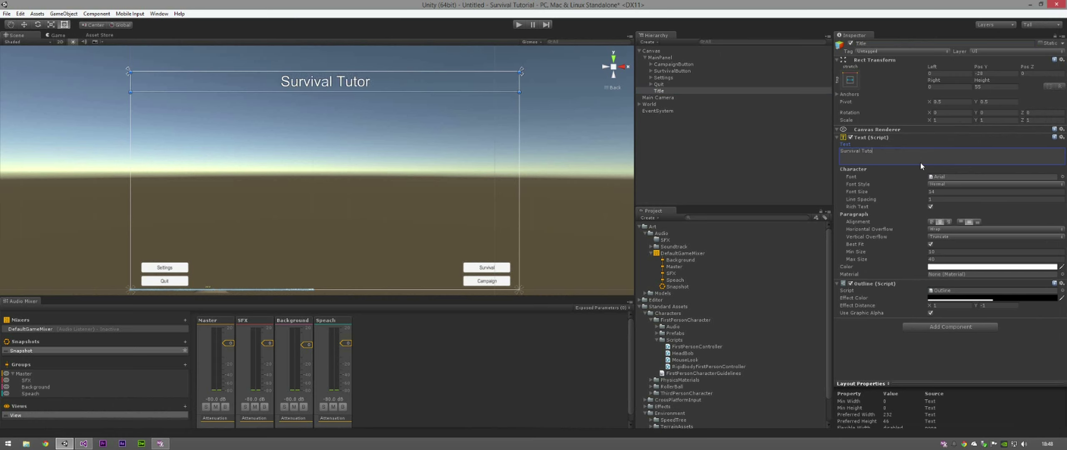
{"action": "left_click", "coordinate": [549, 183]}
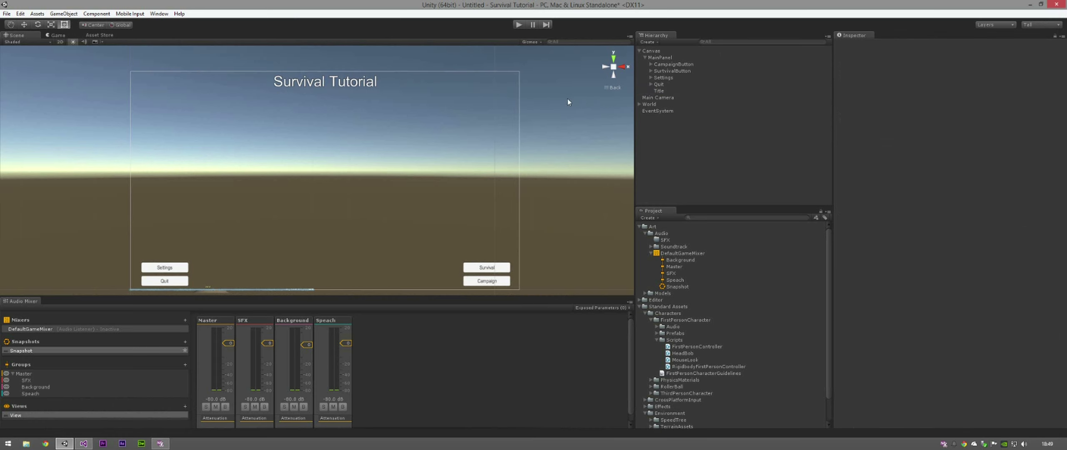
Step: Collapse the expanded project folders and create a new top-level assets folder named Scenes
{"action": "left_click", "coordinate": [644, 233]}
{"action": "left_click", "coordinate": [639, 253]}
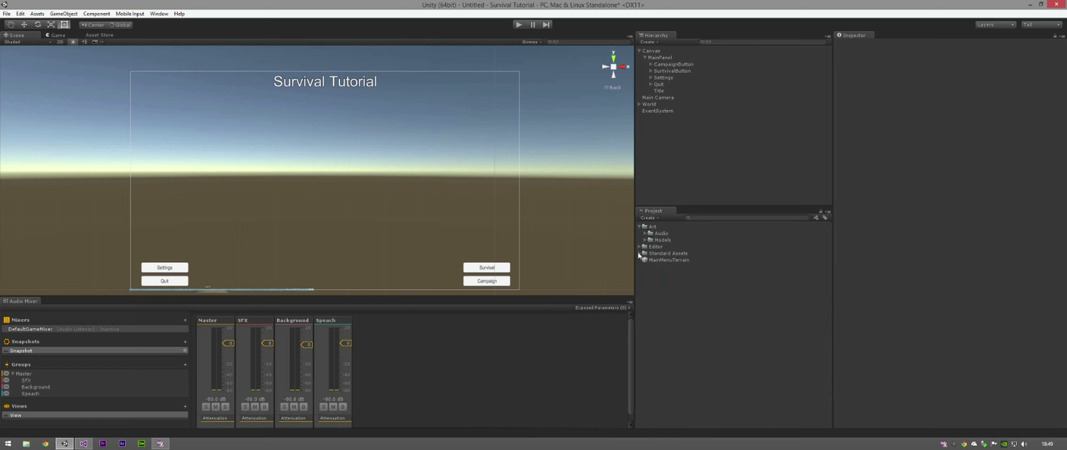
{"action": "left_click", "coordinate": [640, 227]}
{"action": "right_click", "coordinate": [683, 278]}
{"action": "mouse_move", "coordinate": [697, 280]}
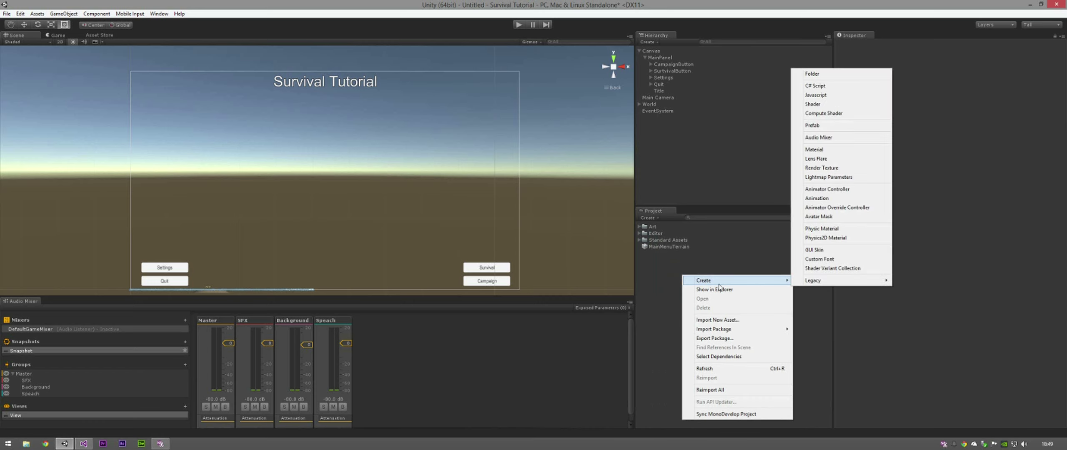
{"action": "left_click", "coordinate": [829, 74]}
{"action": "type", "text": "Scenes"}
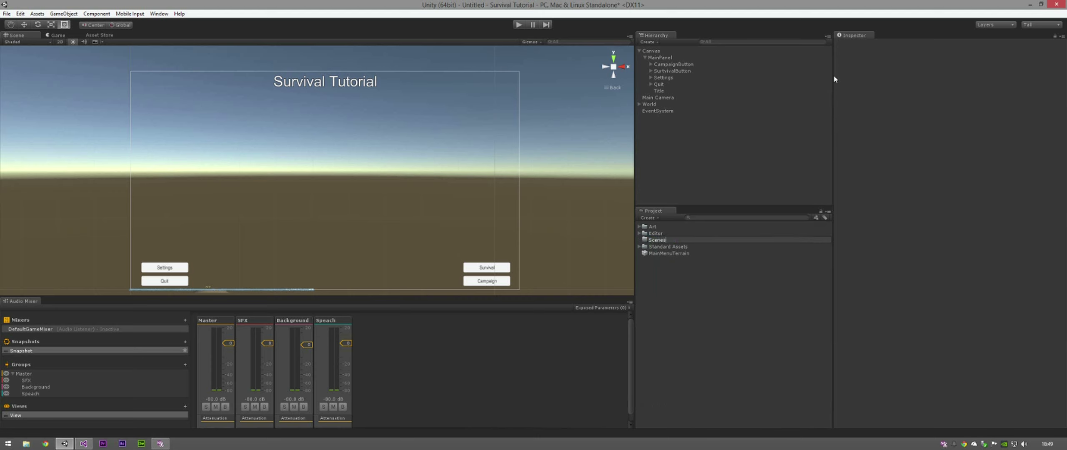
{"action": "key", "text": "Return"}
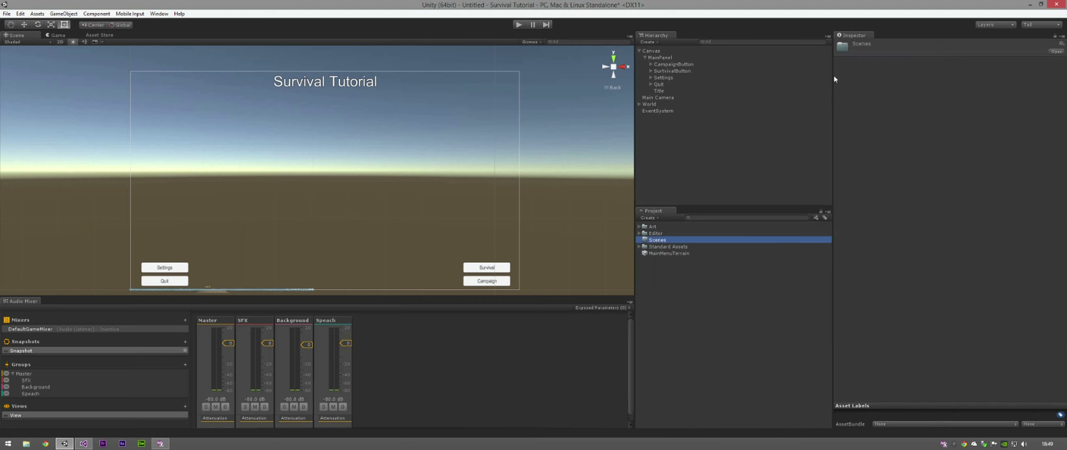
Step: Save the current scene as MainMenu in the Scenes folder
{"action": "left_click", "coordinate": [6, 13]}
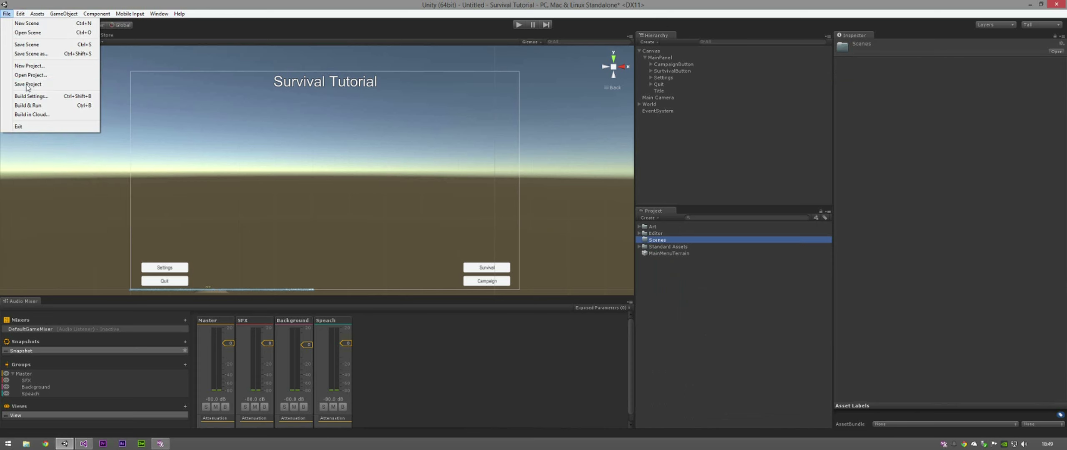
{"action": "left_click", "coordinate": [42, 54]}
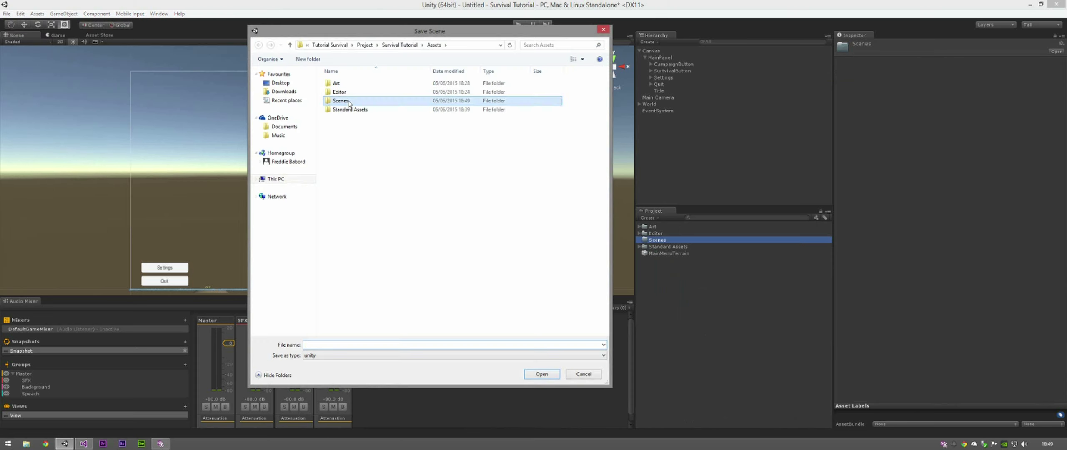
{"action": "double_click", "coordinate": [339, 101]}
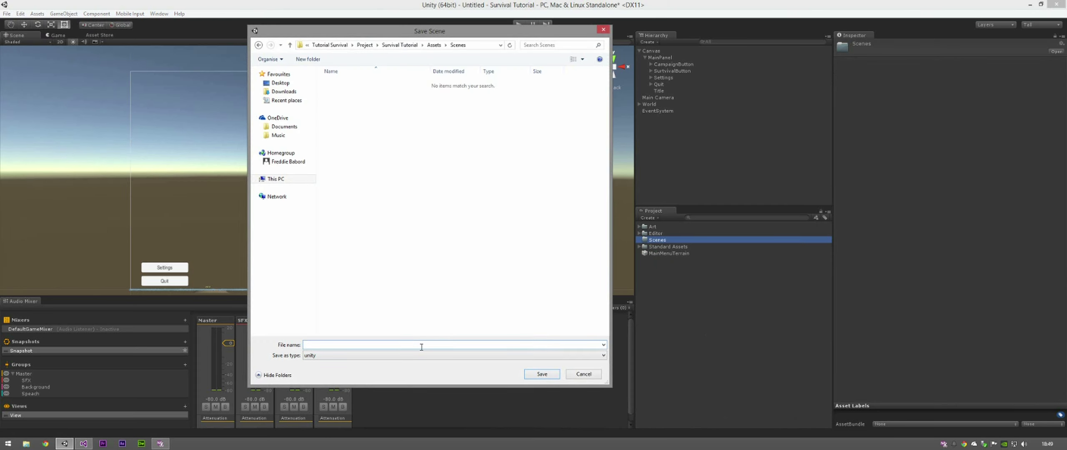
{"action": "type", "text": "MainMenu"}
{"action": "key", "text": "Return"}
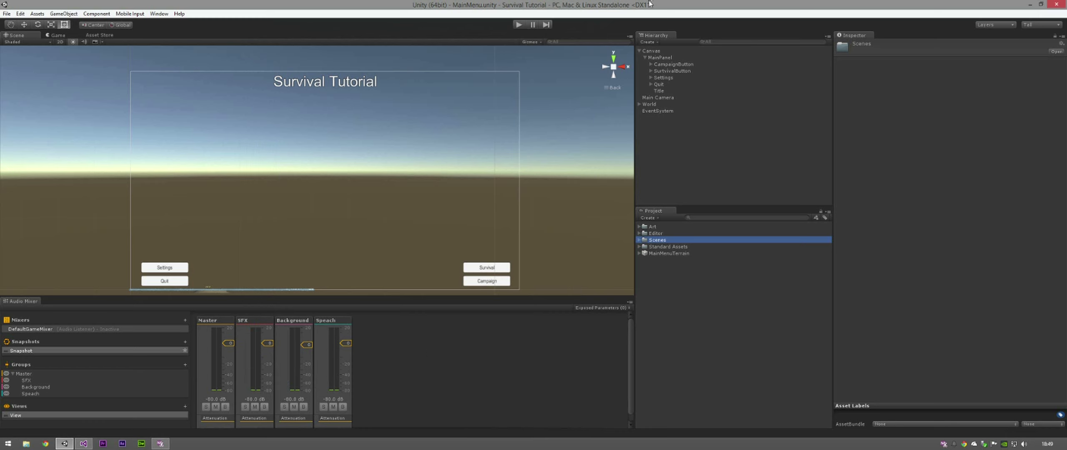
Step: Enable Pixel Perfect on the Canvas
{"action": "left_click", "coordinate": [662, 53]}
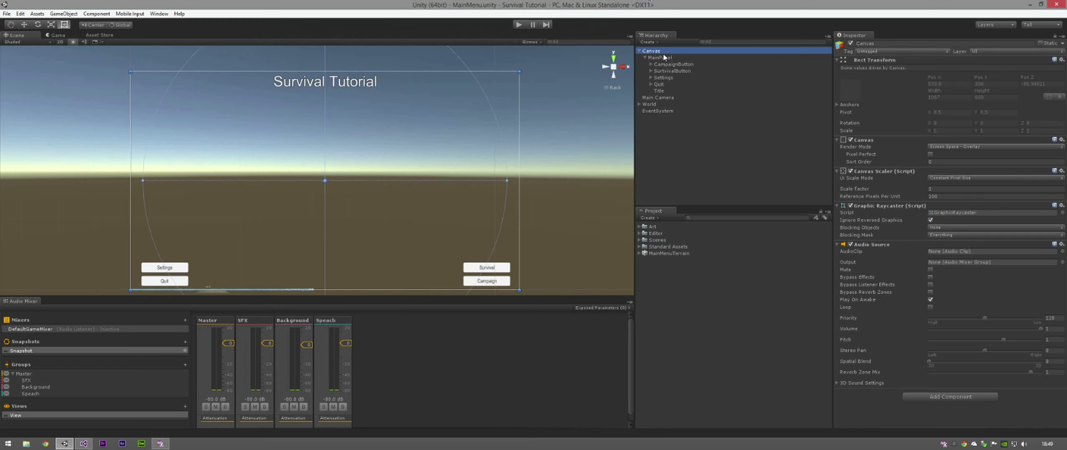
{"action": "left_click", "coordinate": [930, 154]}
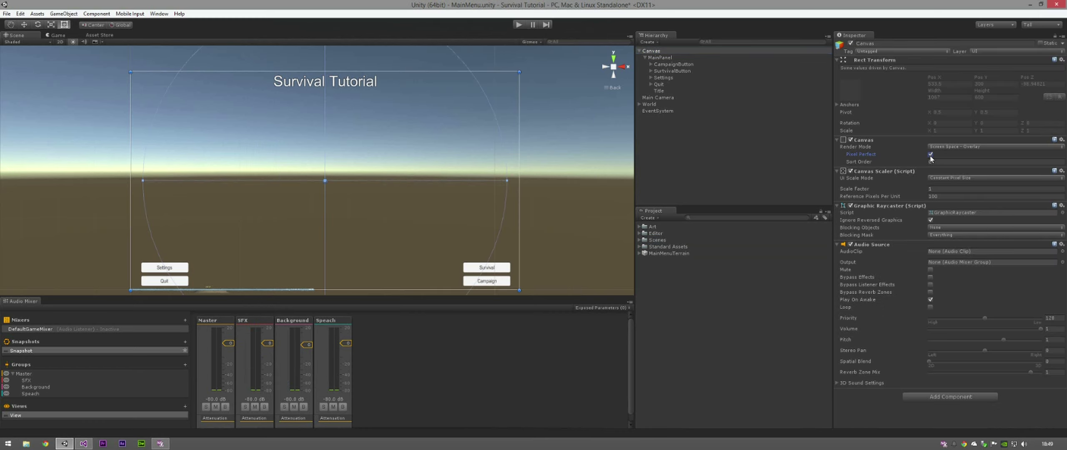
Step: Try the Canvas in World Space and Screen Space - Camera render modes, then restore Screen Space - Overlay
{"action": "left_click", "coordinate": [967, 147]}
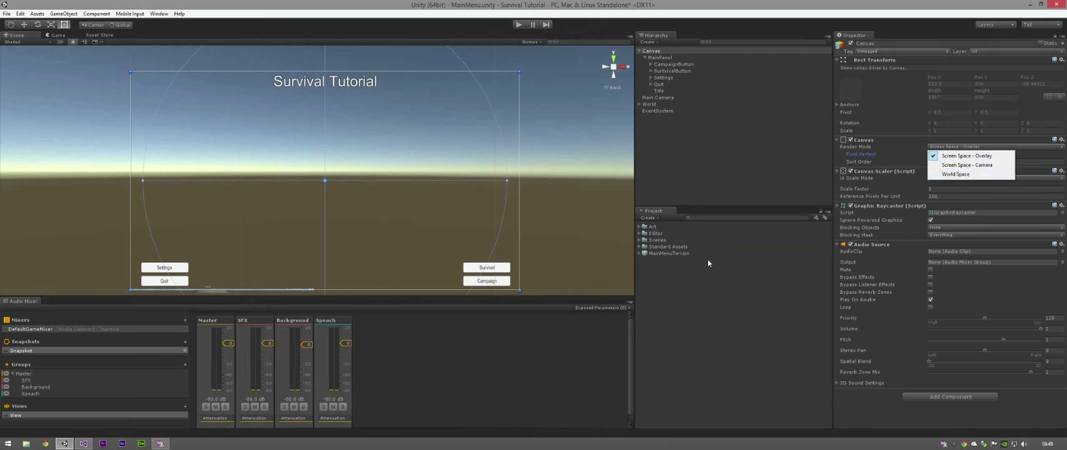
{"action": "left_click", "coordinate": [955, 174]}
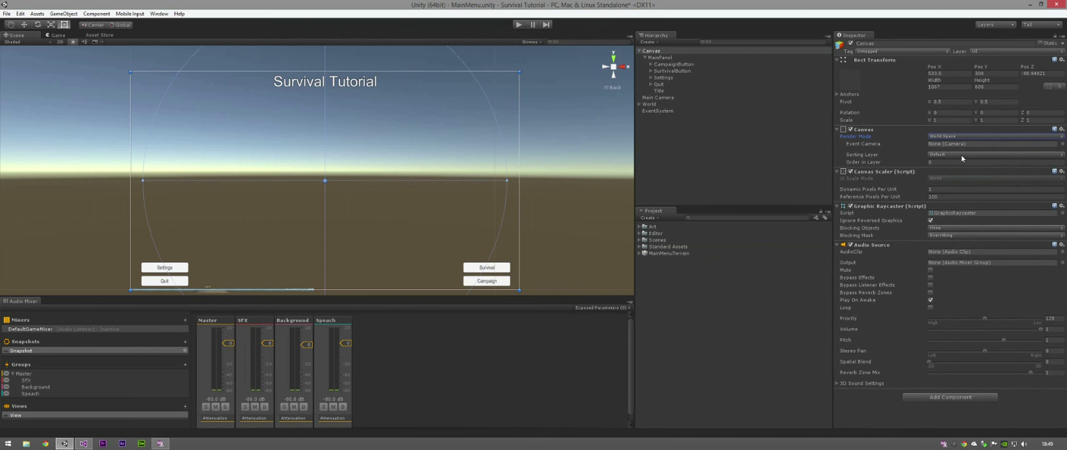
{"action": "left_click", "coordinate": [59, 35]}
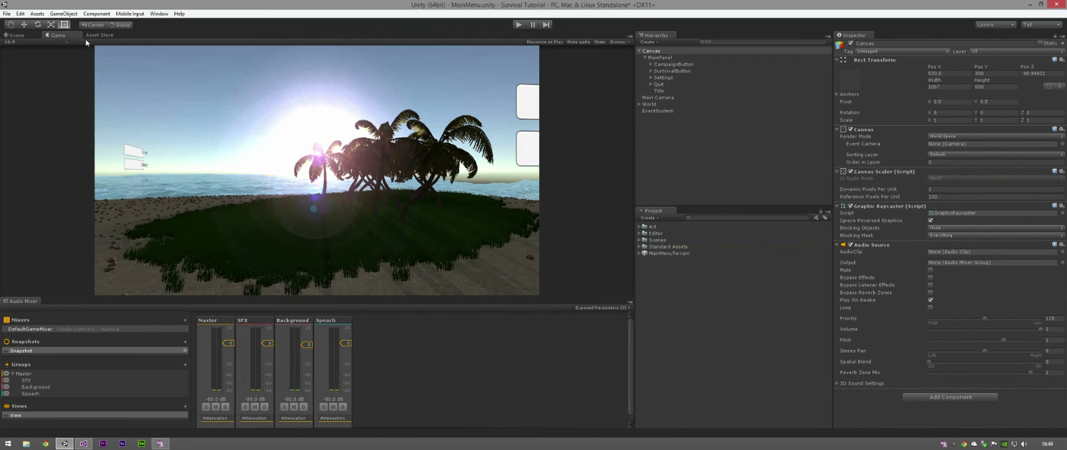
{"action": "left_click", "coordinate": [983, 138]}
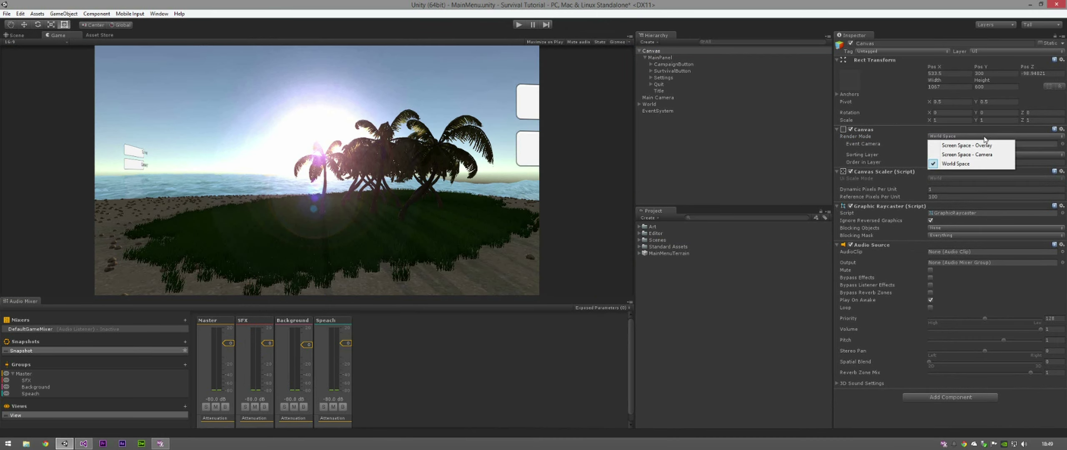
{"action": "left_click", "coordinate": [985, 154]}
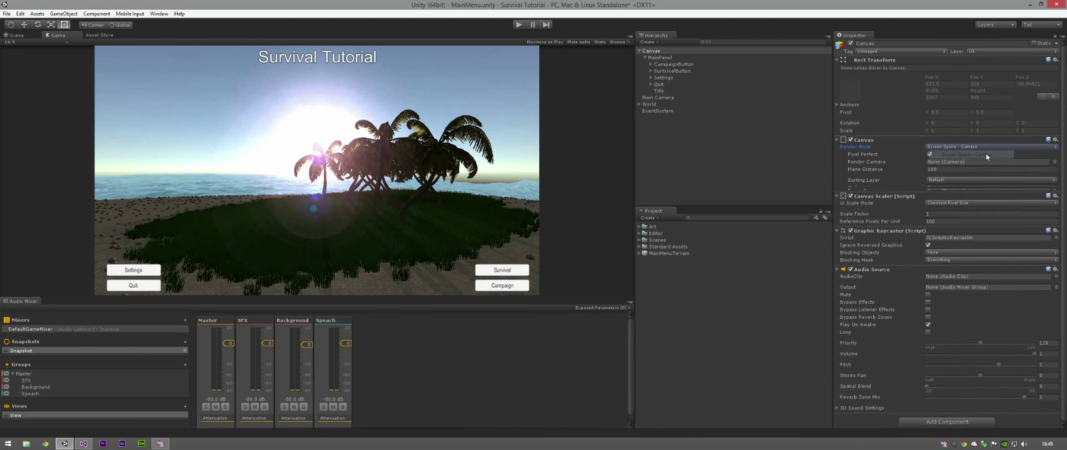
{"action": "left_click", "coordinate": [986, 148]}
{"action": "left_click", "coordinate": [958, 151]}
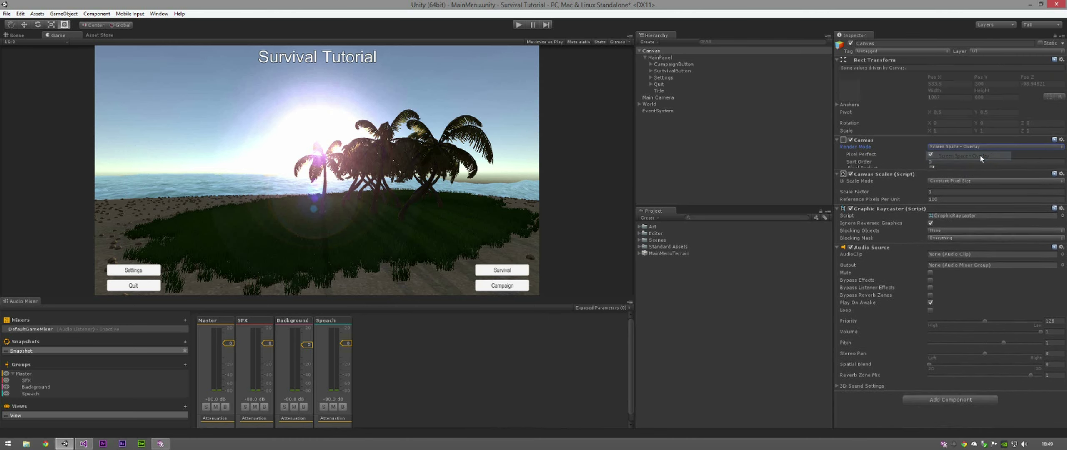
{"action": "left_click", "coordinate": [25, 36]}
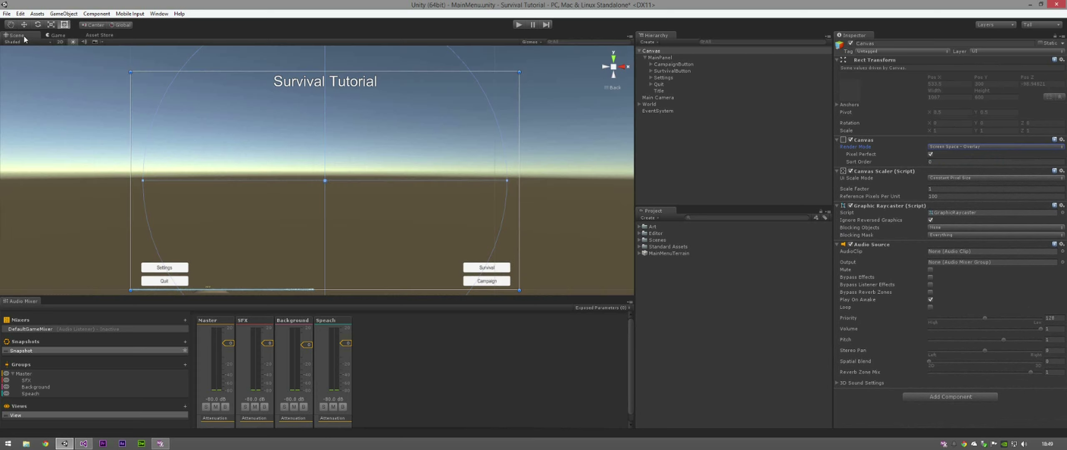
{"action": "scroll", "coordinate": [233, 111], "scroll_direction": "down", "scroll_amount": 3}
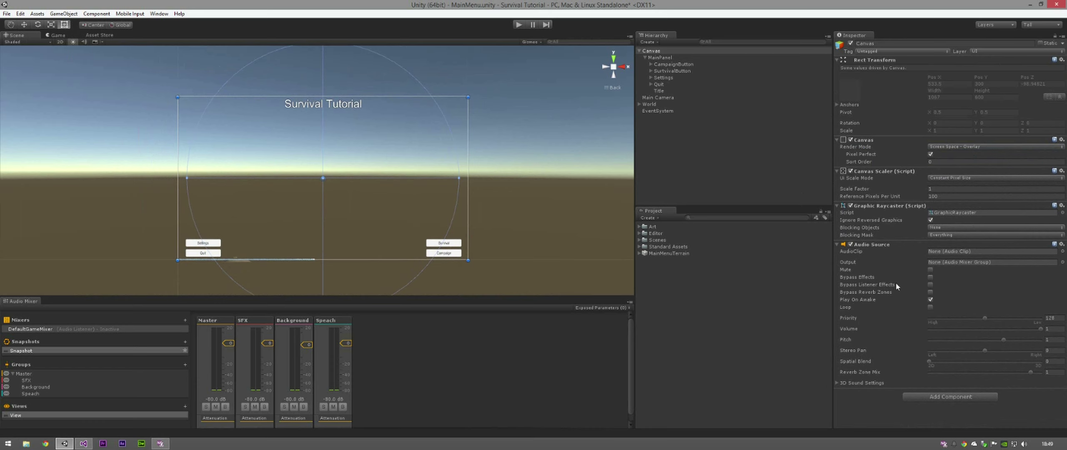
Step: Remove the Audio Source component from the Canvas and check the Main Camera's components
{"action": "left_click", "coordinate": [1061, 245]}
{"action": "left_click", "coordinate": [1000, 280]}
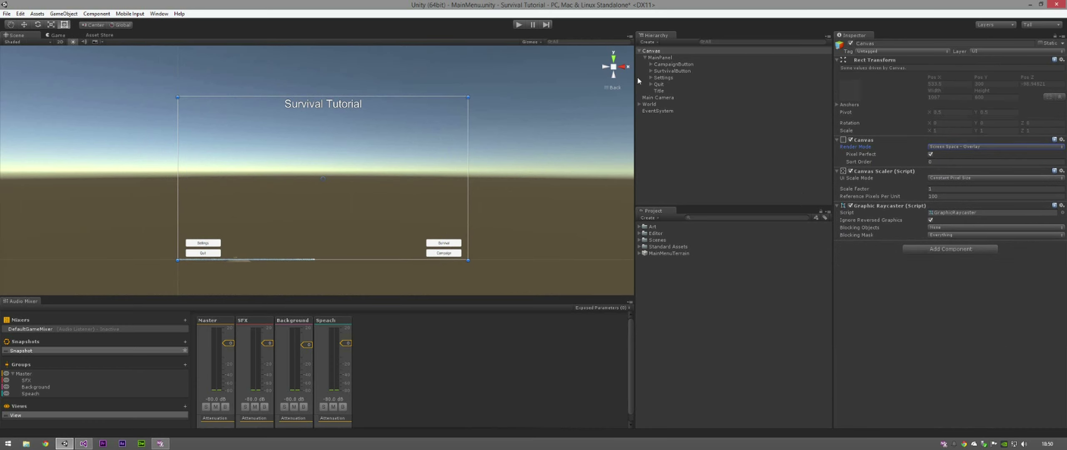
{"action": "left_click", "coordinate": [660, 105]}
{"action": "left_click", "coordinate": [661, 99]}
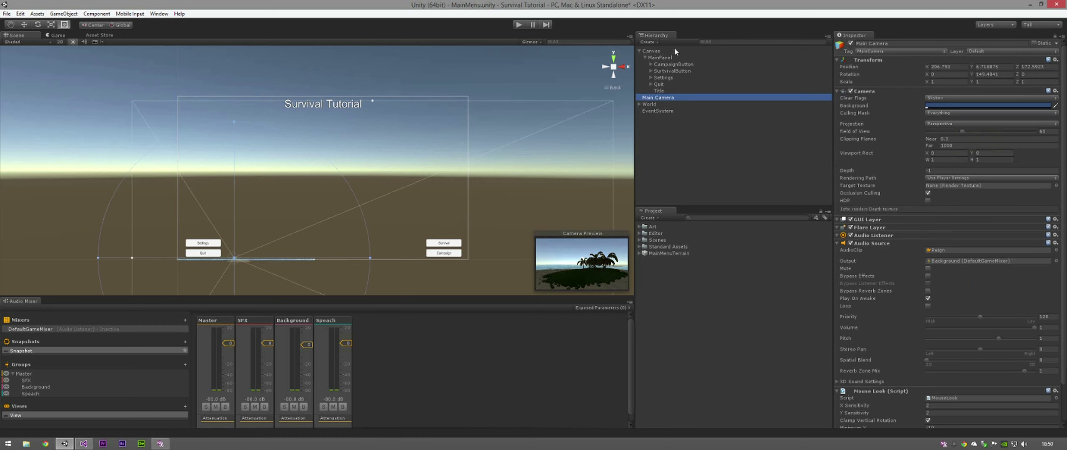
{"action": "left_click", "coordinate": [685, 50]}
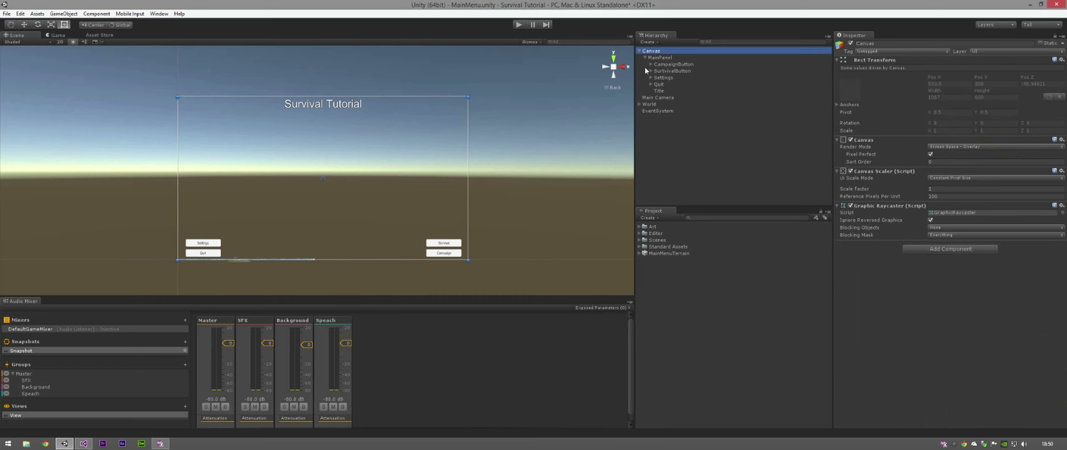
Step: Collapse MainPanel in the hierarchy, duplicate it under the Canvas, and select the original MainPanel
{"action": "left_click", "coordinate": [660, 58]}
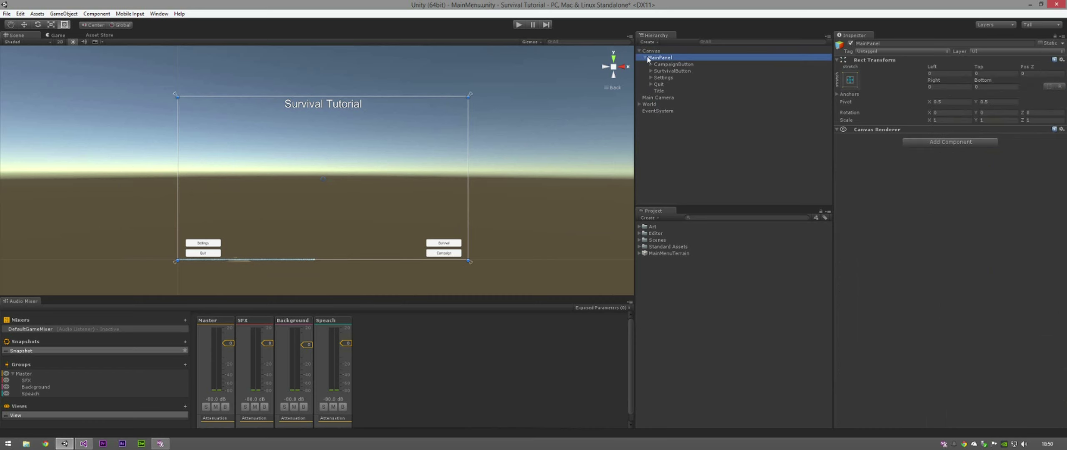
{"action": "left_click", "coordinate": [645, 58]}
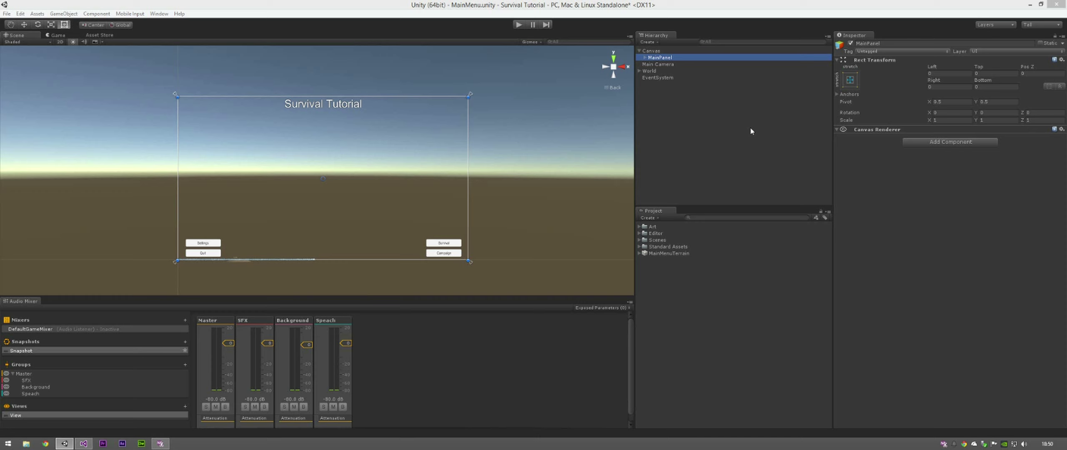
{"action": "right_click", "coordinate": [661, 57]}
{"action": "left_click", "coordinate": [695, 94]}
{"action": "left_click", "coordinate": [680, 51]}
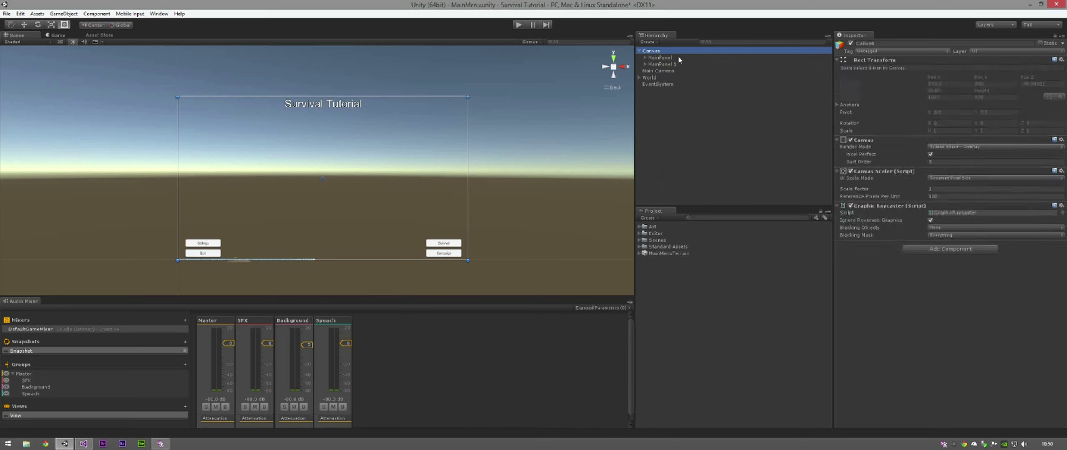
{"action": "left_click", "coordinate": [678, 58]}
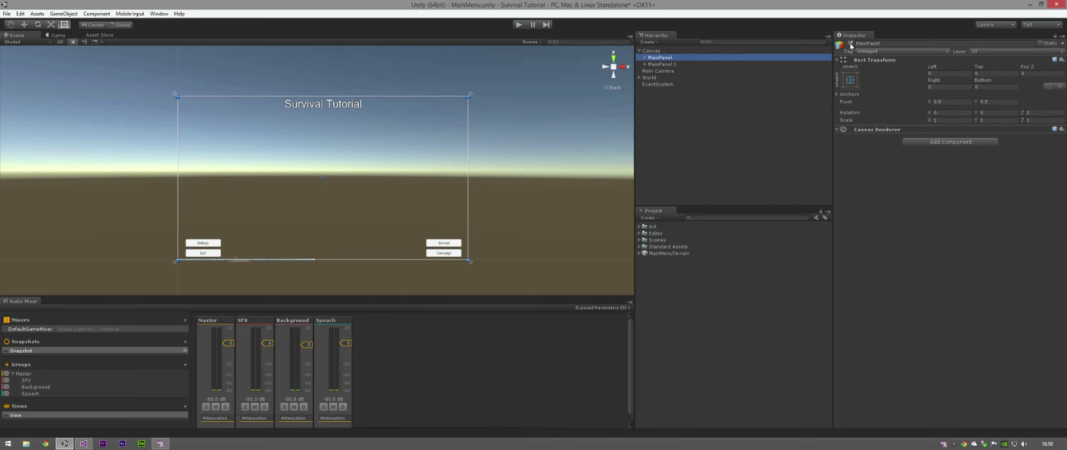
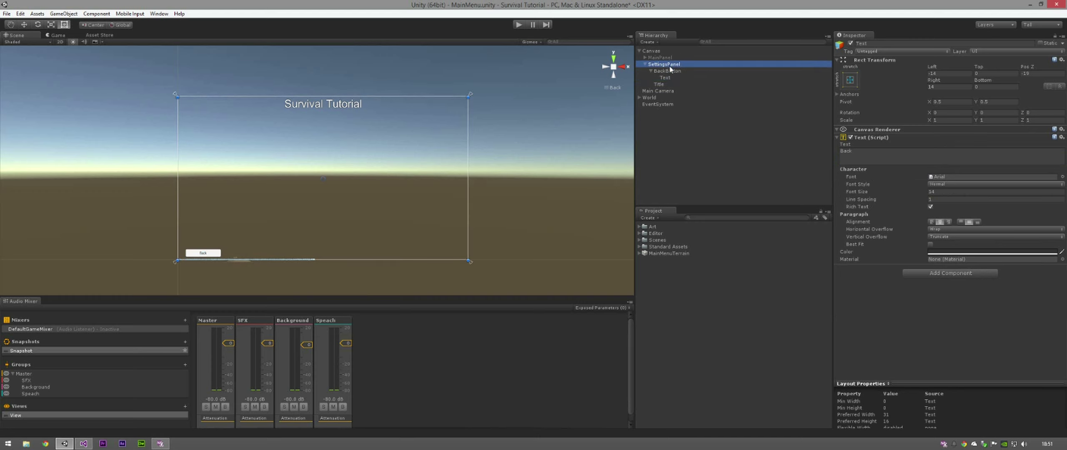
Step: Add a UI Slider to SettingsPanel and move it up below the title, to about Y 168
{"action": "left_click", "coordinate": [650, 71]}
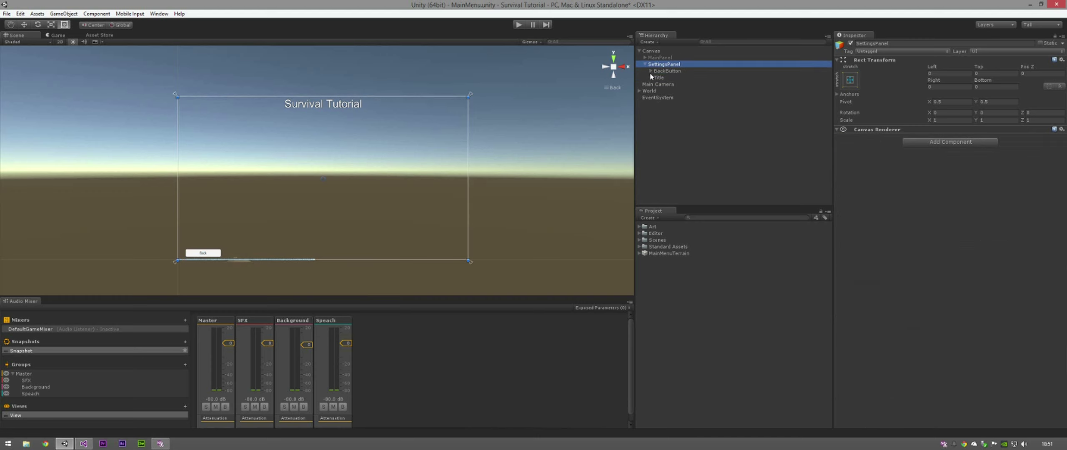
{"action": "right_click", "coordinate": [671, 65]}
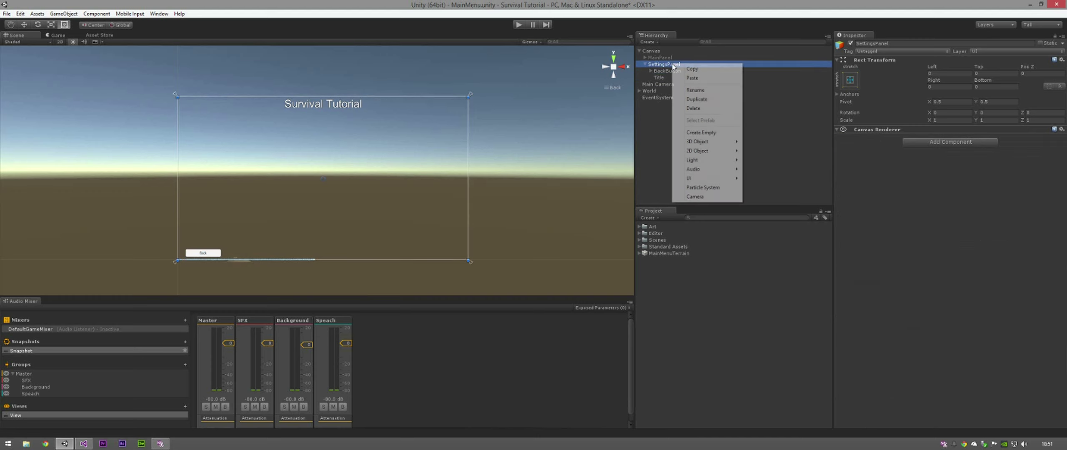
{"action": "mouse_move", "coordinate": [711, 183]}
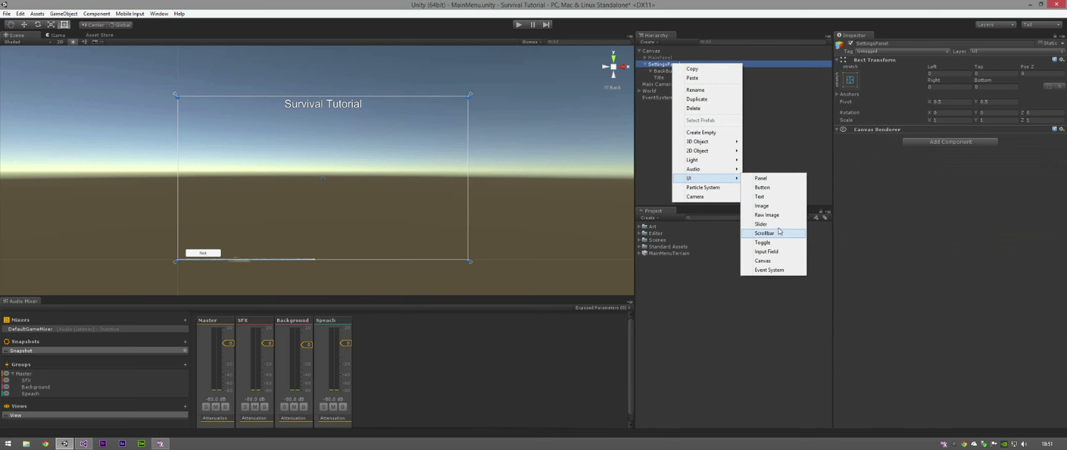
{"action": "left_click", "coordinate": [762, 224]}
{"action": "scroll", "coordinate": [321, 172], "scroll_direction": "up", "scroll_amount": 5}
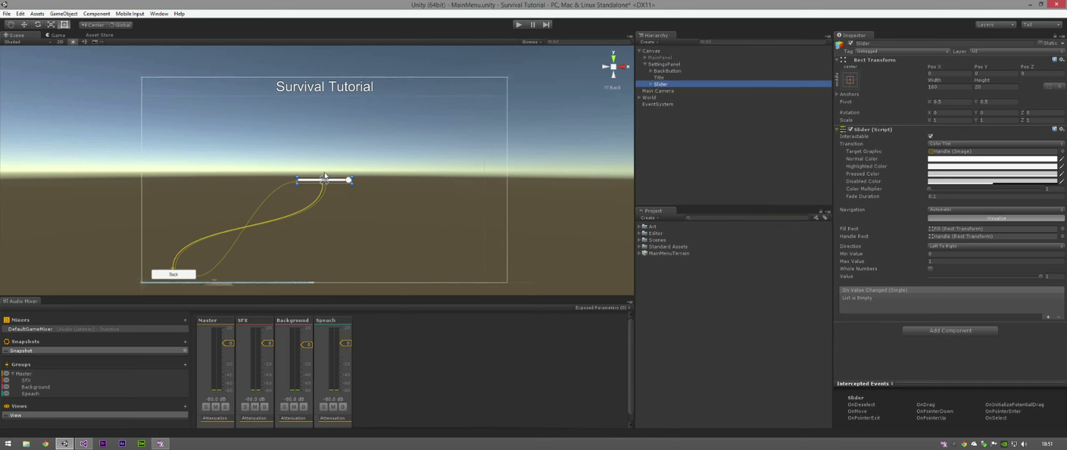
{"action": "scroll", "coordinate": [381, 194], "scroll_direction": "down", "scroll_amount": 2}
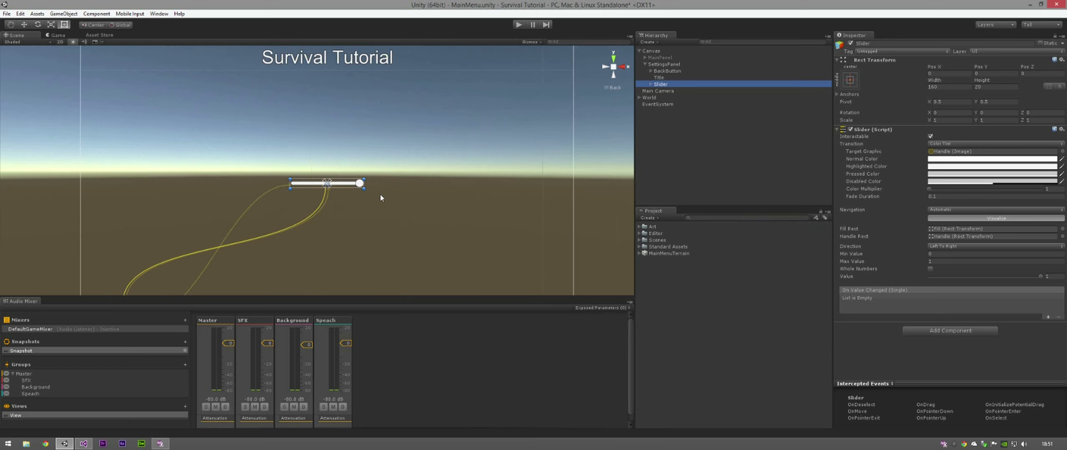
{"action": "left_click_drag", "start_coordinate": [348, 188], "coordinate": [350, 108]}
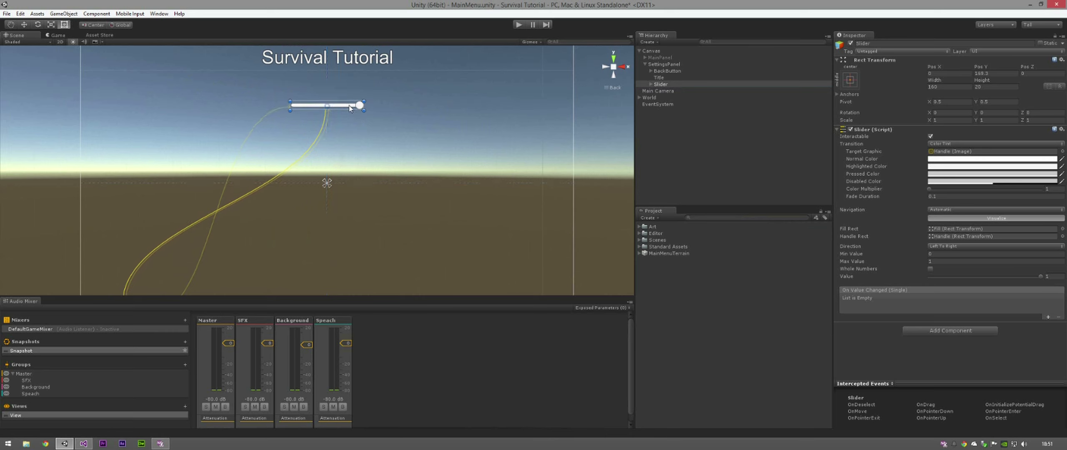
{"action": "middle_click_drag", "start_coordinate": [387, 95], "coordinate": [373, 125]}
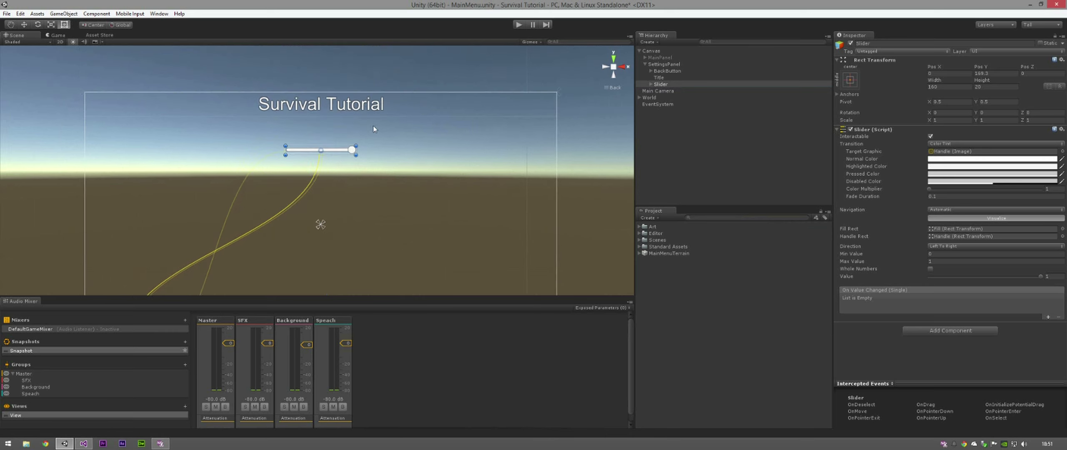
Step: Extend the SettingsPanel title's anchors downward so they match the lower edge of its text rectangle
{"action": "left_click", "coordinate": [369, 112]}
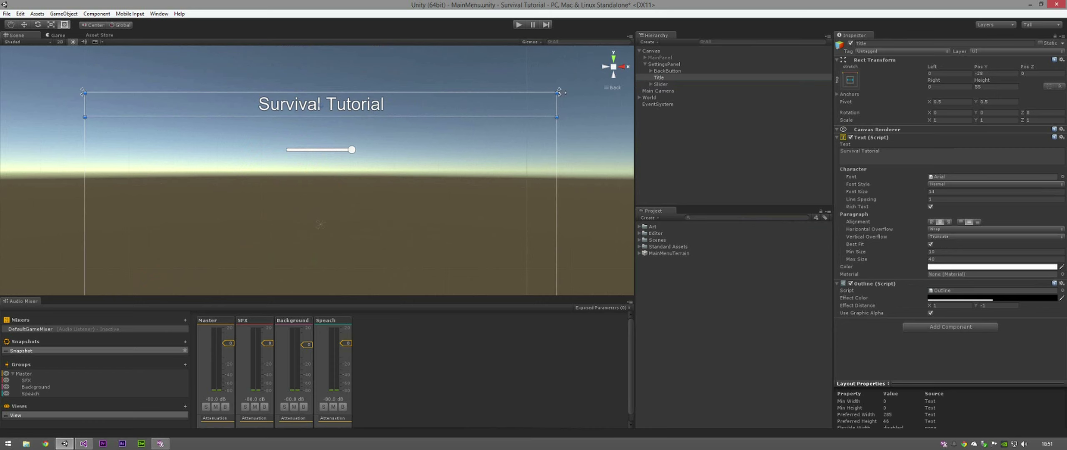
{"action": "scroll", "coordinate": [562, 96], "scroll_direction": "up", "scroll_amount": 5}
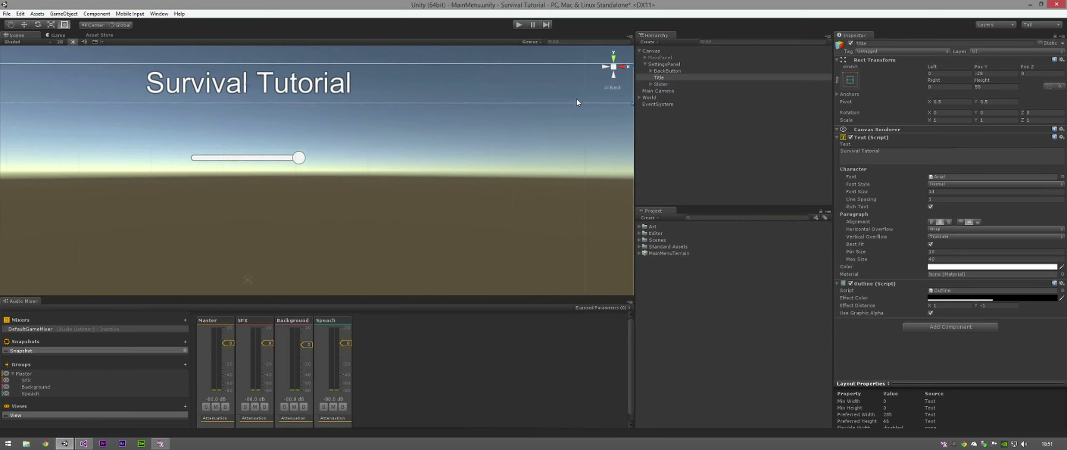
{"action": "middle_click_drag", "start_coordinate": [506, 120], "coordinate": [509, 120]}
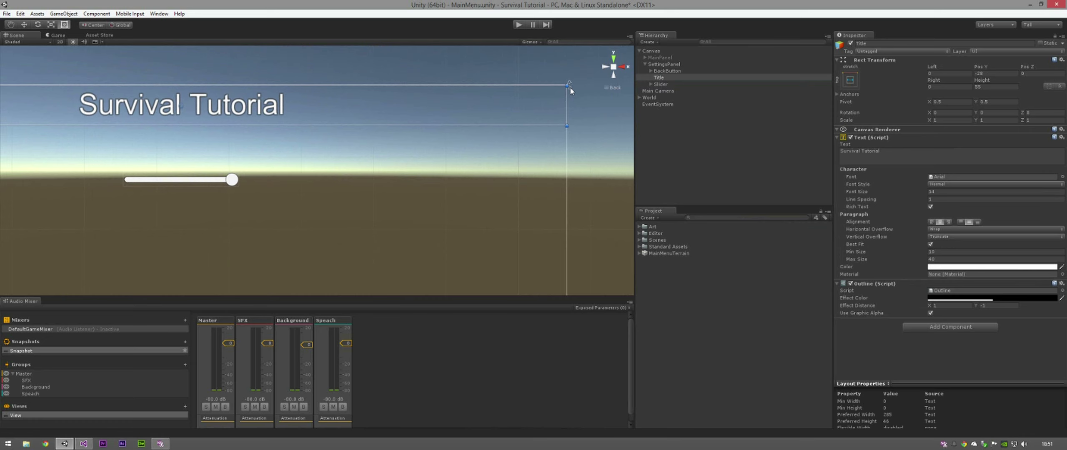
{"action": "left_click_drag", "start_coordinate": [570, 88], "coordinate": [576, 131]}
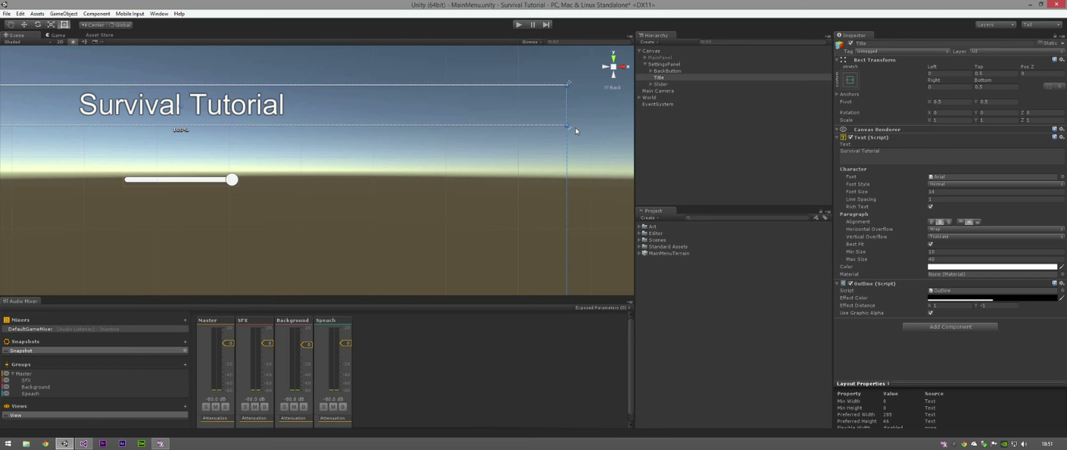
{"action": "left_click_drag", "start_coordinate": [575, 131], "coordinate": [576, 131]}
{"action": "scroll", "coordinate": [422, 137], "scroll_direction": "down", "scroll_amount": 3}
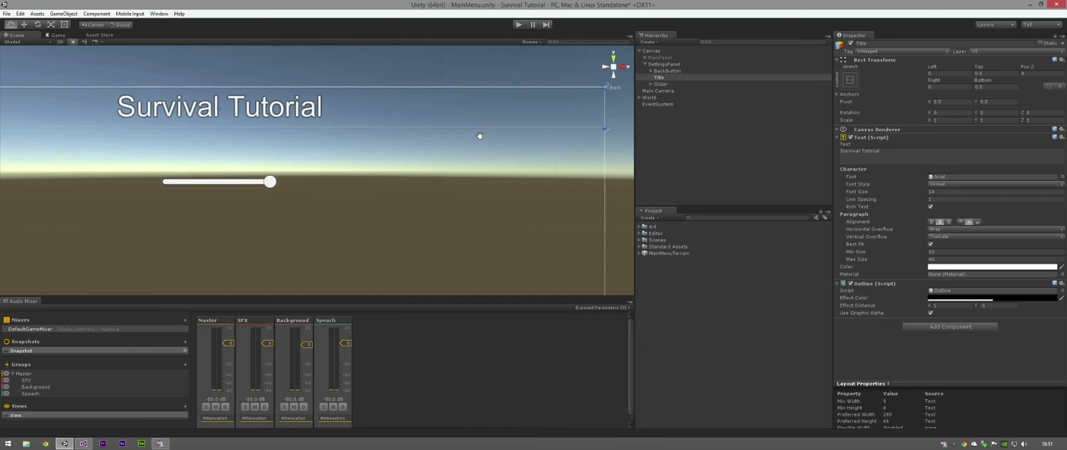
{"action": "key", "text": "f"}
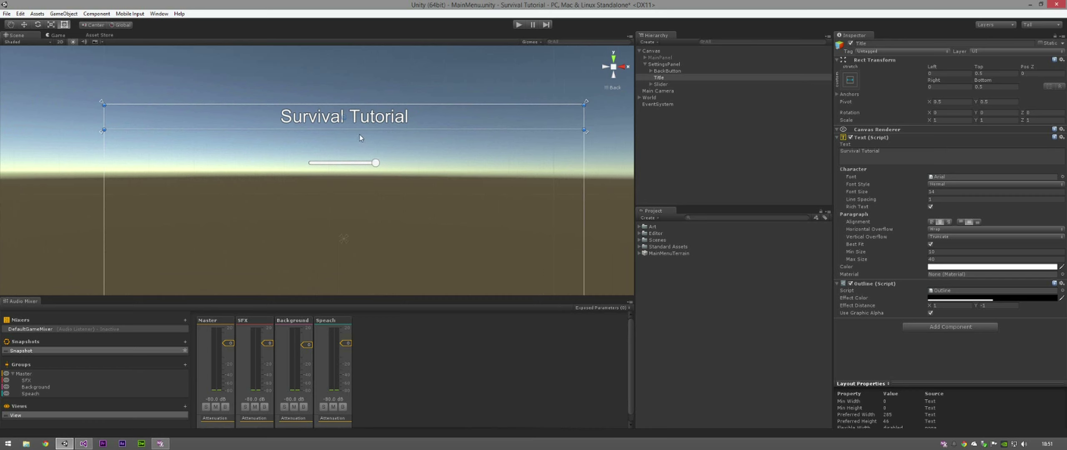
Step: Widen the slider on both sides to a width of about 364, keeping it roughly centred under the title
{"action": "left_click", "coordinate": [361, 165]}
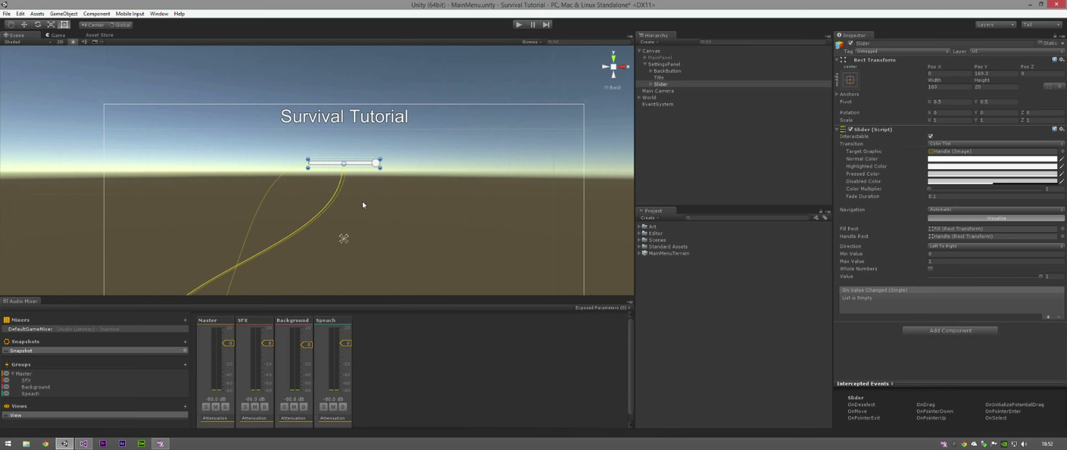
{"action": "scroll", "coordinate": [352, 178], "scroll_direction": "up", "scroll_amount": 3}
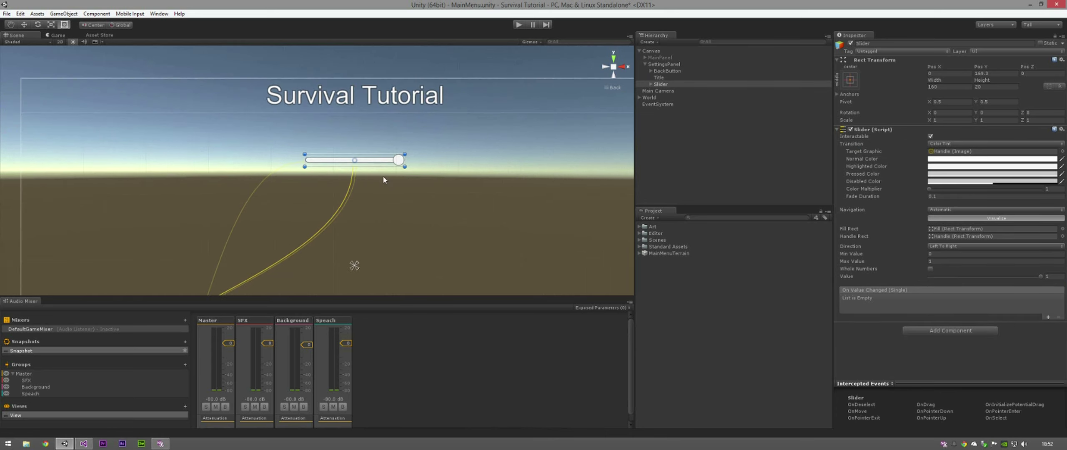
{"action": "mouse_move", "coordinate": [485, 173]}
{"action": "middle_mouse_down"}
{"action": "mouse_move", "coordinate": [268, 179]}
{"action": "mouse_move", "coordinate": [513, 176]}
{"action": "mouse_move", "coordinate": [497, 170]}
{"action": "middle_mouse_up"}
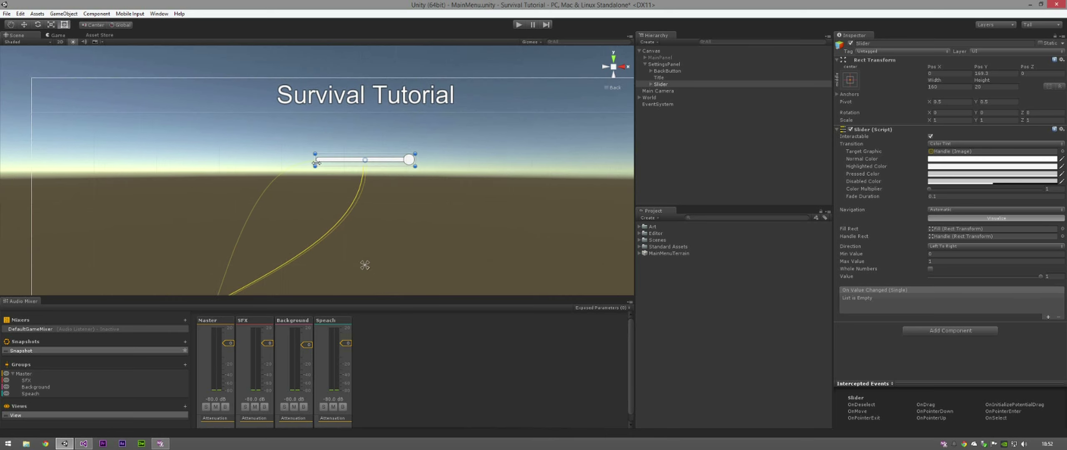
{"action": "left_click_drag", "start_coordinate": [314, 162], "coordinate": [280, 165]}
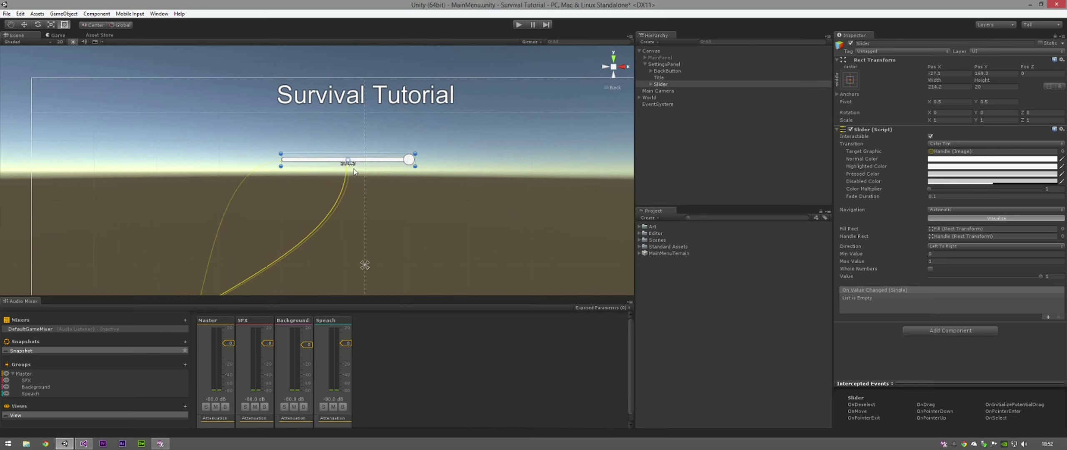
{"action": "left_click_drag", "start_coordinate": [415, 163], "coordinate": [470, 164]}
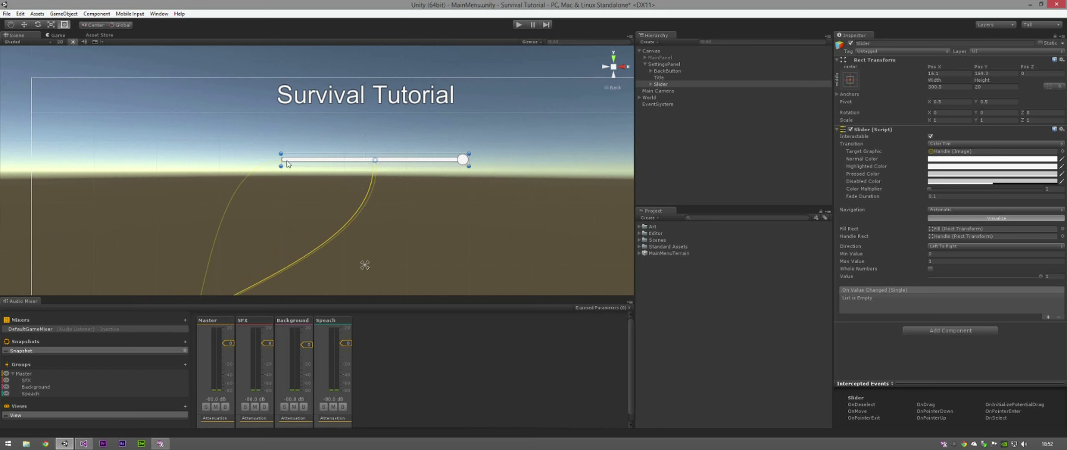
{"action": "left_click_drag", "start_coordinate": [282, 164], "coordinate": [251, 165]}
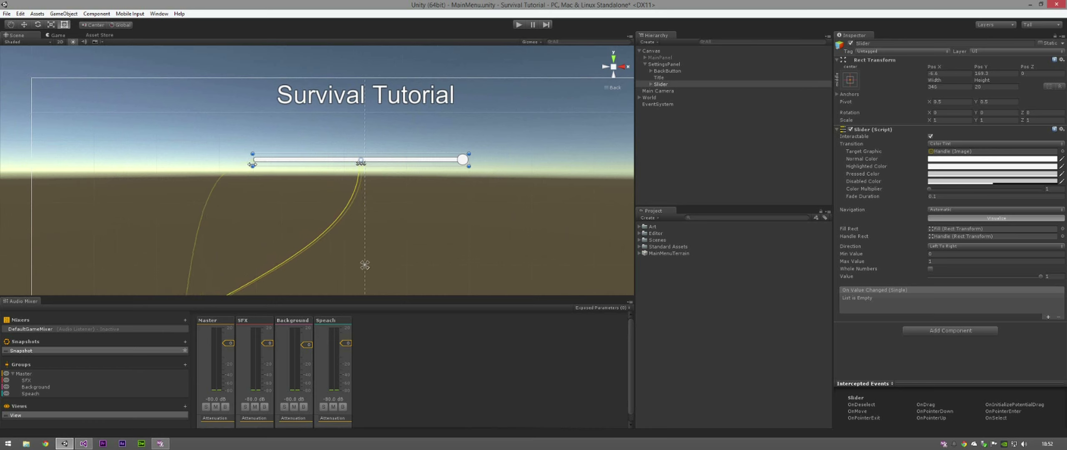
{"action": "left_click_drag", "start_coordinate": [469, 162], "coordinate": [482, 164]}
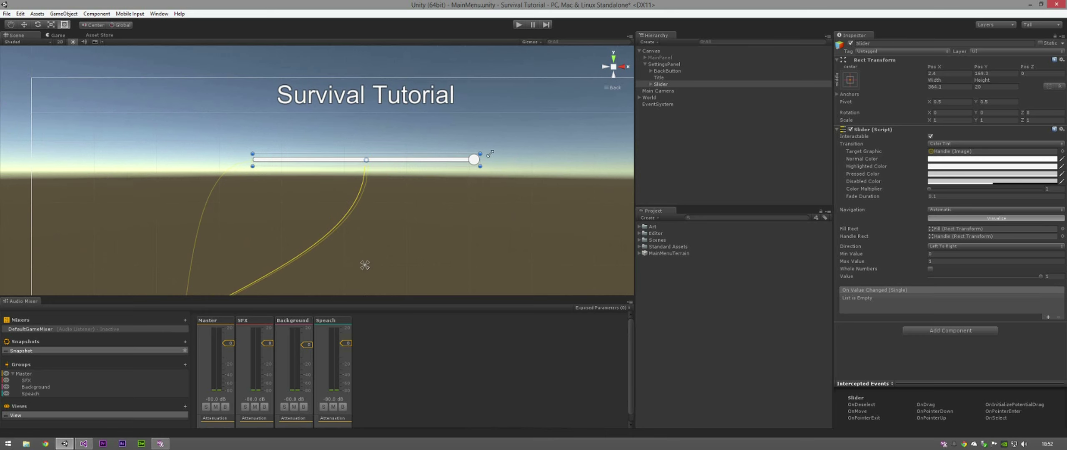
Step: Restrict the slider to whole numbers and set its maximum value to 5
{"action": "left_click", "coordinate": [929, 269]}
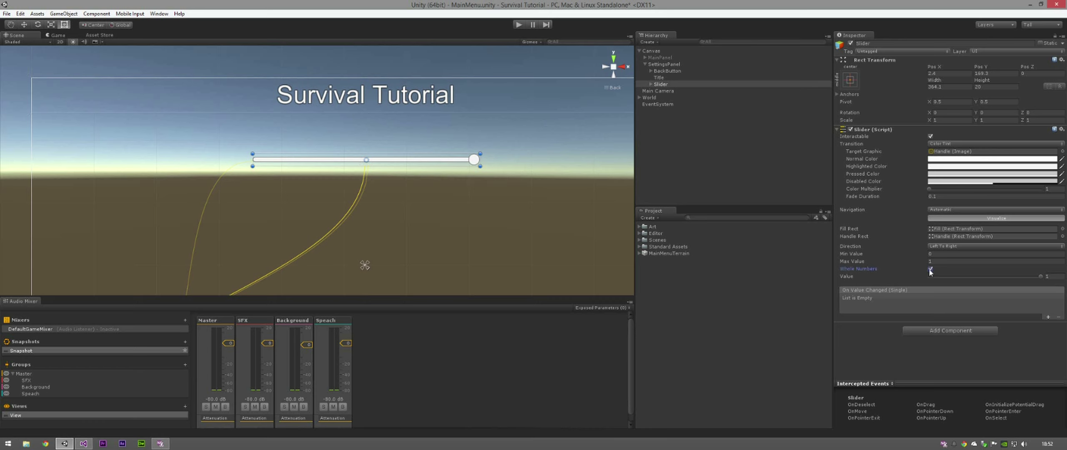
{"action": "left_click", "coordinate": [952, 261]}
{"action": "type", "text": "5"}
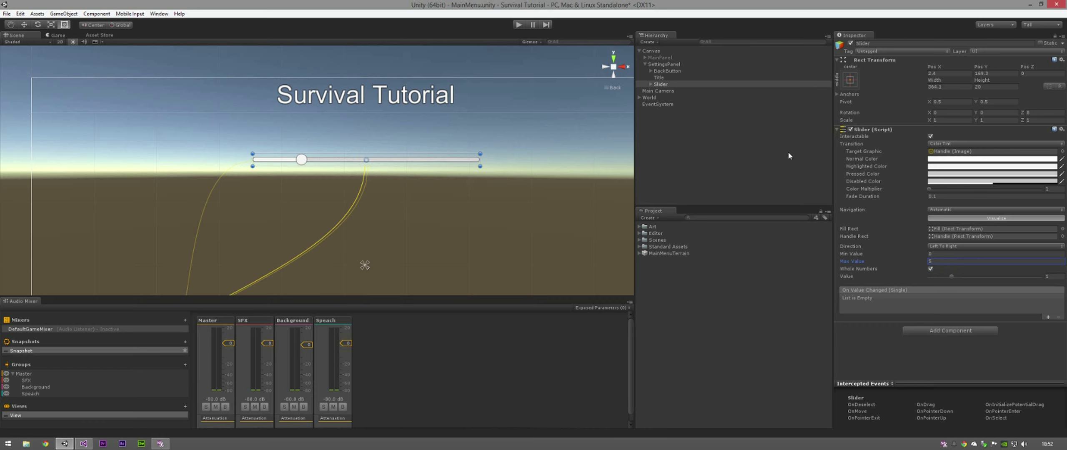
Step: Rename the slider to OverallQualitySlider
{"action": "left_click", "coordinate": [934, 44]}
{"action": "type", "text": "Q"}
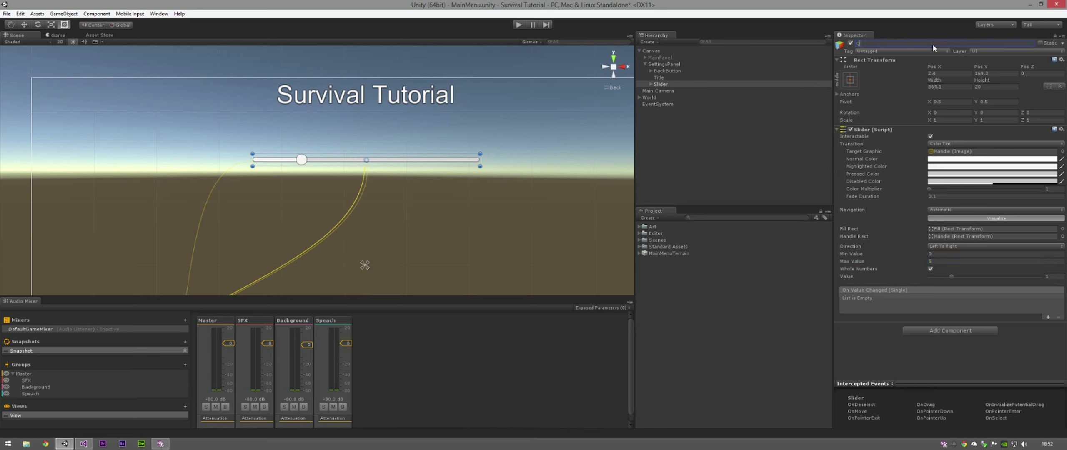
{"action": "type", "text": "verlalQualitySlider"}
{"action": "key", "text": "Return"}
Step: Add a UI Text to SettingsPanel and place it just above the slider's left end, at about X -100, Y 194
{"action": "right_click", "coordinate": [668, 84]}
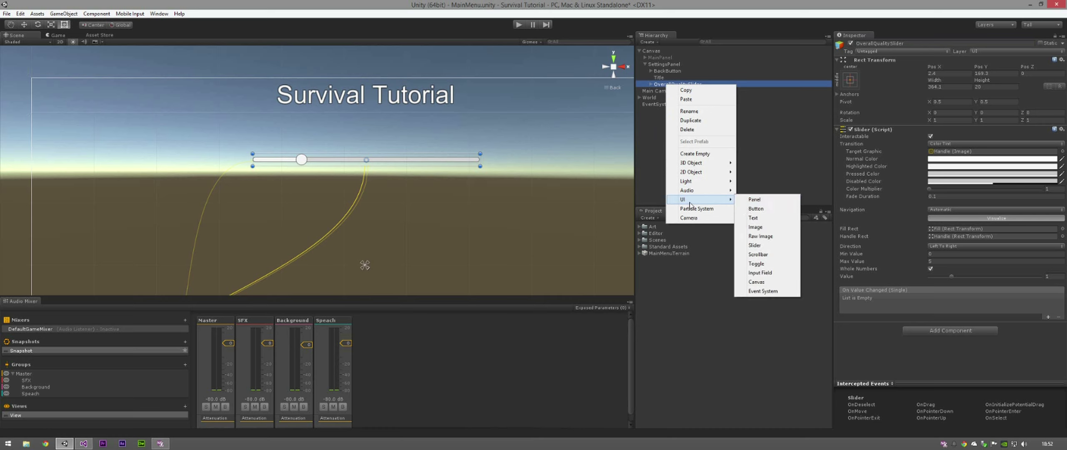
{"action": "left_click", "coordinate": [663, 205]}
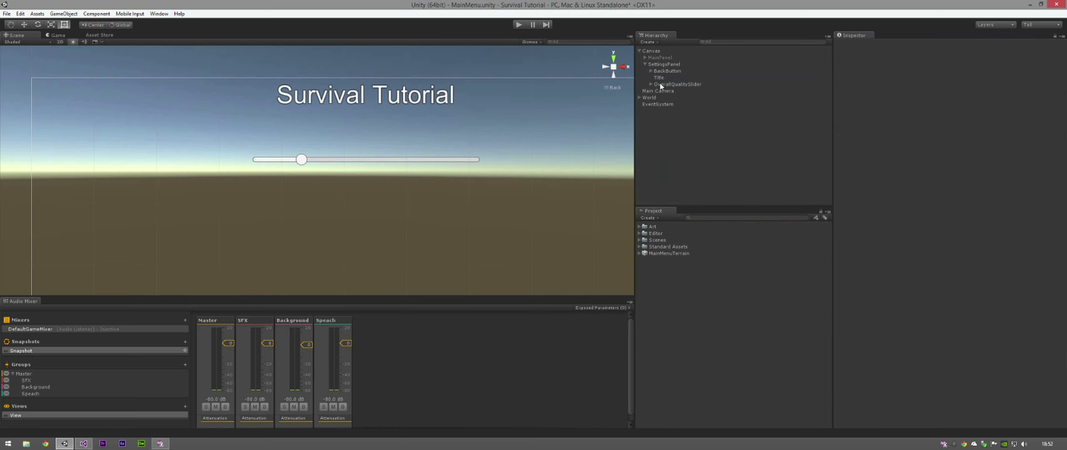
{"action": "right_click", "coordinate": [660, 63]}
{"action": "mouse_move", "coordinate": [681, 182]}
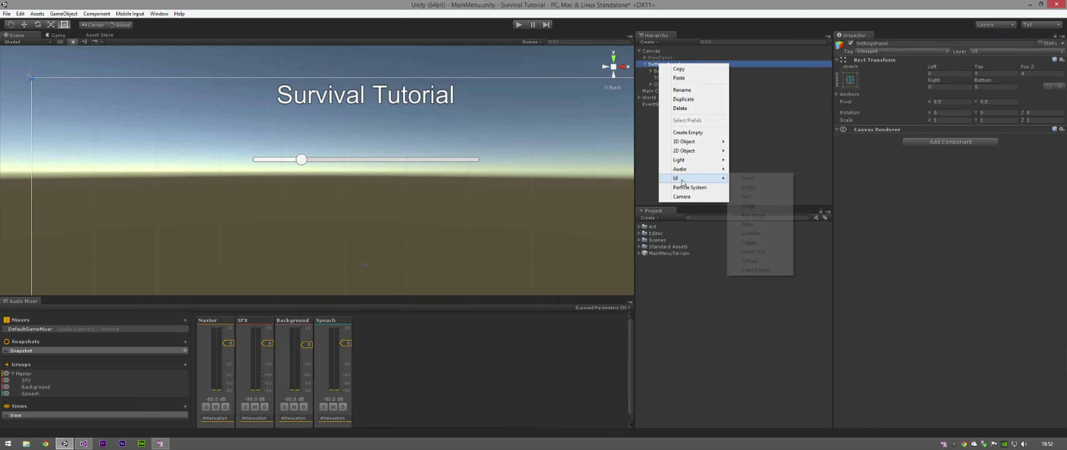
{"action": "left_click", "coordinate": [747, 196]}
{"action": "left_click_drag", "start_coordinate": [353, 192], "coordinate": [335, 148]}
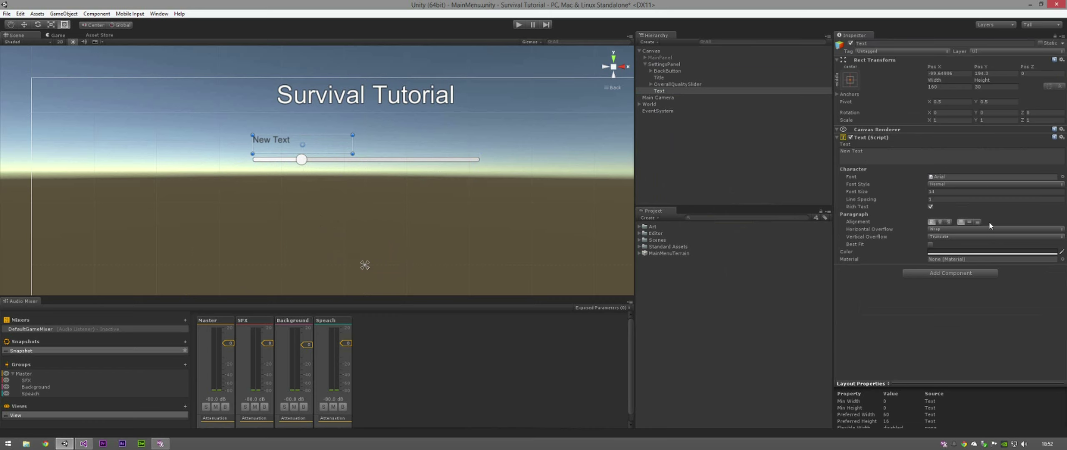
Step: Align the new text to the bottom of its box and fit its anchors to the box corners
{"action": "left_click", "coordinate": [977, 222]}
{"action": "left_click", "coordinate": [837, 94]}
{"action": "left_click", "coordinate": [837, 95]}
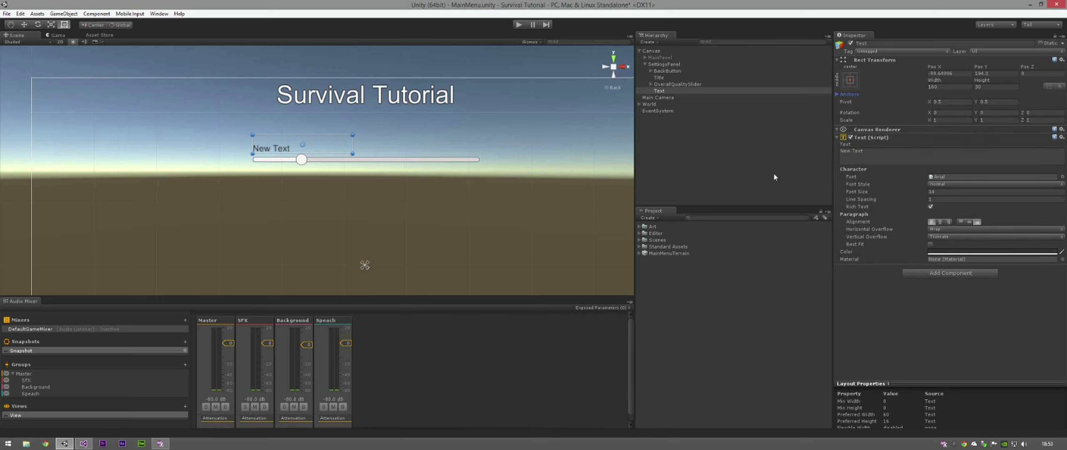
{"action": "left_click_drag", "start_coordinate": [363, 263], "coordinate": [250, 134]}
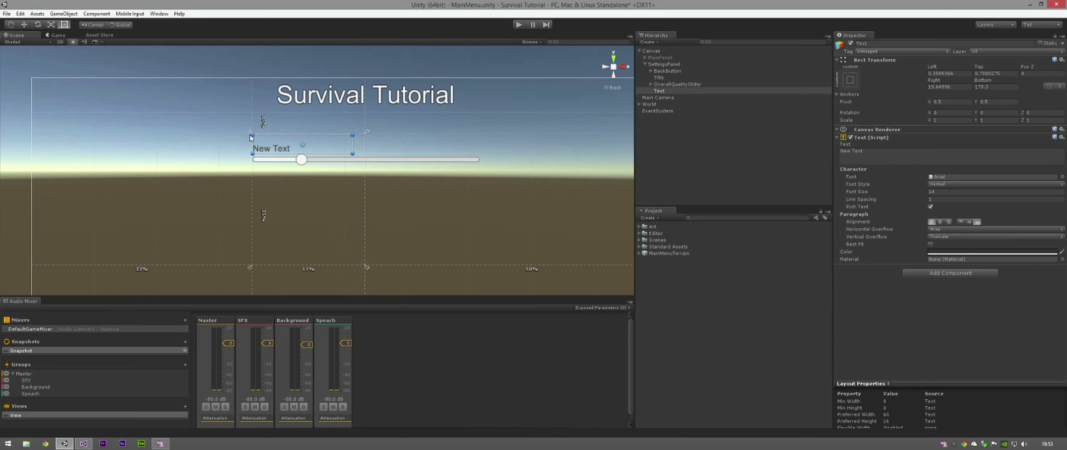
{"action": "left_click_drag", "start_coordinate": [365, 267], "coordinate": [355, 158]}
Step: Set the text to "Current Quality Level: Simple" and widen its box and anchors to span the slider's full width
{"action": "left_click", "coordinate": [895, 156]}
{"action": "type", "text": "Current"}
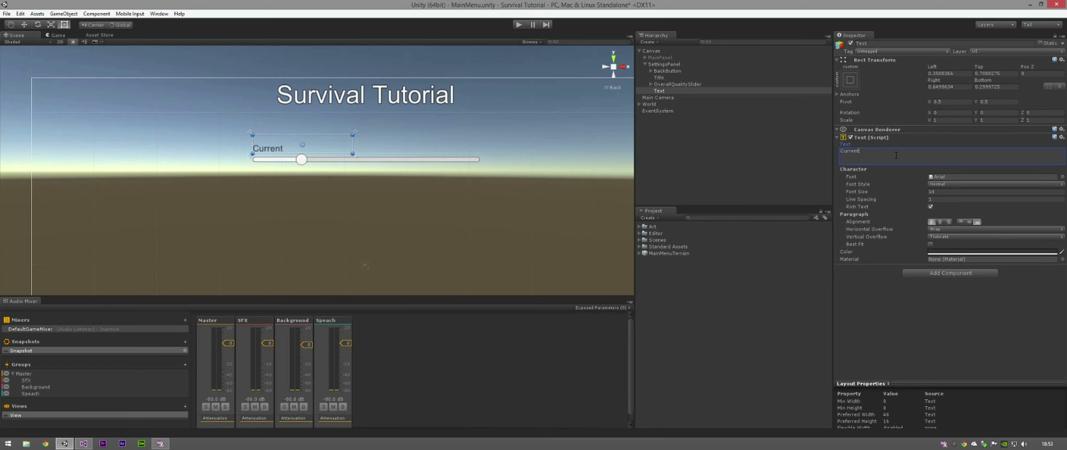
{"action": "type", "text": " Quality Level: Simple"}
{"action": "left_click_drag", "start_coordinate": [353, 142], "coordinate": [480, 141]}
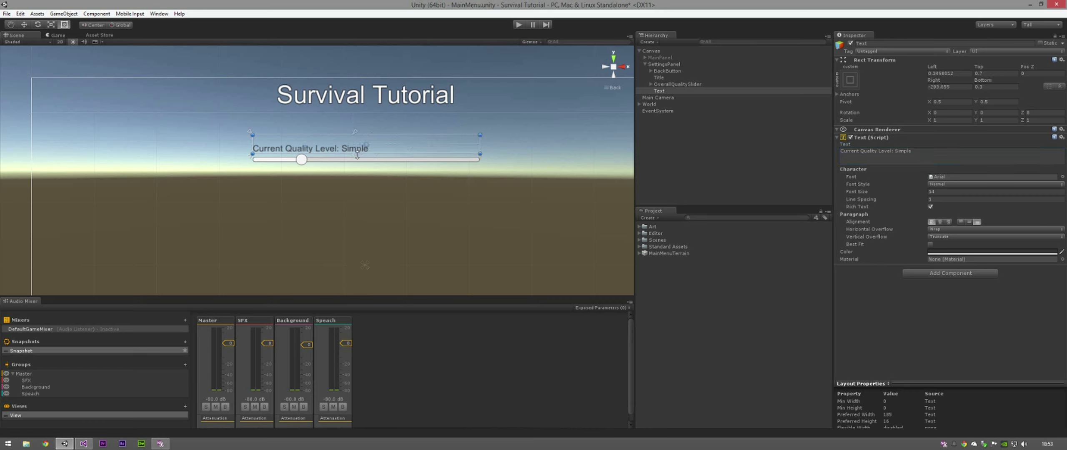
{"action": "left_click_drag", "start_coordinate": [357, 155], "coordinate": [485, 157]}
Step: Fit the anchors of OverallQualitySlider to the slider's own corners
{"action": "left_click", "coordinate": [312, 160]}
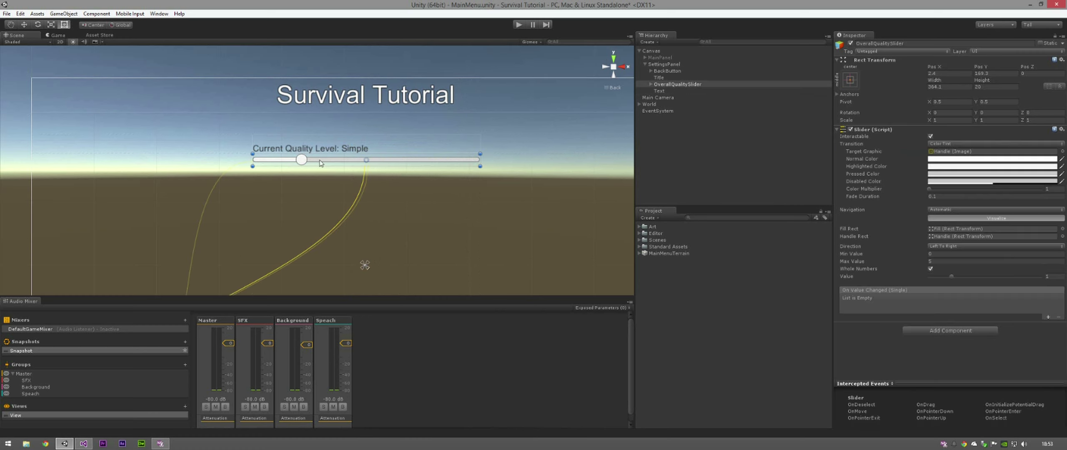
{"action": "left_click_drag", "start_coordinate": [364, 265], "coordinate": [252, 153]}
{"action": "left_click_drag", "start_coordinate": [366, 267], "coordinate": [483, 171]}
{"action": "left_click", "coordinate": [447, 207]}
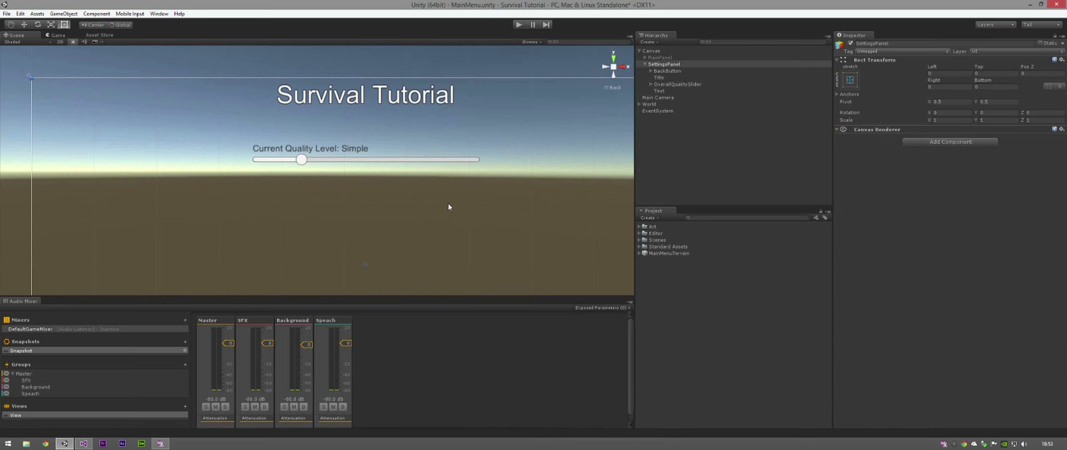
Step: Rename the quality level text object to OverallQualityText
{"action": "left_click", "coordinate": [659, 89]}
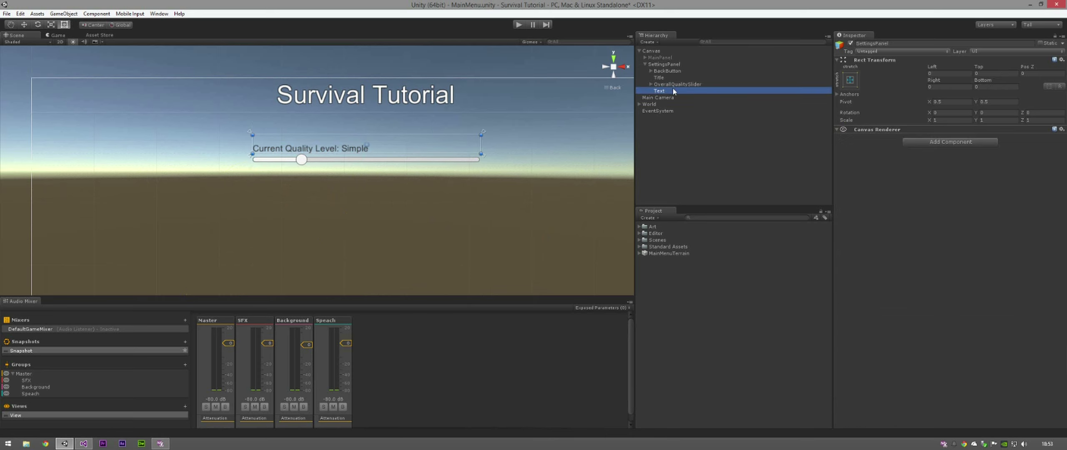
{"action": "left_click", "coordinate": [896, 43]}
{"action": "type", "text": "OverallQualityText"}
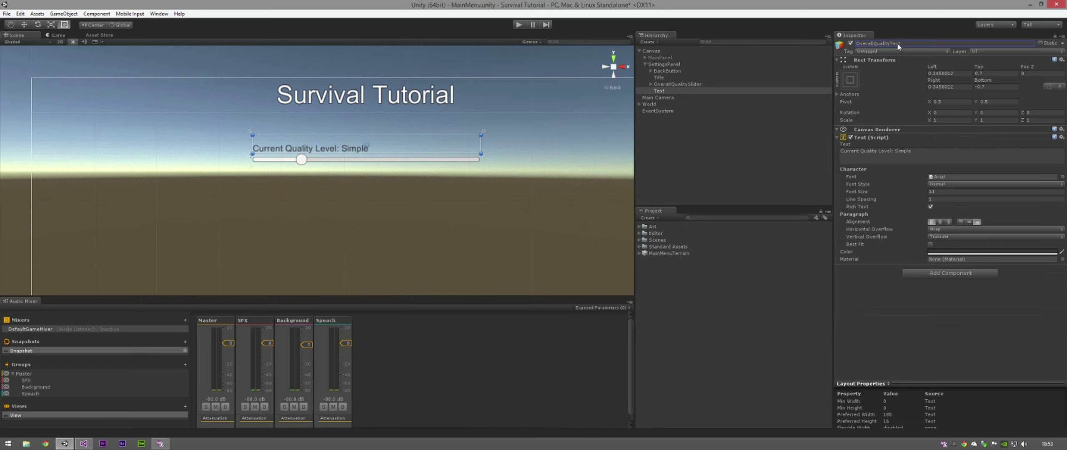
{"action": "key", "text": "Return"}
Step: Duplicate OverallQualitySlider and OverallQualityText together and move the copies straight down by about 63 units
{"action": "left_click", "coordinate": [673, 84], "text": "ctrl"}
{"action": "right_click", "coordinate": [672, 85]}
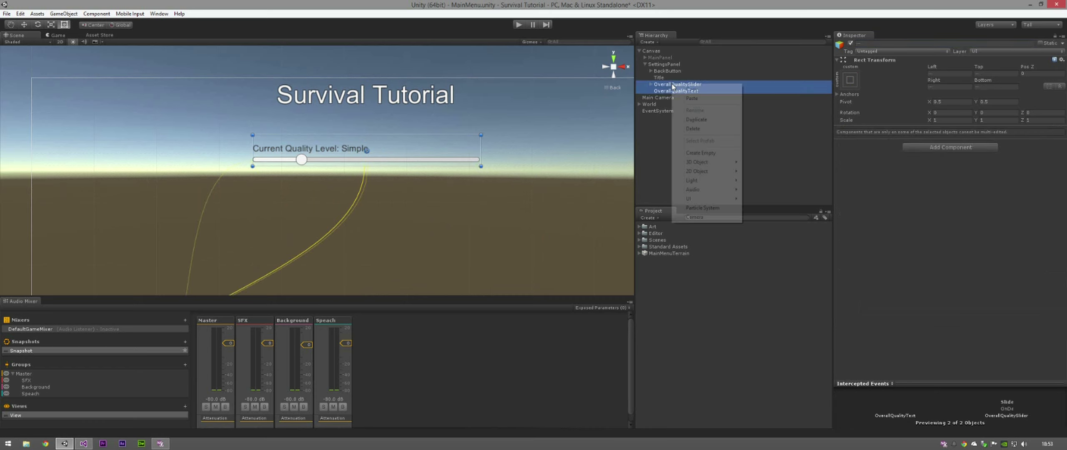
{"action": "left_click", "coordinate": [696, 119]}
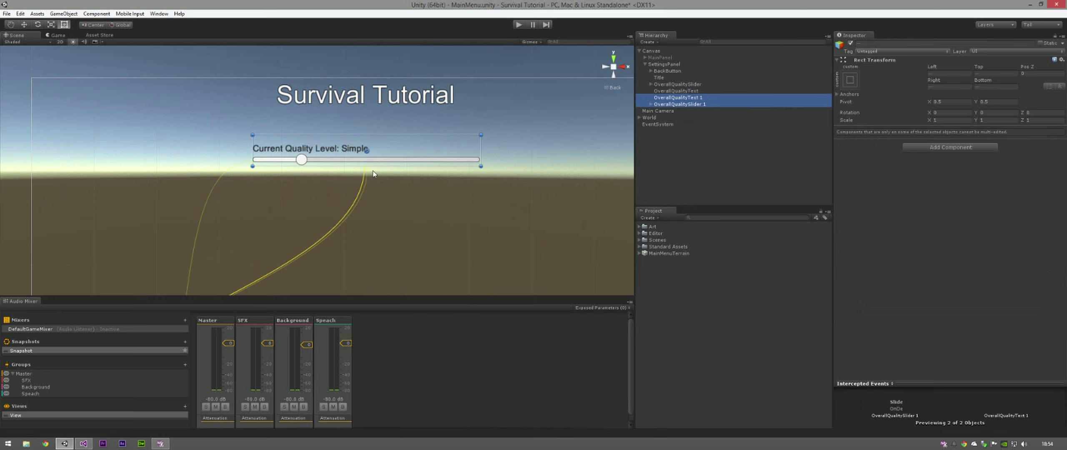
{"action": "key", "text": "w"}
{"action": "left_click_drag", "start_coordinate": [367, 130], "coordinate": [369, 159]}
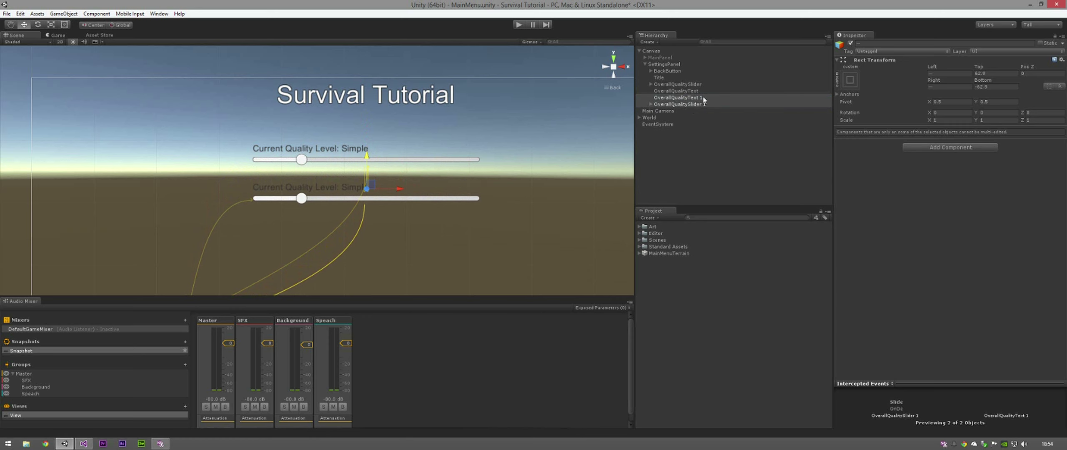
Step: Rename the duplicated quality text object to vSyncText
{"action": "left_click", "coordinate": [692, 97]}
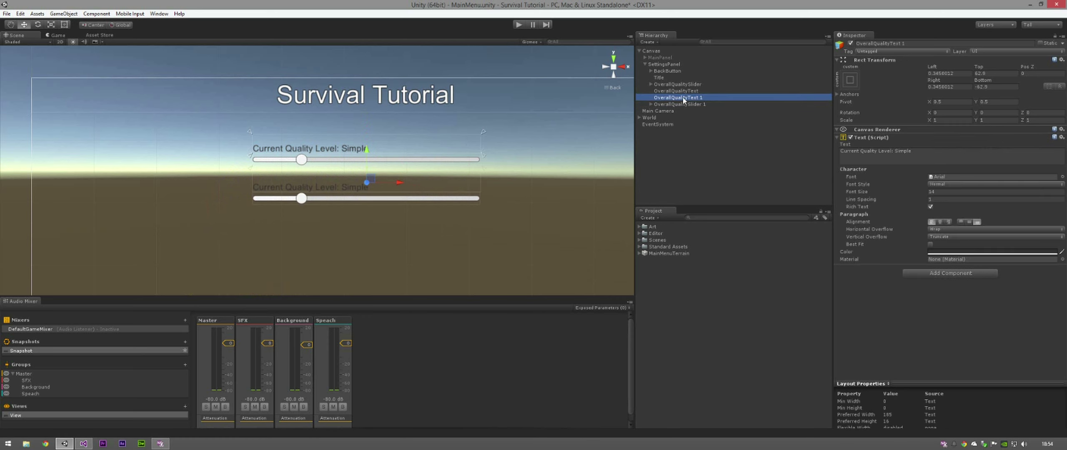
{"action": "left_click", "coordinate": [687, 85]}
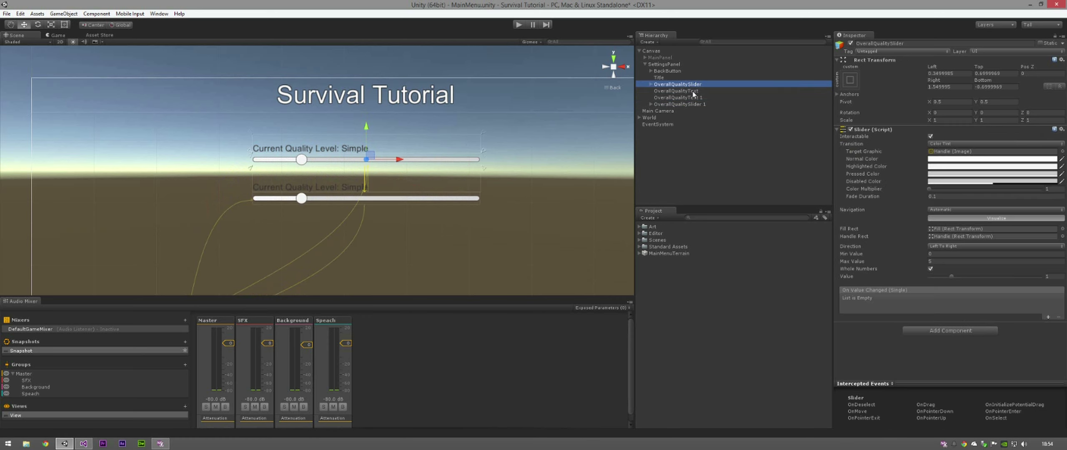
{"action": "left_click", "coordinate": [329, 185]}
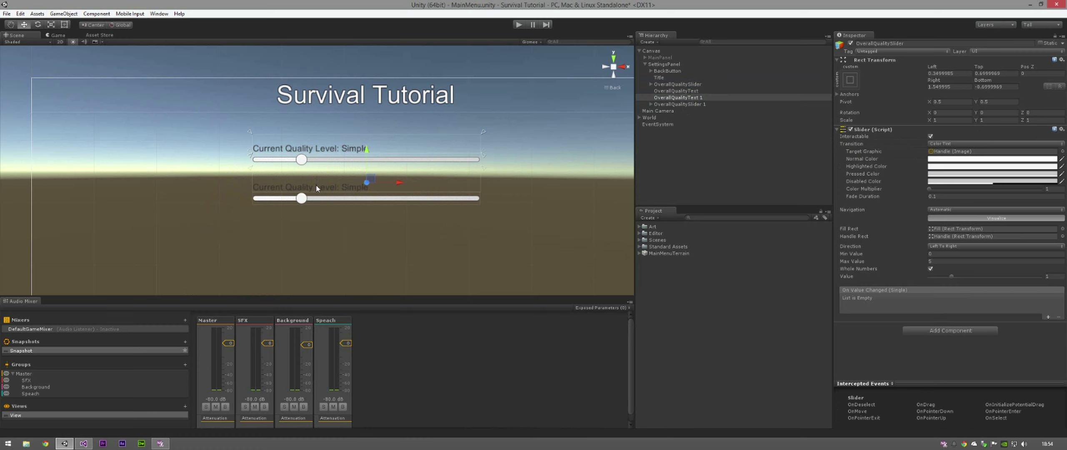
{"action": "key", "text": "r"}
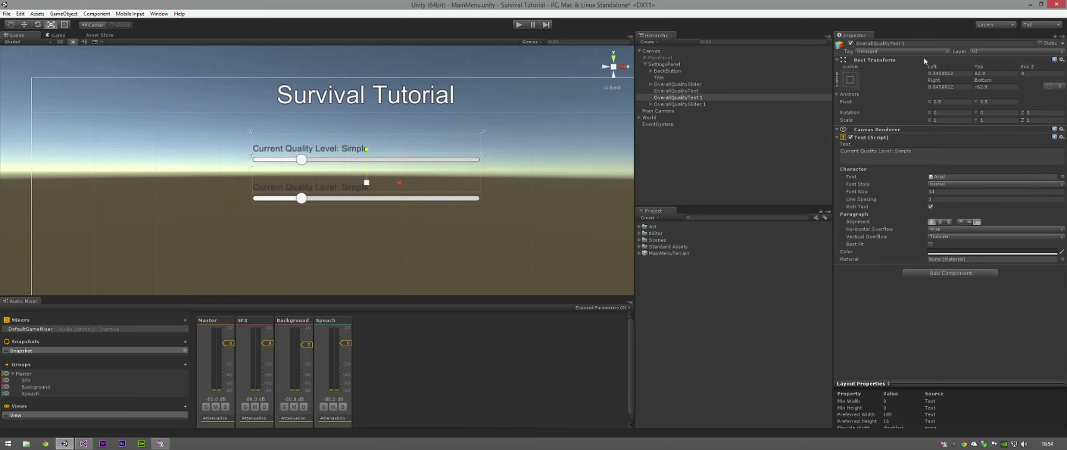
{"action": "key", "text": "t"}
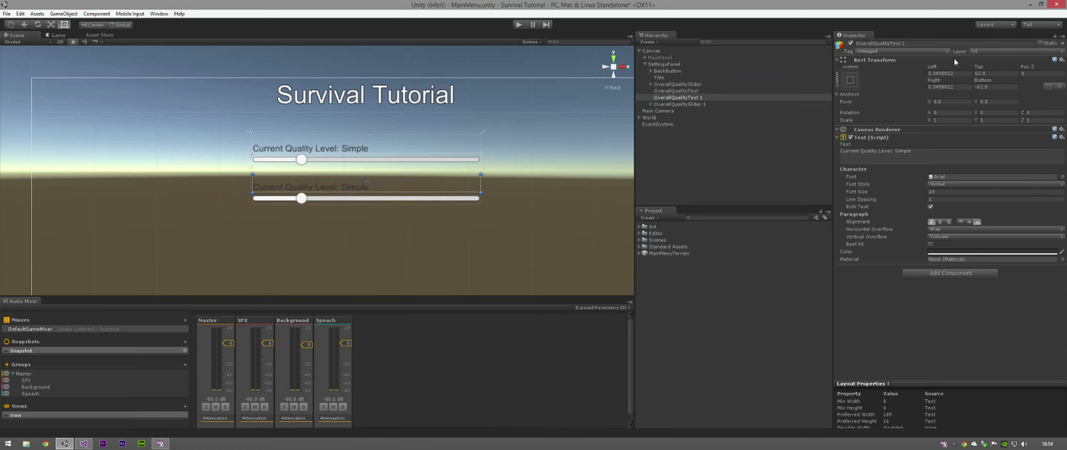
{"action": "left_click", "coordinate": [921, 44]}
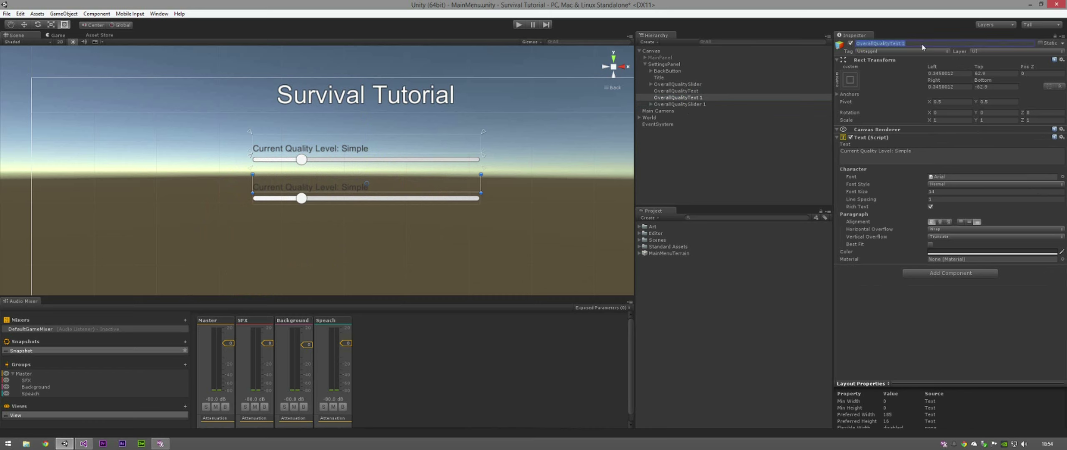
{"action": "type", "text": "vSyncText"}
{"action": "key", "text": "Return"}
Step: Rename the duplicated slider to vSyncSlider and set its maximum value to 3
{"action": "left_click", "coordinate": [704, 104]}
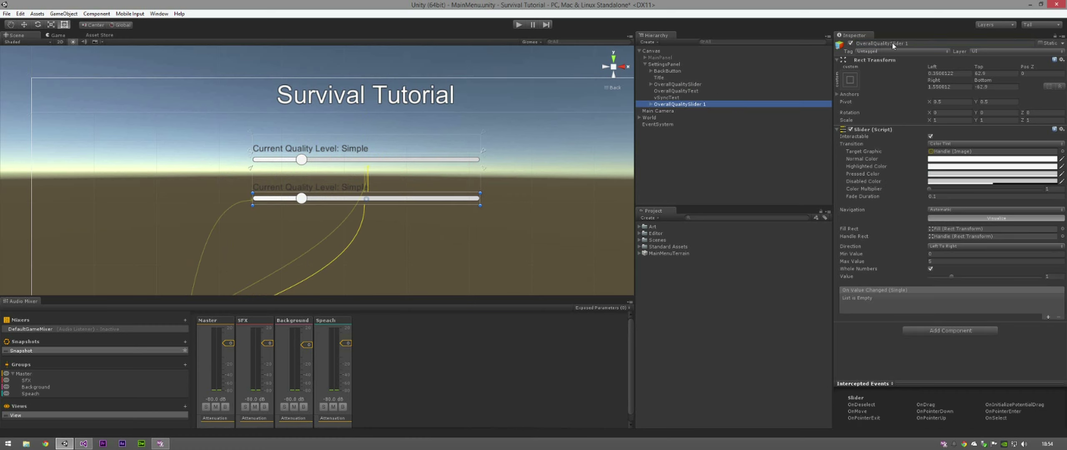
{"action": "type", "text": "vSyncSlider"}
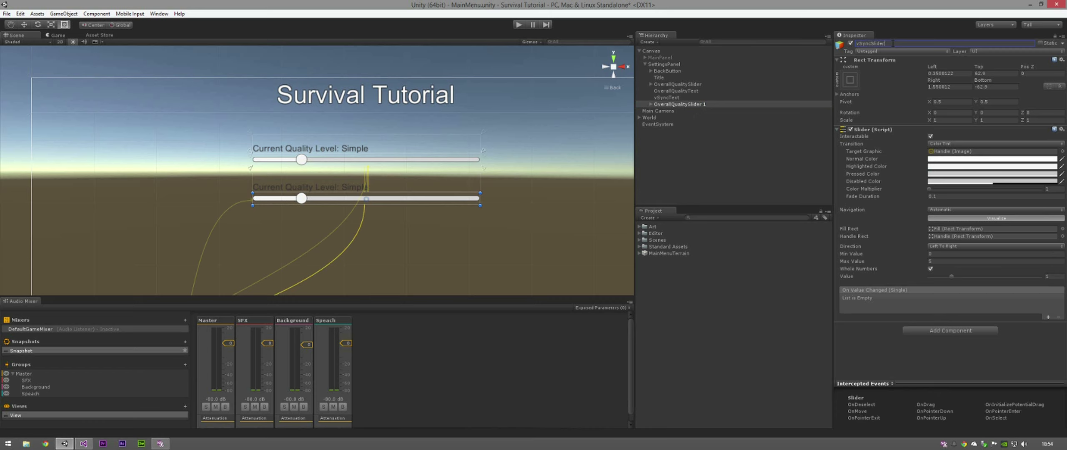
{"action": "key", "text": "Return"}
{"action": "left_click", "coordinate": [948, 262]}
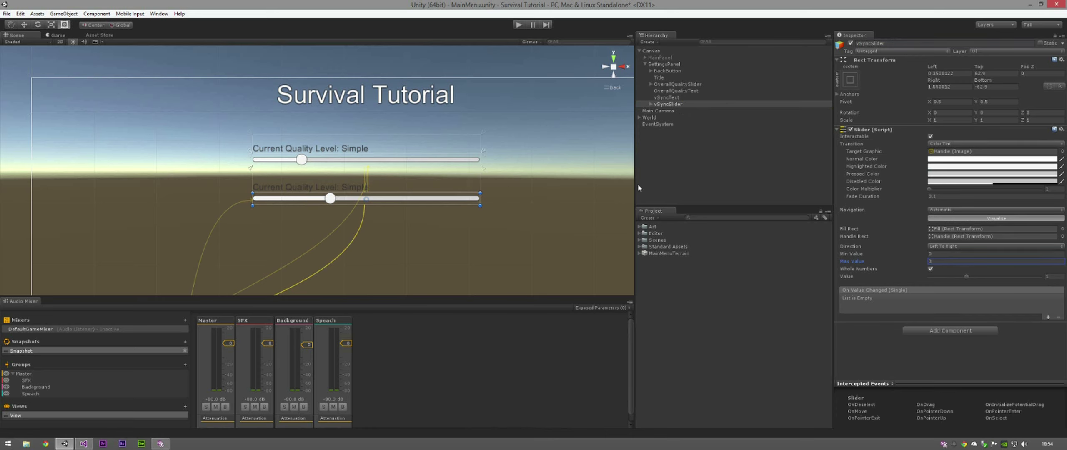
Step: Change the text of vSyncText to "vSync: OFF" and bring its anchors down to its box corners
{"action": "left_click", "coordinate": [666, 98]}
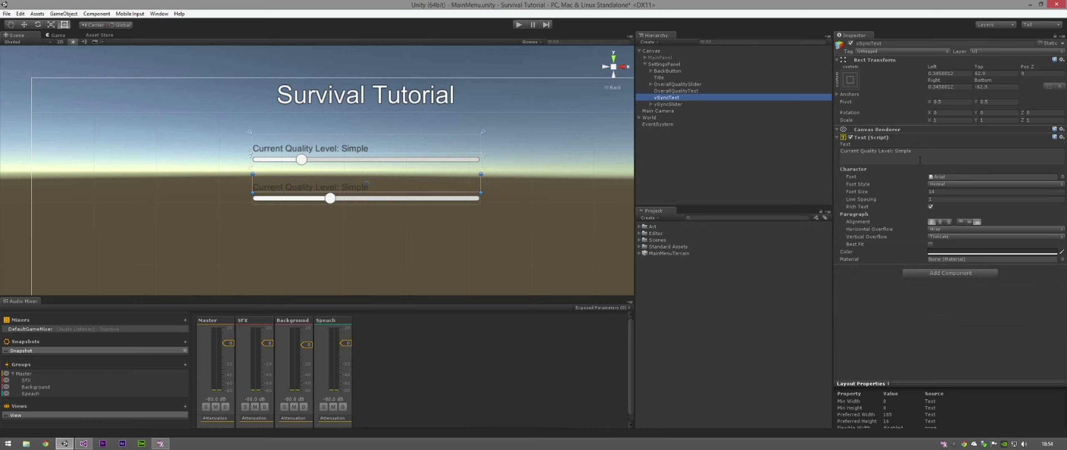
{"action": "left_click", "coordinate": [934, 149]}
{"action": "key", "text": "ctrl+a"}
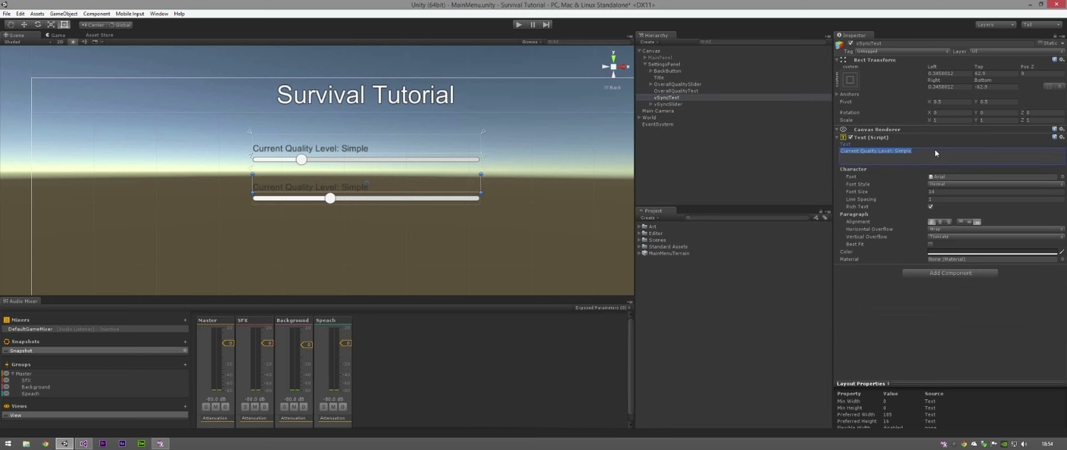
{"action": "type", "text": "vSync: OFF"}
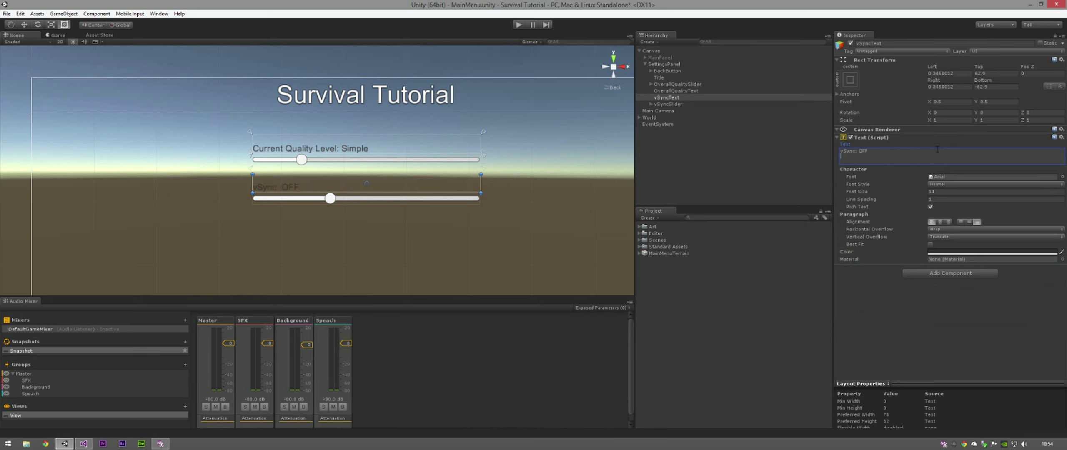
{"action": "left_click_drag", "start_coordinate": [252, 174], "coordinate": [250, 194]}
{"action": "left_click_drag", "start_coordinate": [484, 133], "coordinate": [483, 211]}
Step: Fit the anchors of vSyncSlider to the slider's own corners
{"action": "left_click", "coordinate": [450, 204]}
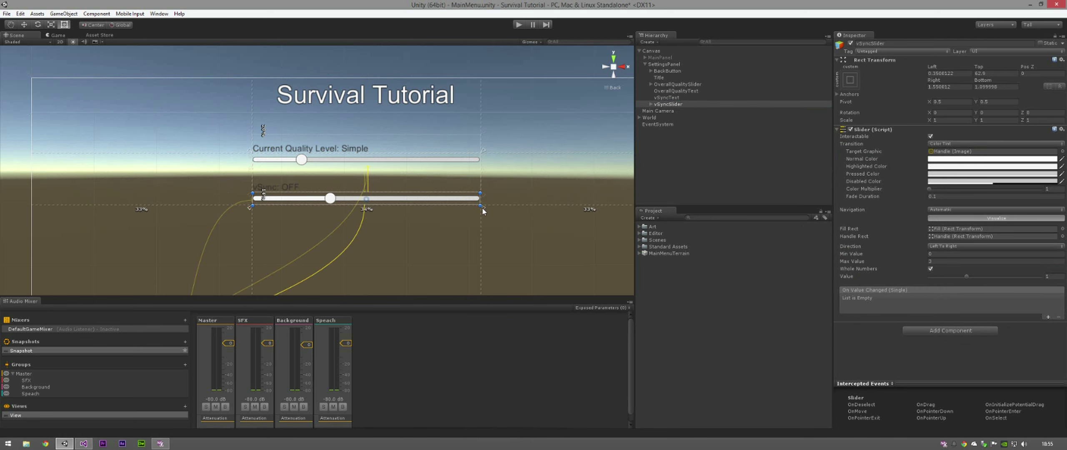
{"action": "left_click", "coordinate": [483, 173]}
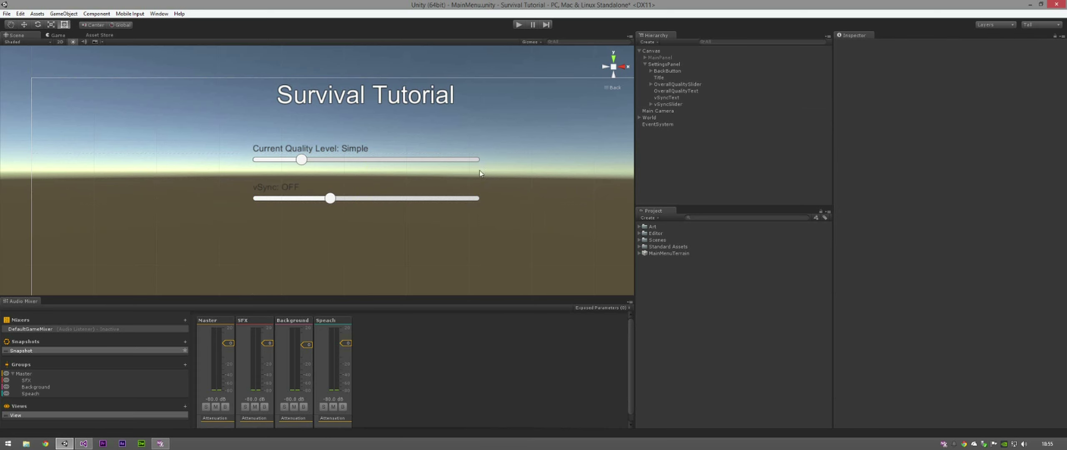
{"action": "left_click", "coordinate": [470, 198]}
{"action": "left_click_drag", "start_coordinate": [482, 151], "coordinate": [482, 191]}
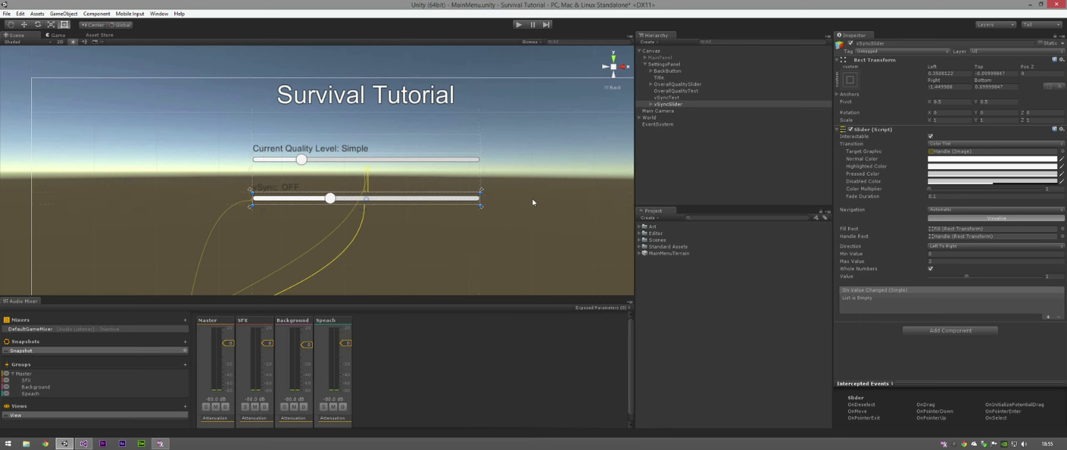
{"action": "left_click", "coordinate": [543, 202]}
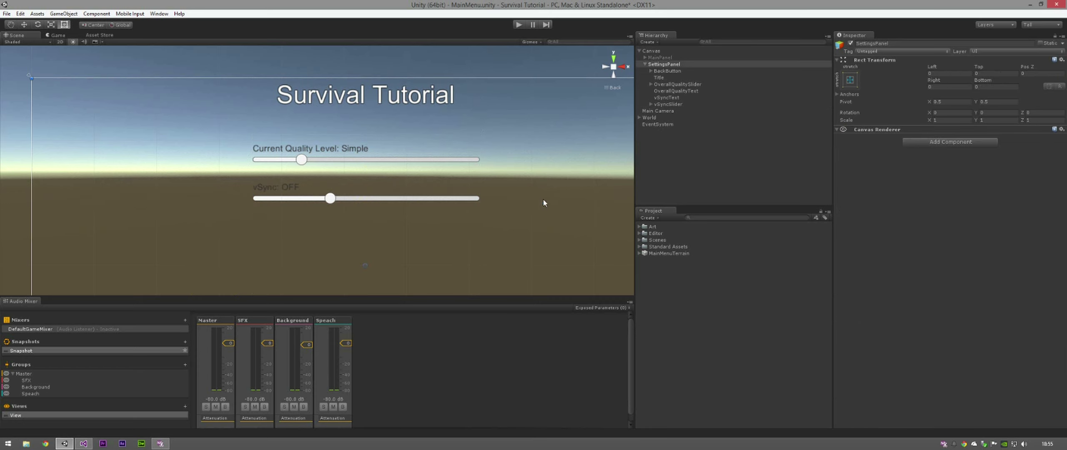
Step: Duplicate vSyncText and vSyncSlider together and move the copies straight down by about 53 units
{"action": "left_click", "coordinate": [387, 200]}
{"action": "scroll", "coordinate": [450, 233], "scroll_direction": "up", "scroll_amount": 1}
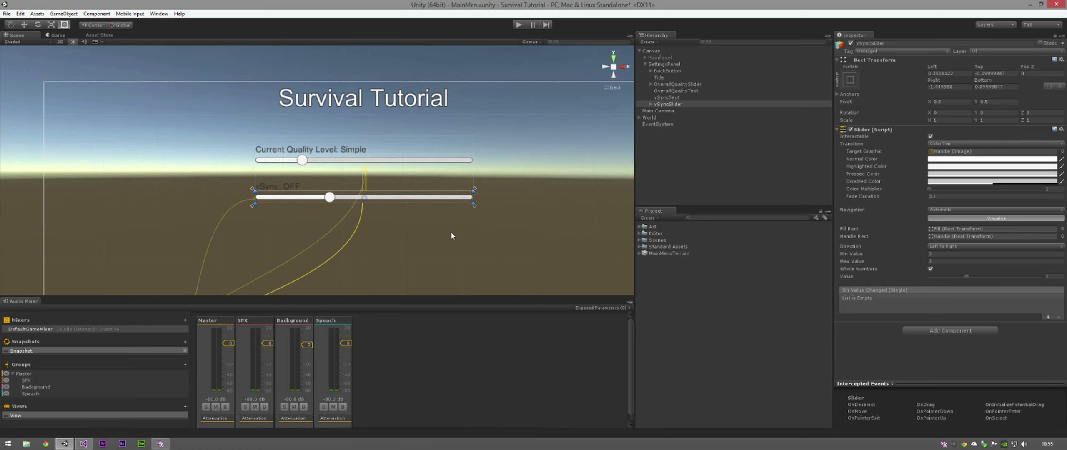
{"action": "scroll", "coordinate": [450, 231], "scroll_direction": "up", "scroll_amount": 1}
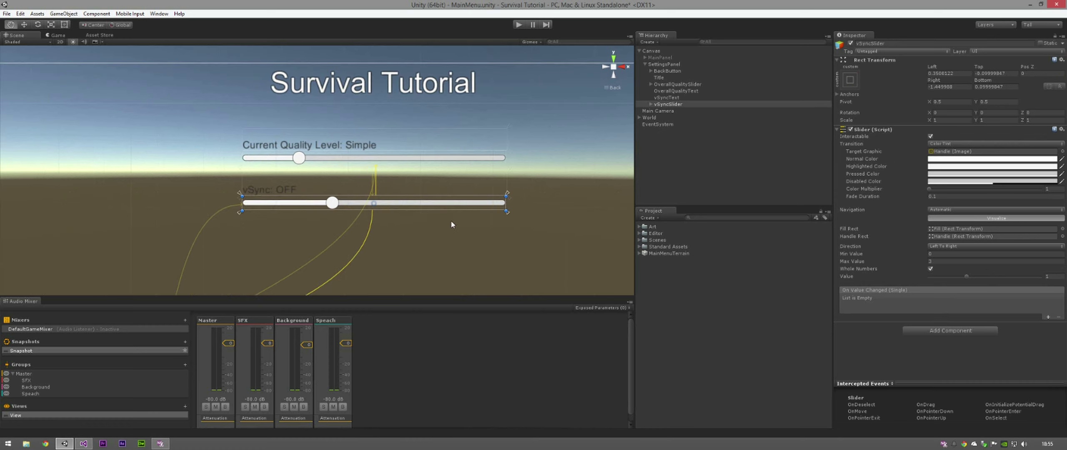
{"action": "middle_click_drag", "start_coordinate": [458, 232], "coordinate": [468, 225]}
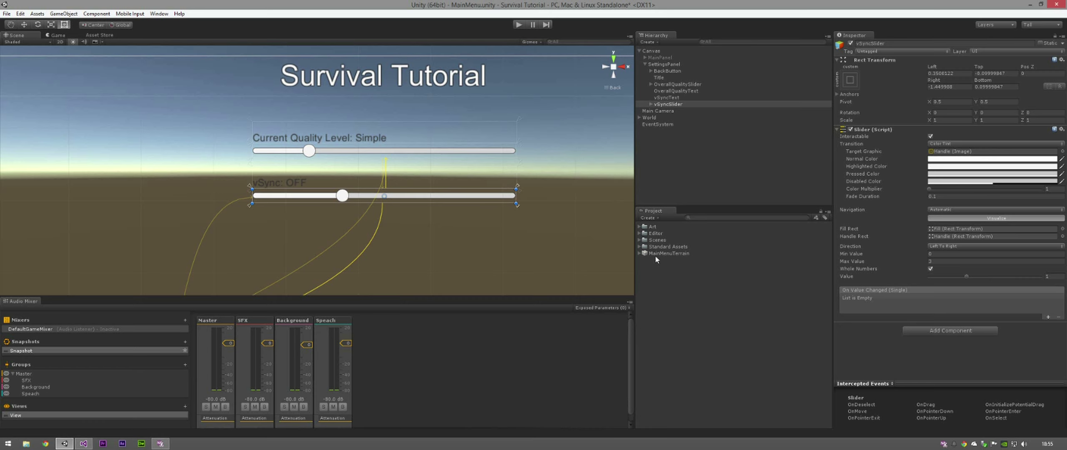
{"action": "right_click", "coordinate": [665, 105]}
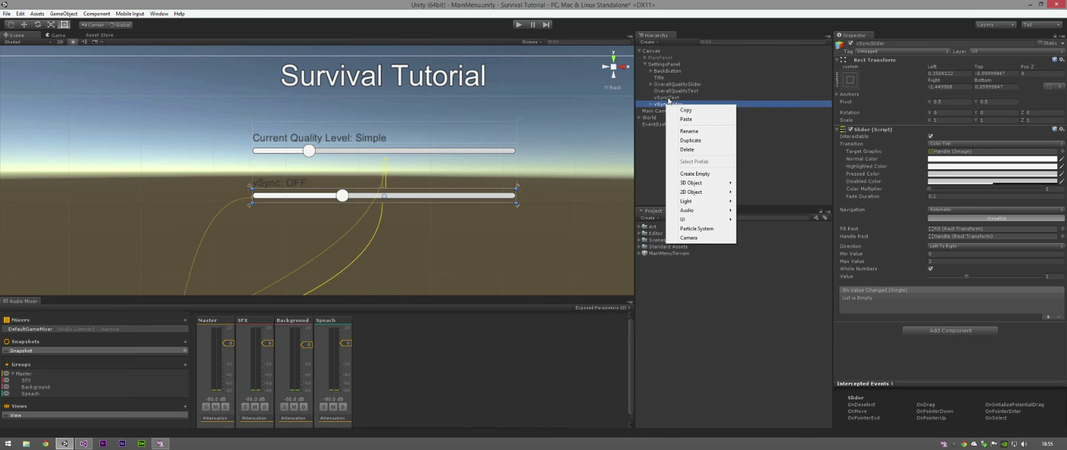
{"action": "left_click", "coordinate": [668, 99]}
{"action": "left_click", "coordinate": [671, 105], "text": "ctrl"}
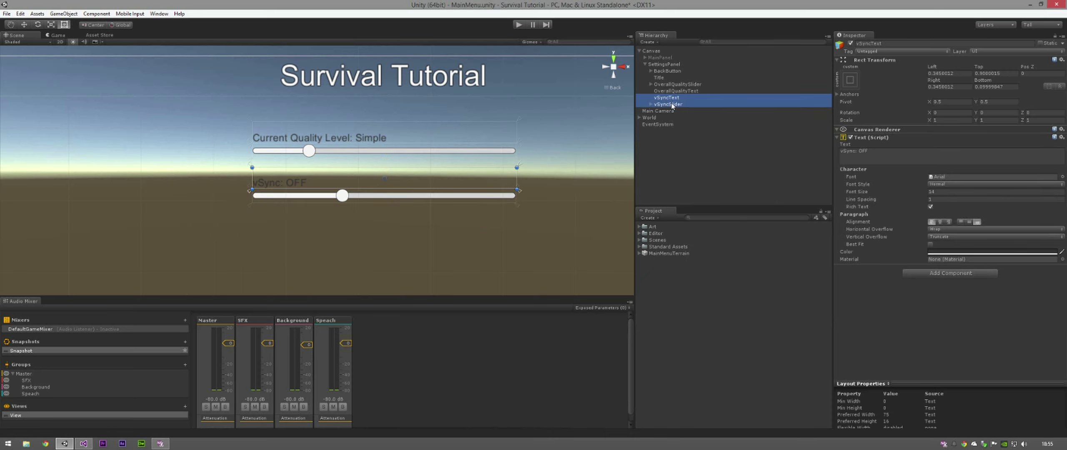
{"action": "right_click", "coordinate": [671, 104]}
{"action": "left_click", "coordinate": [694, 139]}
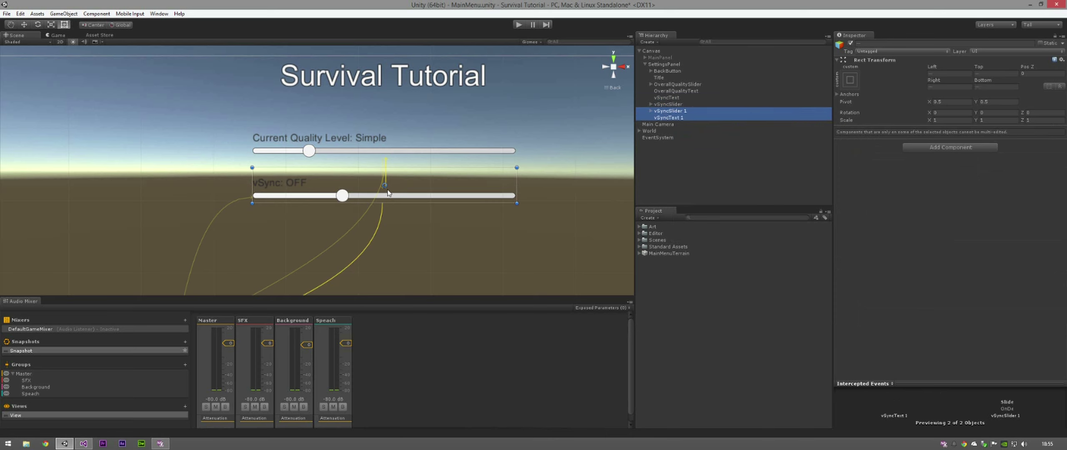
{"action": "key", "text": "w"}
{"action": "left_click_drag", "start_coordinate": [386, 154], "coordinate": [386, 192]}
{"action": "left_click", "coordinate": [273, 220]}
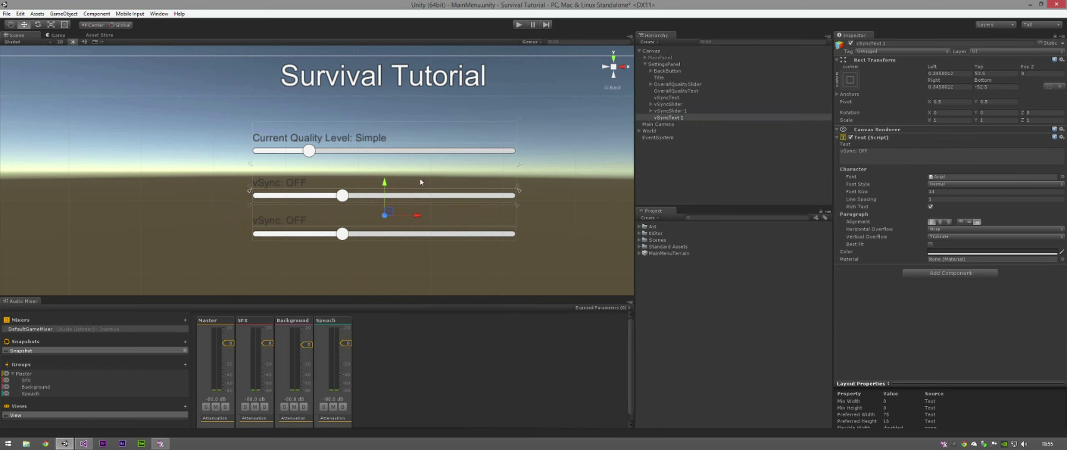
{"action": "left_click", "coordinate": [507, 195]}
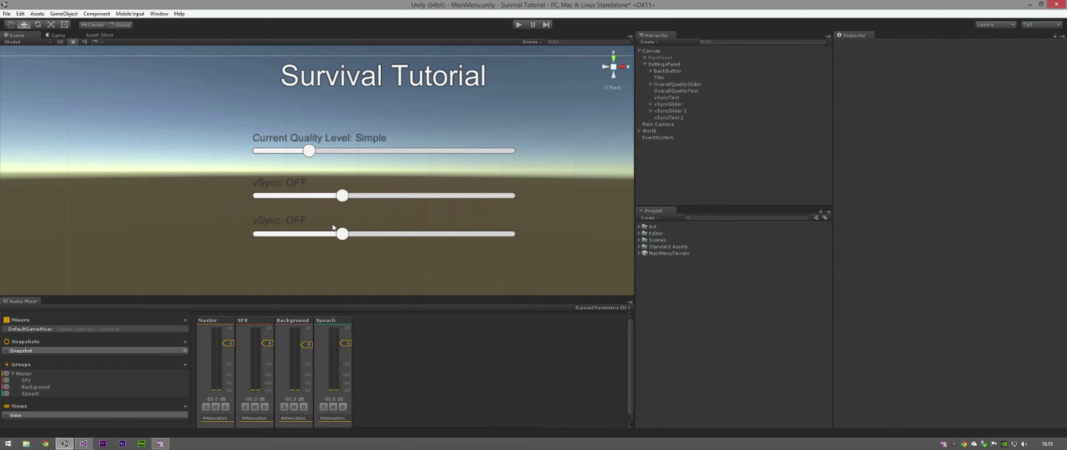
Step: Bring the anchors of the duplicated vSyncText 1 down to the corners of its own text box
{"action": "left_click", "coordinate": [381, 208]}
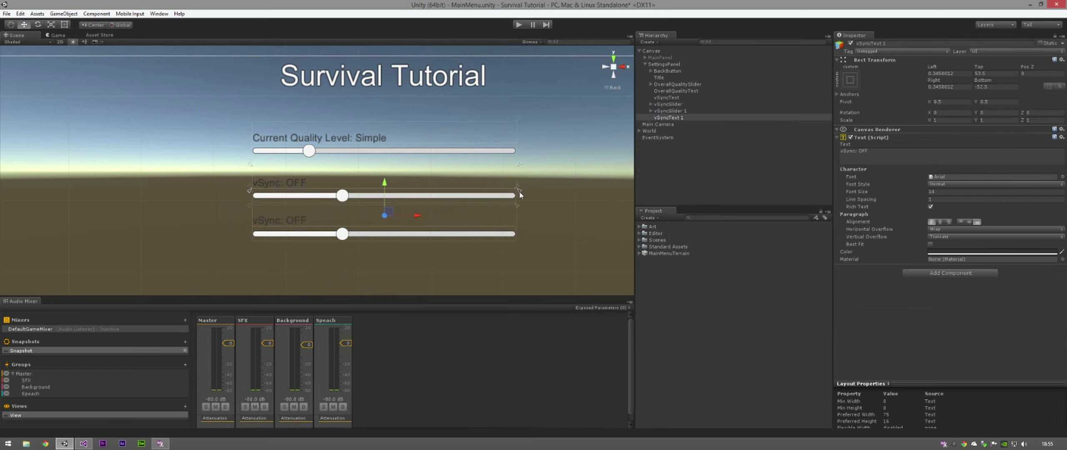
{"action": "left_click_drag", "start_coordinate": [517, 222], "coordinate": [518, 228]}
{"action": "left_click_drag", "start_coordinate": [520, 165], "coordinate": [520, 206]}
Step: Change the text of vSyncText 1 to "Anti-Aliasing: x8" and preview the panel in the Game view
{"action": "left_click", "coordinate": [916, 163]}
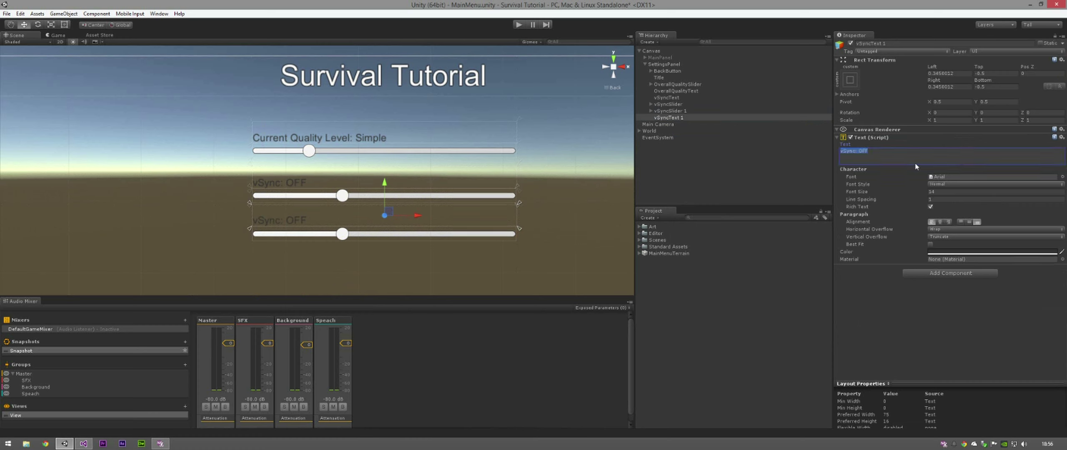
{"action": "type", "text": "Anti-Alliasing: OFF"}
{"action": "key", "text": "BackSpace"}
{"action": "type", "text": "x8"}
{"action": "left_click", "coordinate": [493, 236]}
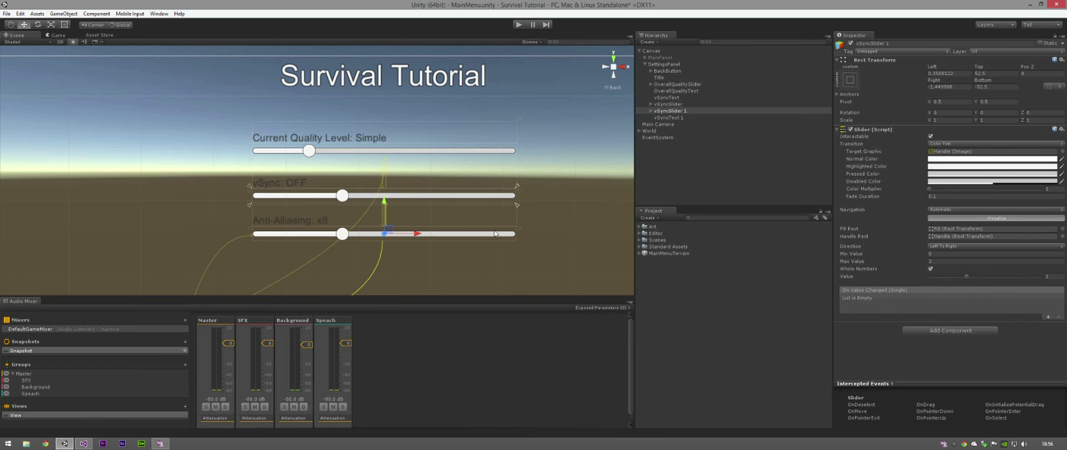
{"action": "scroll", "coordinate": [504, 217], "scroll_direction": "down", "scroll_amount": 3}
{"action": "left_click", "coordinate": [56, 35]}
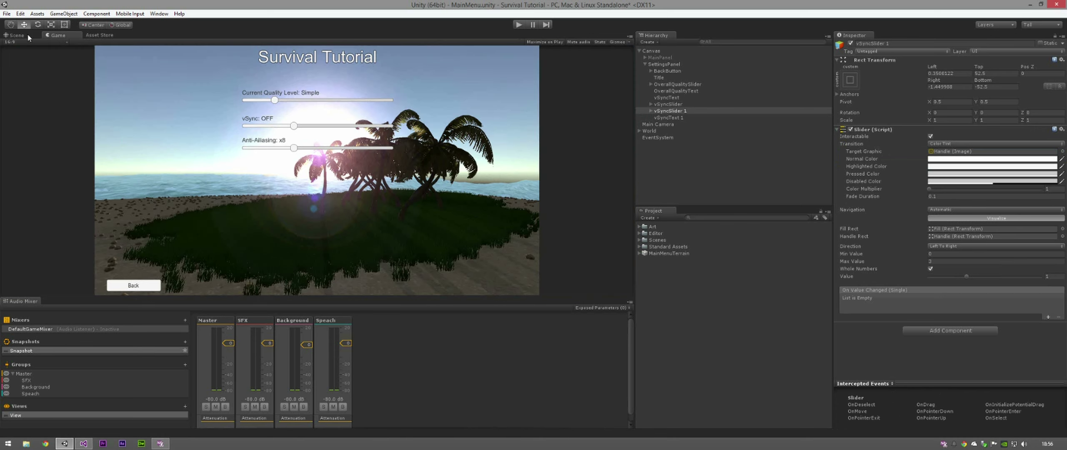
{"action": "left_click", "coordinate": [23, 36]}
Step: Change the panel's Title text to "Settings" and check how it looks in the Game view
{"action": "left_click", "coordinate": [659, 78]}
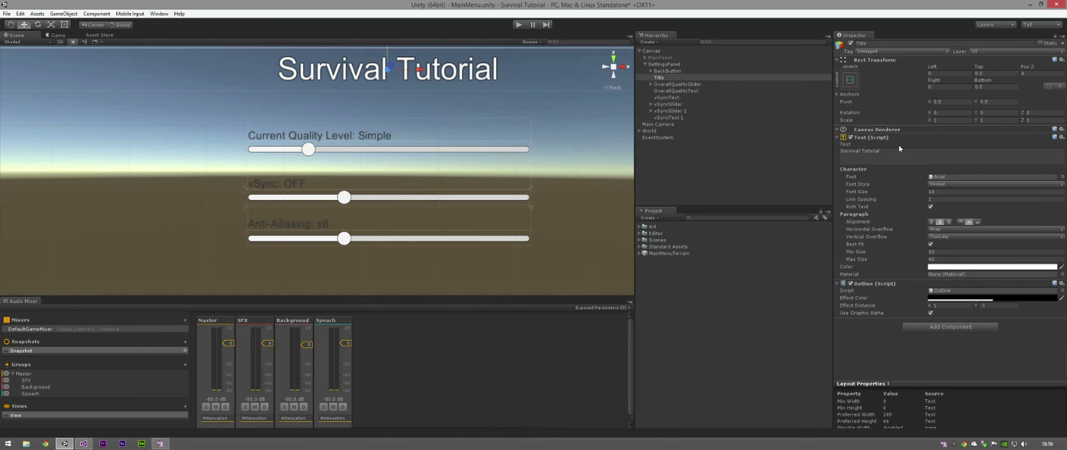
{"action": "left_click", "coordinate": [900, 156]}
{"action": "type", "text": "Sett"}
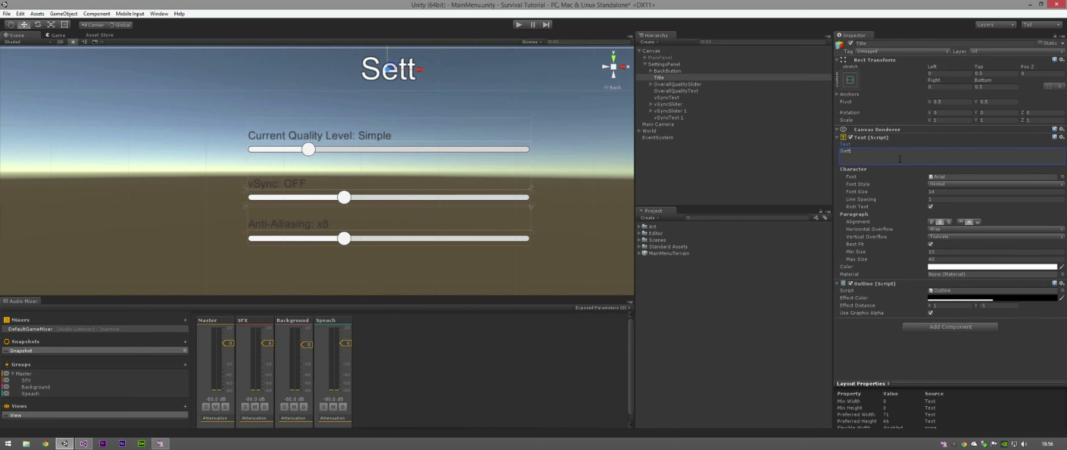
{"action": "type", "text": "ings"}
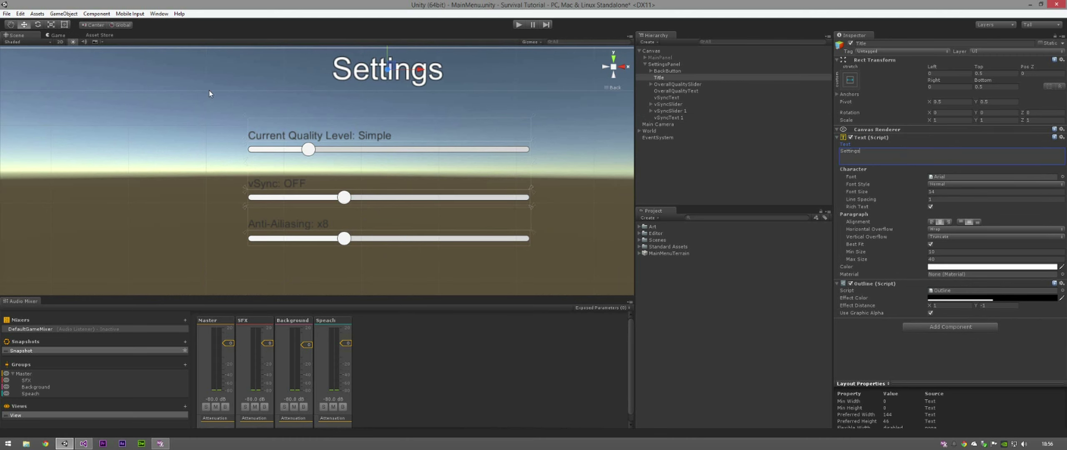
{"action": "left_click", "coordinate": [72, 37]}
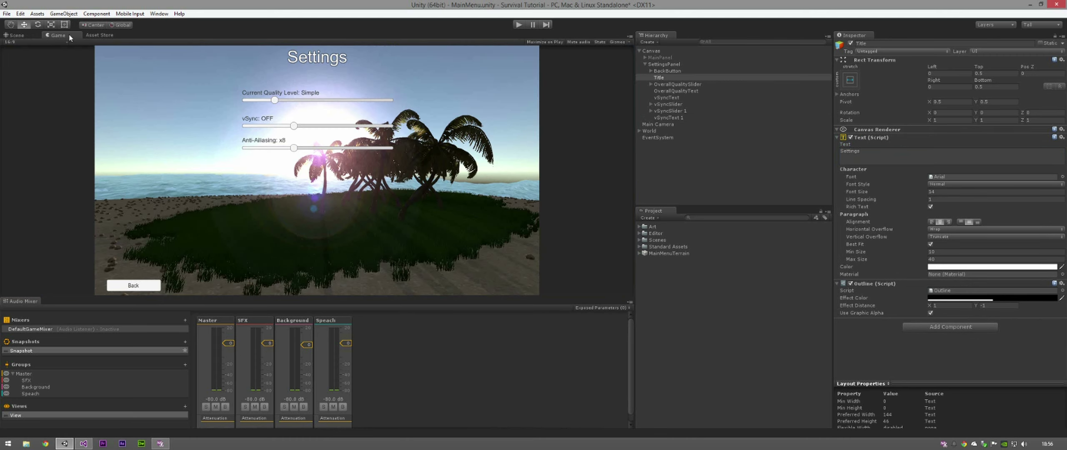
{"action": "left_click", "coordinate": [11, 37]}
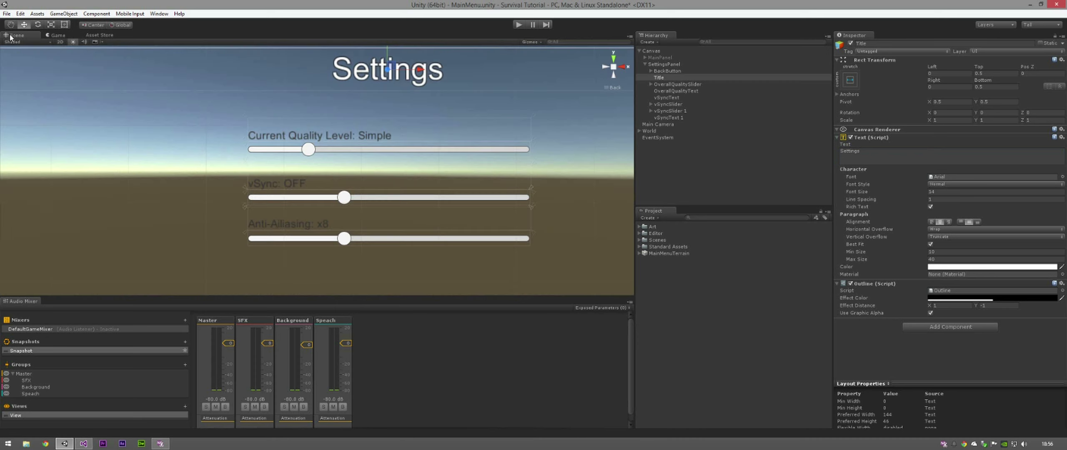
{"action": "left_click", "coordinate": [53, 36]}
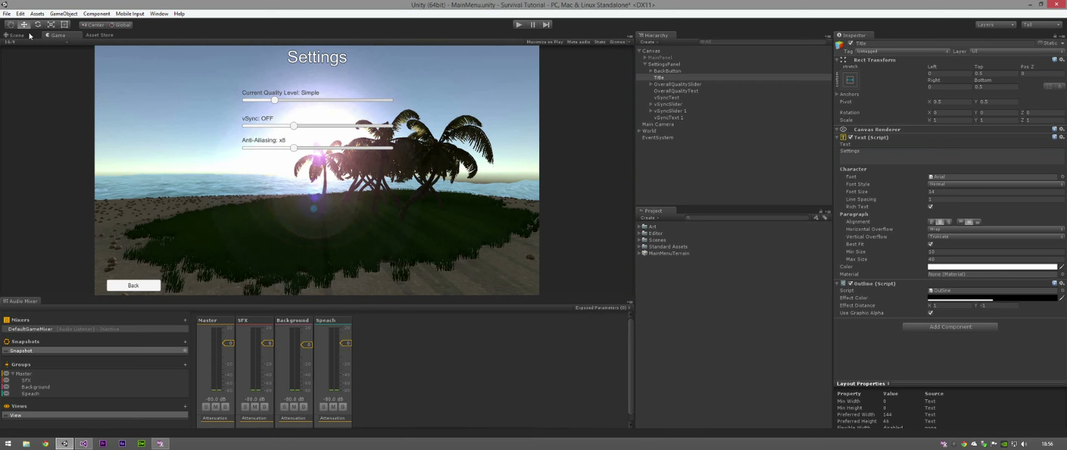
{"action": "left_click", "coordinate": [28, 33]}
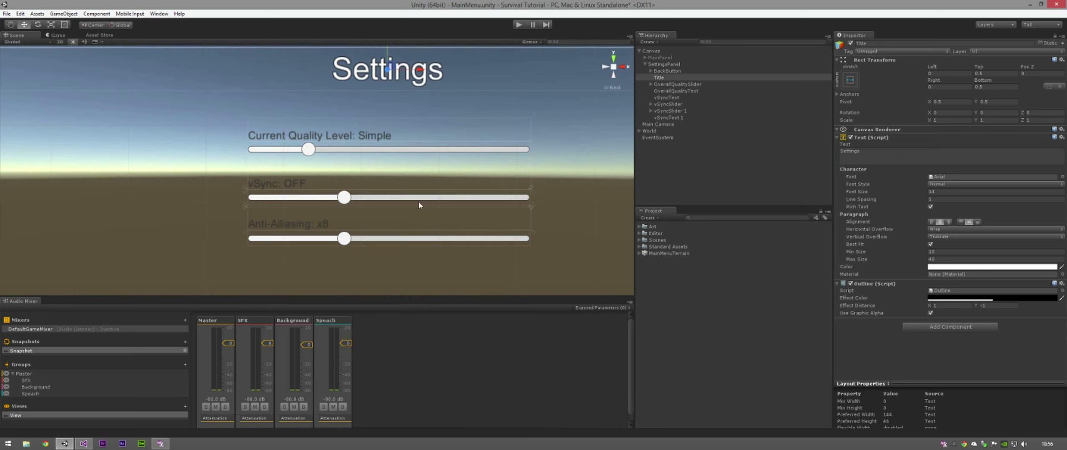
Step: Add a UI Toggle as a child of SettingsPanel
{"action": "right_click", "coordinate": [664, 65]}
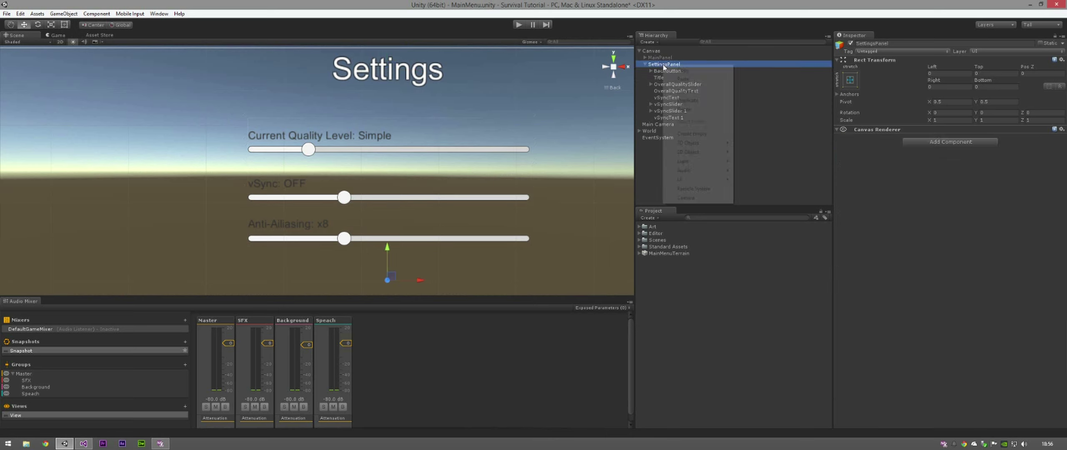
{"action": "mouse_move", "coordinate": [723, 184]}
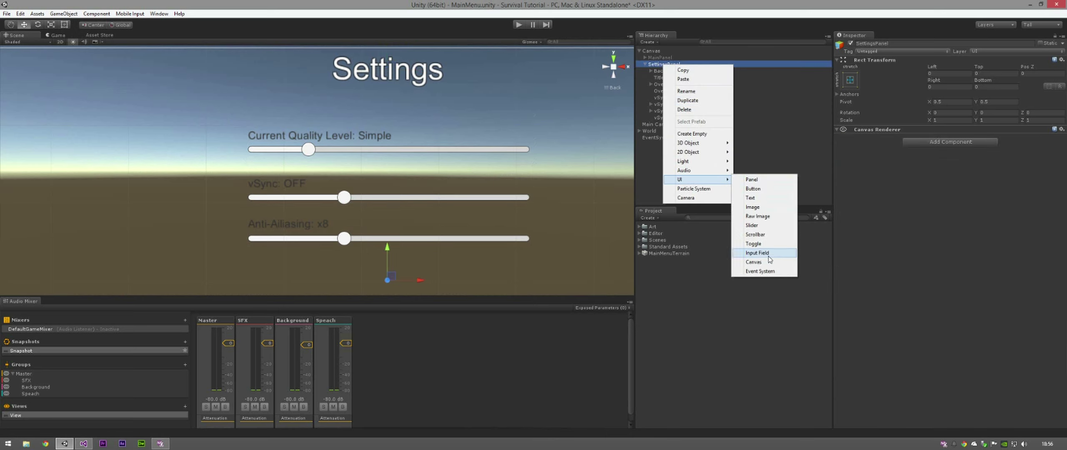
{"action": "left_click", "coordinate": [752, 244]}
{"action": "scroll", "coordinate": [485, 249], "scroll_direction": "down", "scroll_amount": 1}
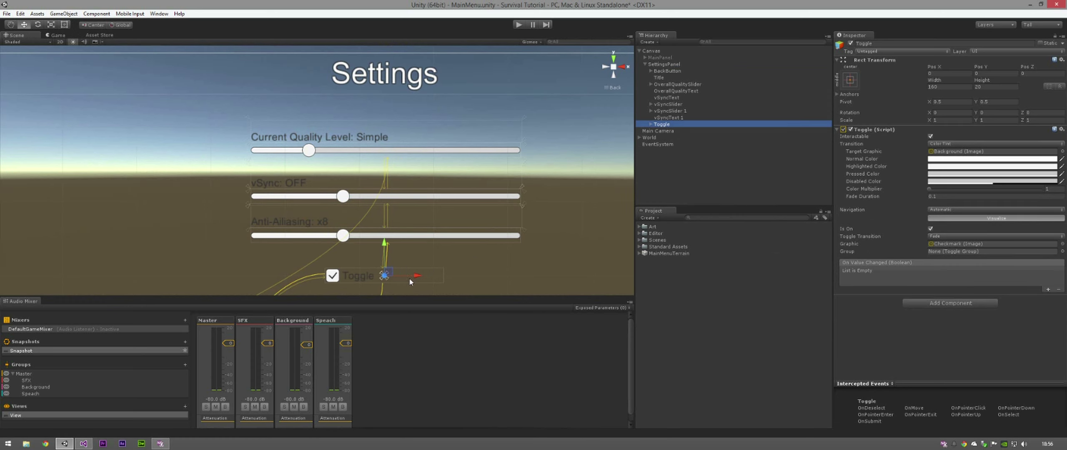
Step: Move the toggle below the Anti-Aliasing slider so its checkbox lines up with the sliders' left ends
{"action": "left_click_drag", "start_coordinate": [412, 276], "coordinate": [342, 278]}
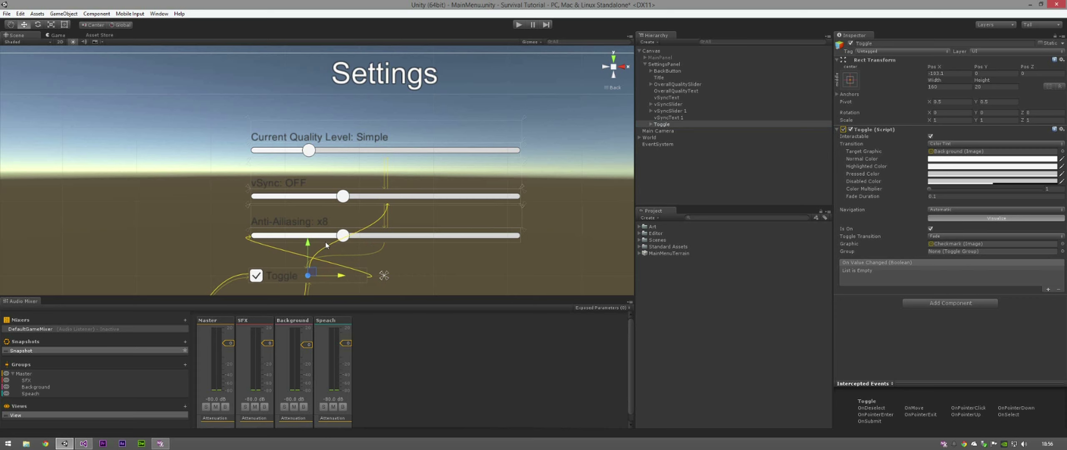
{"action": "left_click", "coordinate": [291, 265]}
{"action": "left_click", "coordinate": [257, 275]}
{"action": "left_click_drag", "start_coordinate": [315, 271], "coordinate": [318, 248]}
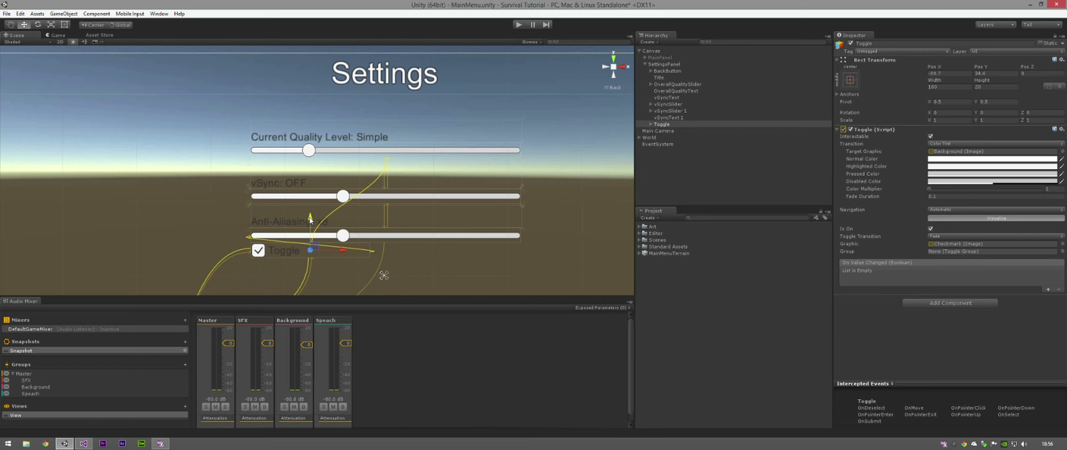
{"action": "left_click_drag", "start_coordinate": [346, 252], "coordinate": [345, 254]}
{"action": "left_click_drag", "start_coordinate": [309, 217], "coordinate": [309, 244]}
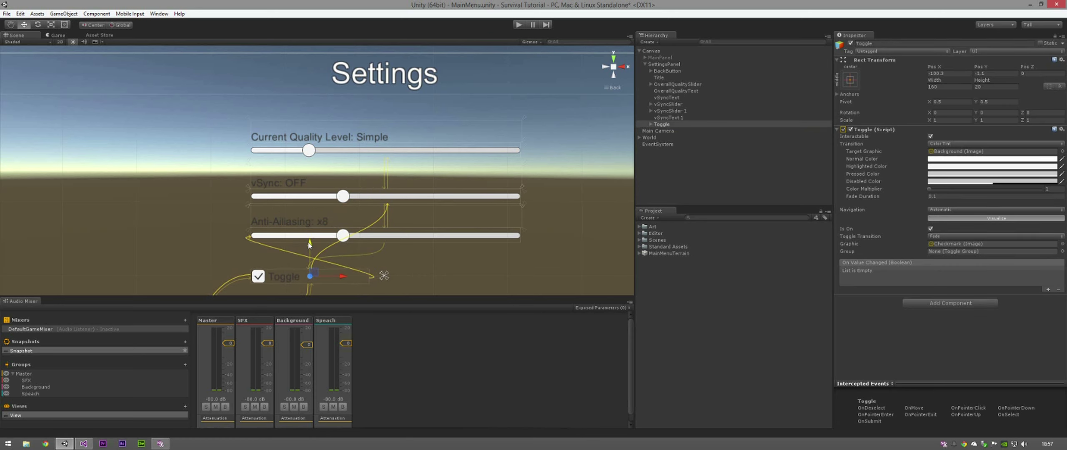
Step: Rename the toggle to anisotropicFiltering and copy the new name
{"action": "left_click", "coordinate": [652, 125]}
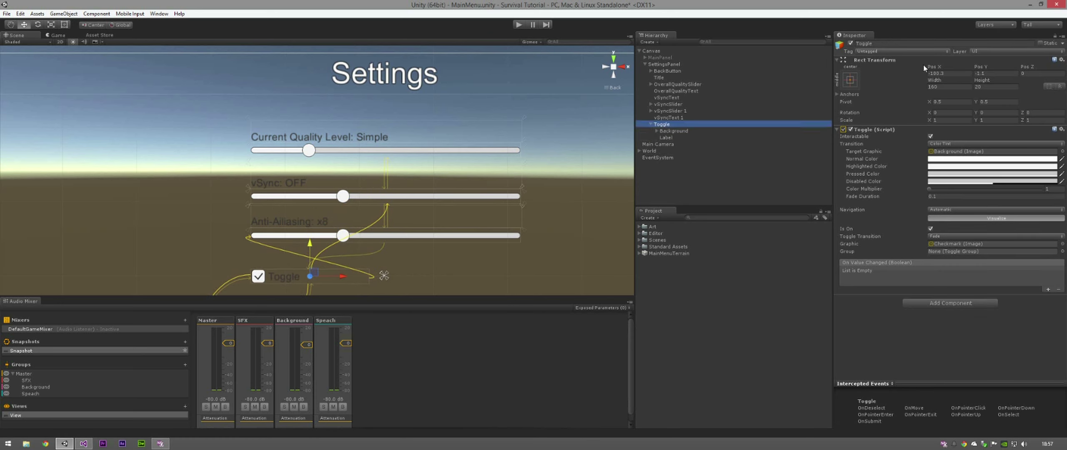
{"action": "left_click", "coordinate": [926, 45]}
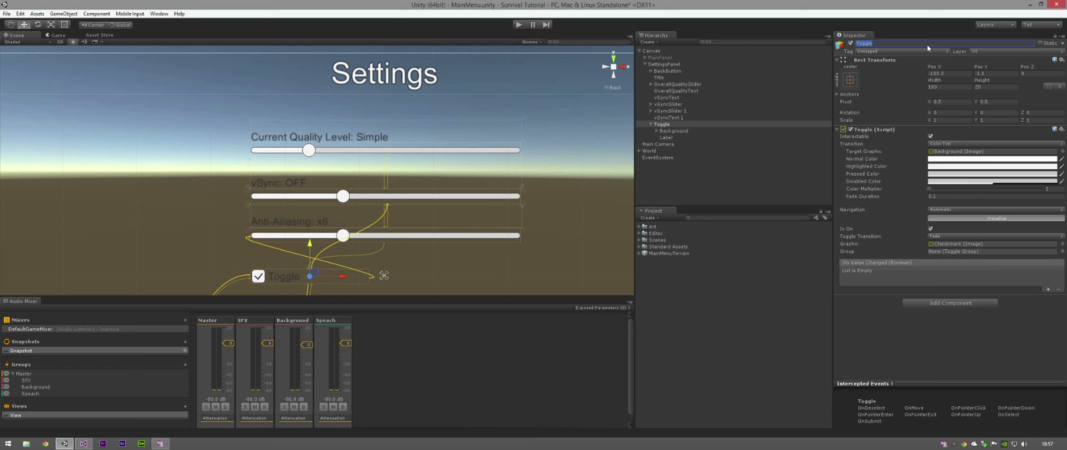
{"action": "type", "text": "Na"}
{"action": "type", "text": "isotropicFiltering"}
{"action": "left_click", "coordinate": [909, 44]}
{"action": "key", "text": "ctrl+c"}
Step: Change the text of the toggle's Label to "Anisotropic Filtering"
{"action": "left_click", "coordinate": [667, 137]}
{"action": "left_click", "coordinate": [914, 153]}
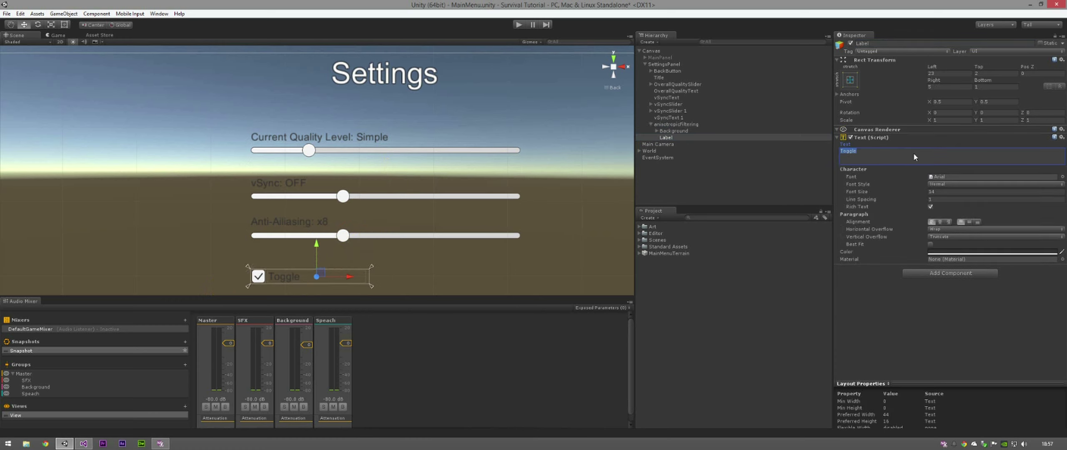
{"action": "key", "text": "ctrl+v"}
{"action": "type", "text": "A"}
{"action": "key", "text": "Right"}
{"action": "left_click", "coordinate": [728, 196]}
Step: Examine the properties of the anisotropicFiltering toggle, its label, and the duplicated anti-aliasing text and slider
{"action": "left_click", "coordinate": [370, 271]}
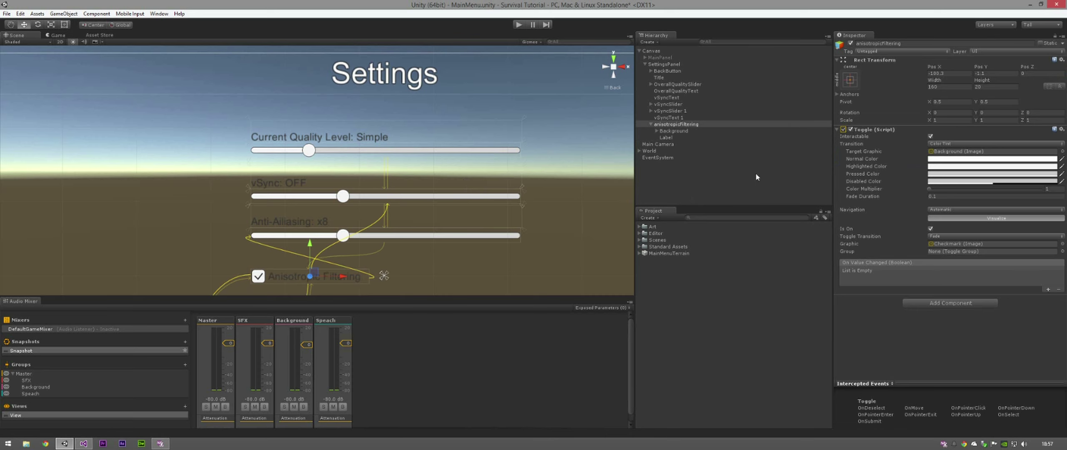
{"action": "left_click", "coordinate": [673, 130]}
{"action": "left_click", "coordinate": [665, 137]}
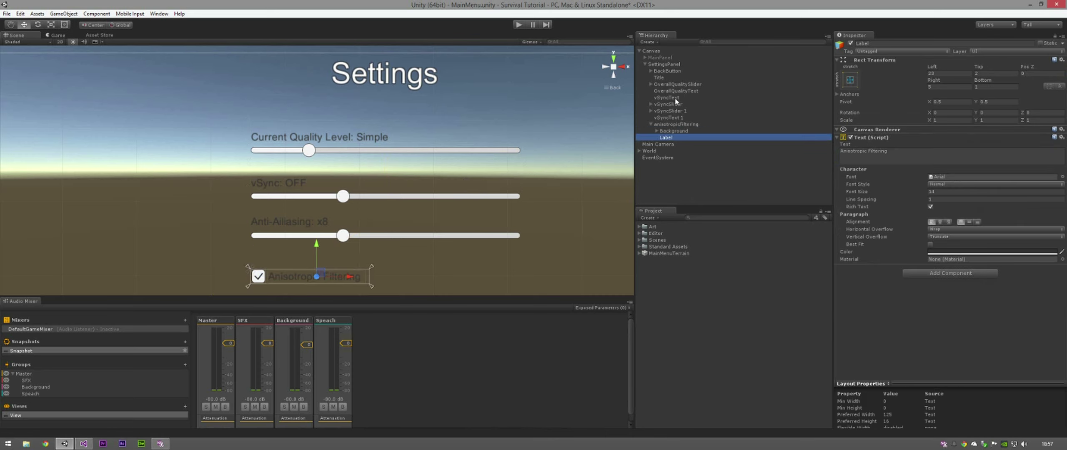
{"action": "left_click", "coordinate": [670, 123]}
{"action": "left_click", "coordinate": [672, 118]}
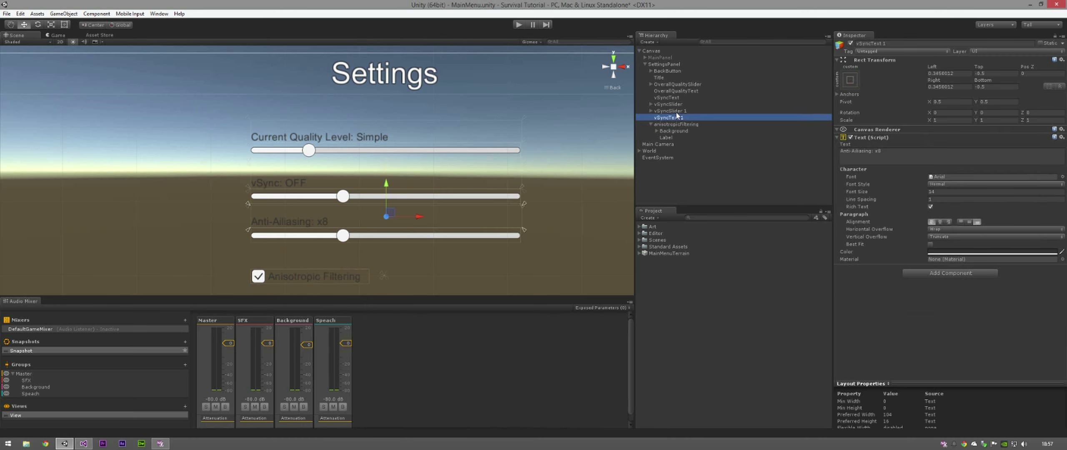
{"action": "left_click", "coordinate": [683, 111]}
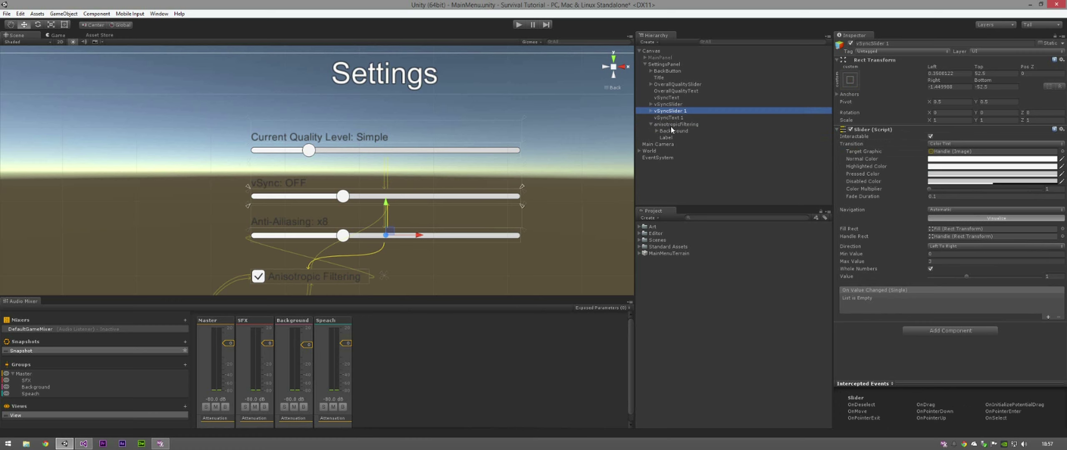
{"action": "left_click", "coordinate": [333, 282]}
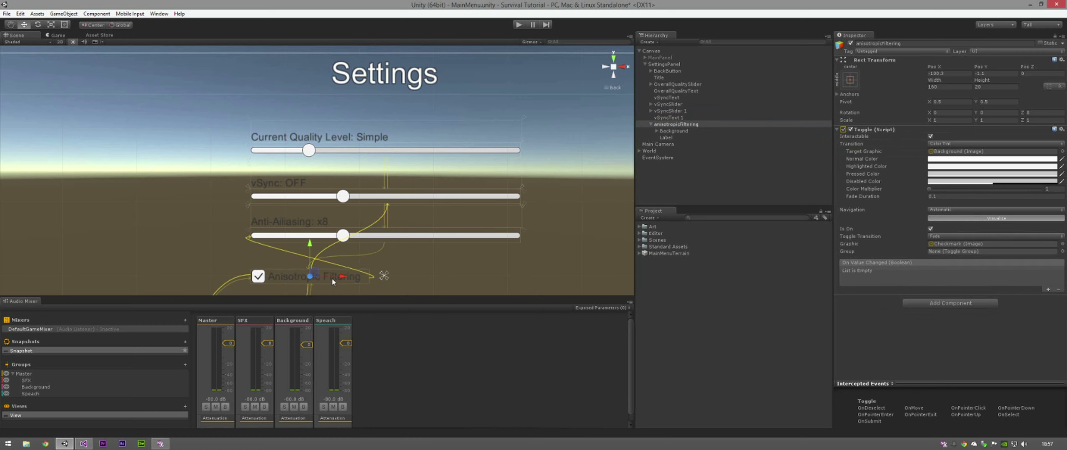
{"action": "left_click", "coordinate": [950, 240]}
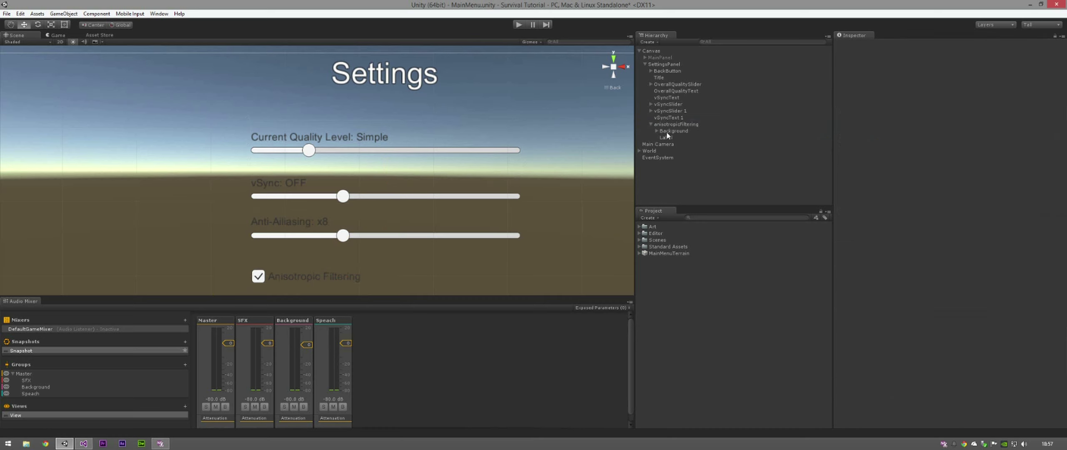
Step: Set the Navigation of the anisotropicFiltering toggle to Vertical
{"action": "left_click", "coordinate": [676, 125]}
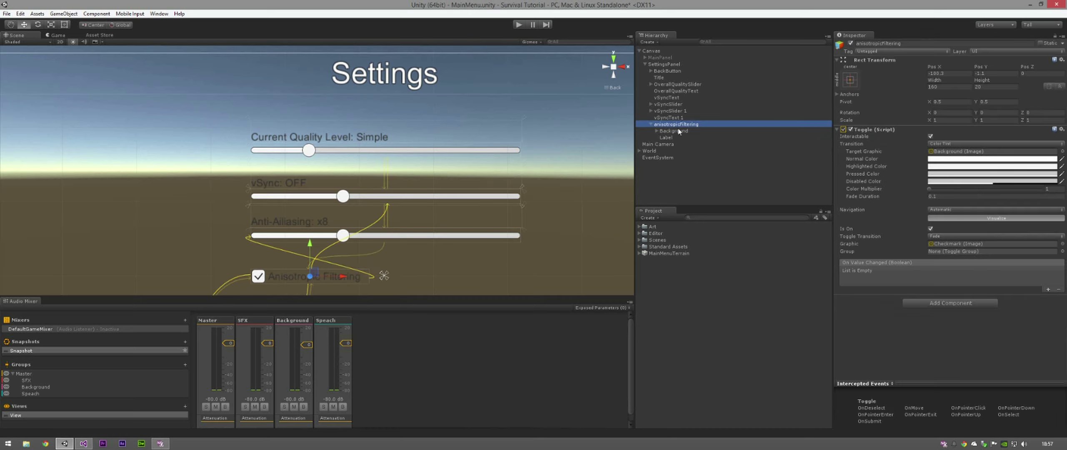
{"action": "left_click", "coordinate": [952, 210]}
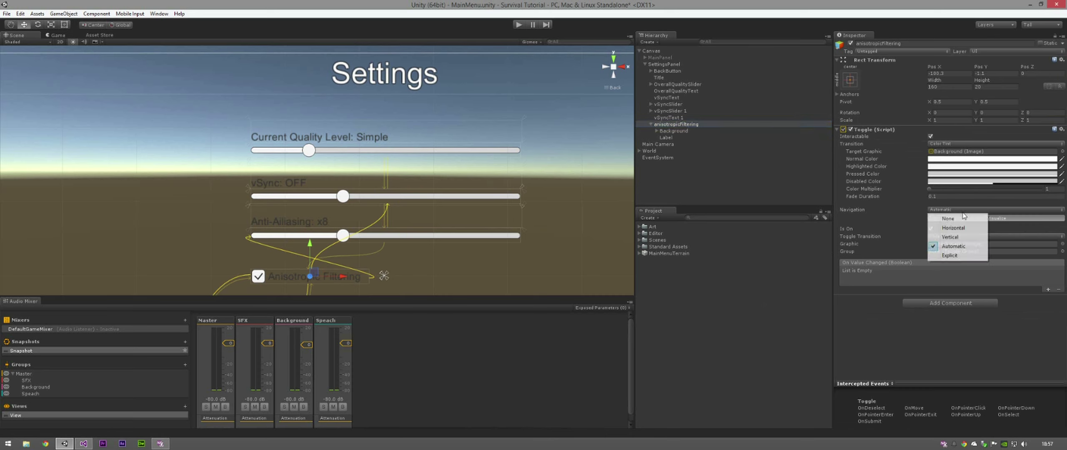
{"action": "left_click", "coordinate": [964, 238]}
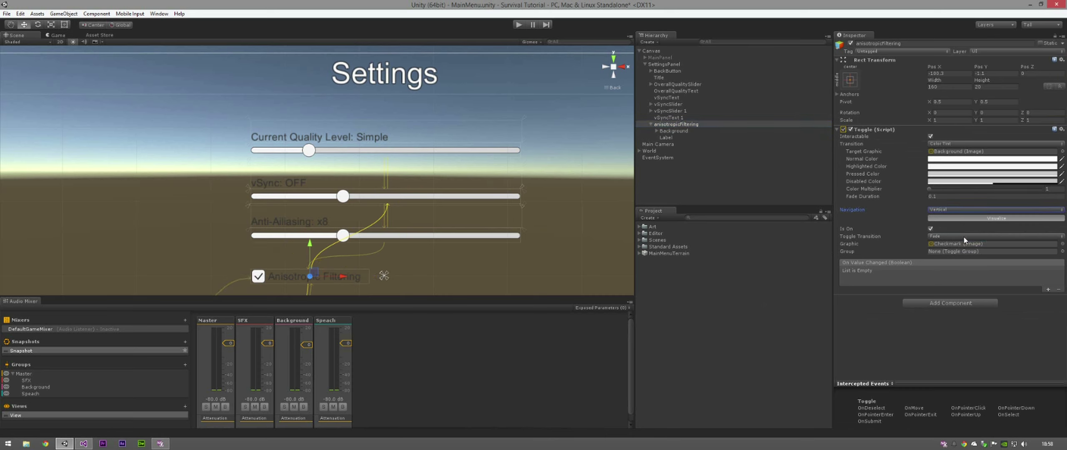
Step: Move the anisotropicFiltering toggle horizontally until it is centred beneath the sliders
{"action": "scroll", "coordinate": [517, 209], "scroll_direction": "down", "scroll_amount": 3}
{"action": "middle_click_drag", "start_coordinate": [505, 220], "coordinate": [514, 107]}
{"action": "left_click_drag", "start_coordinate": [349, 158], "coordinate": [421, 163]}
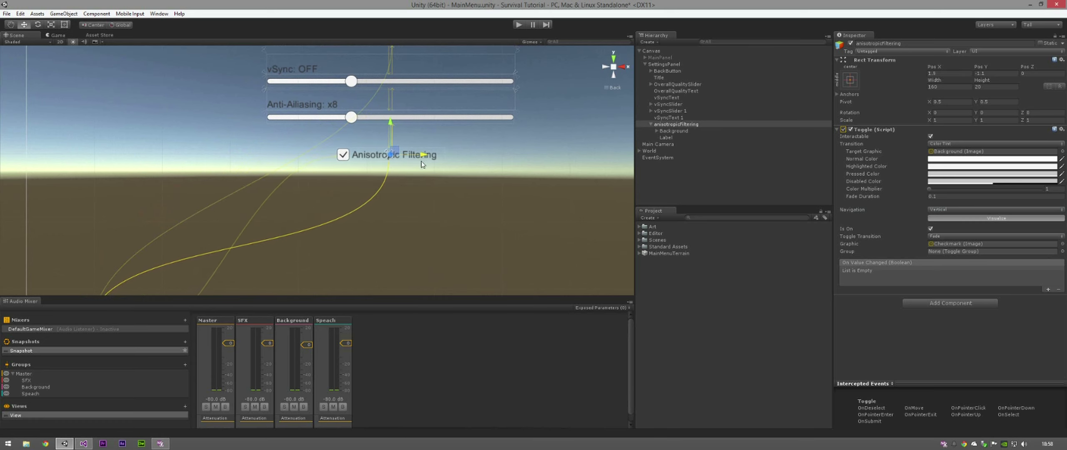
Step: Review the layout of the sliders and toggle, then frame the whole SettingsPanel in the scene
{"action": "scroll", "coordinate": [414, 160], "scroll_direction": "down", "scroll_amount": 4}
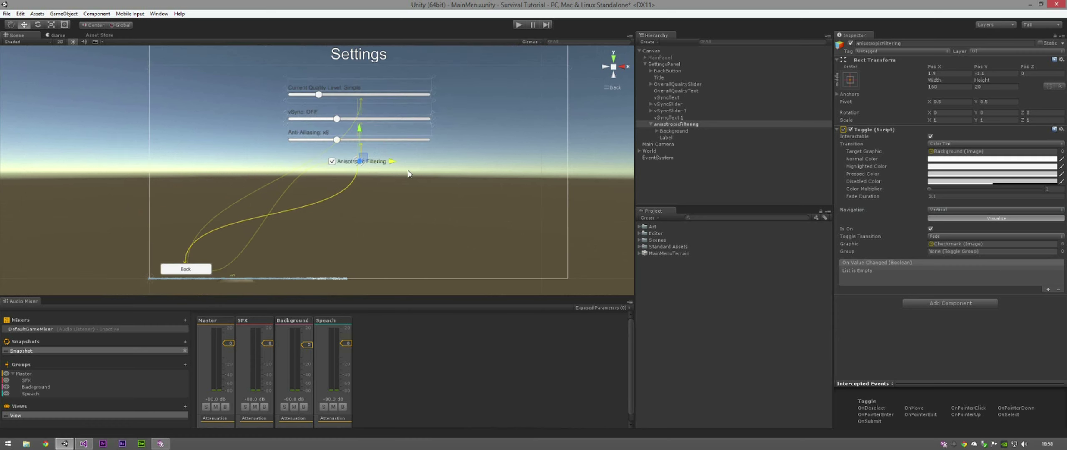
{"action": "scroll", "coordinate": [388, 185], "scroll_direction": "up", "scroll_amount": 7}
{"action": "scroll", "coordinate": [392, 178], "scroll_direction": "down", "scroll_amount": 4}
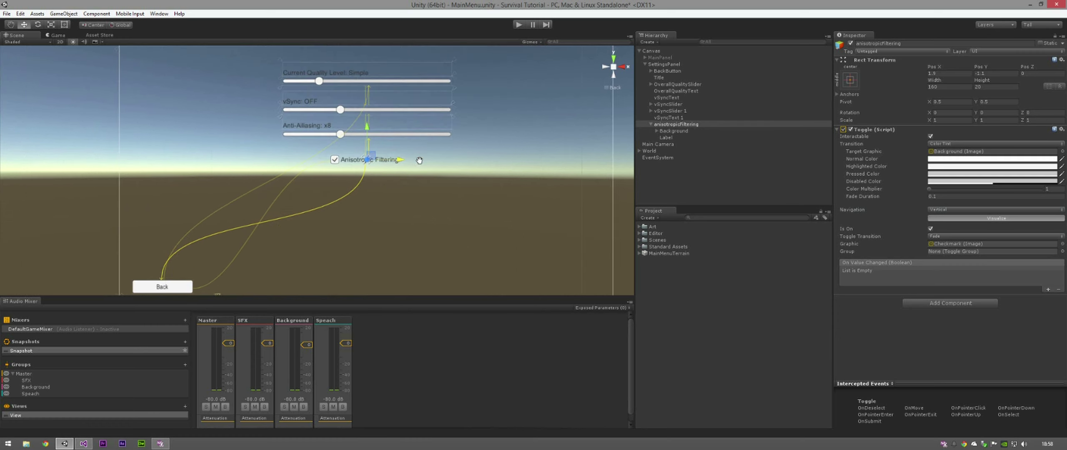
{"action": "mouse_move", "coordinate": [428, 149]}
{"action": "middle_mouse_down"}
{"action": "mouse_move", "coordinate": [422, 164]}
{"action": "mouse_move", "coordinate": [430, 152]}
{"action": "middle_mouse_up"}
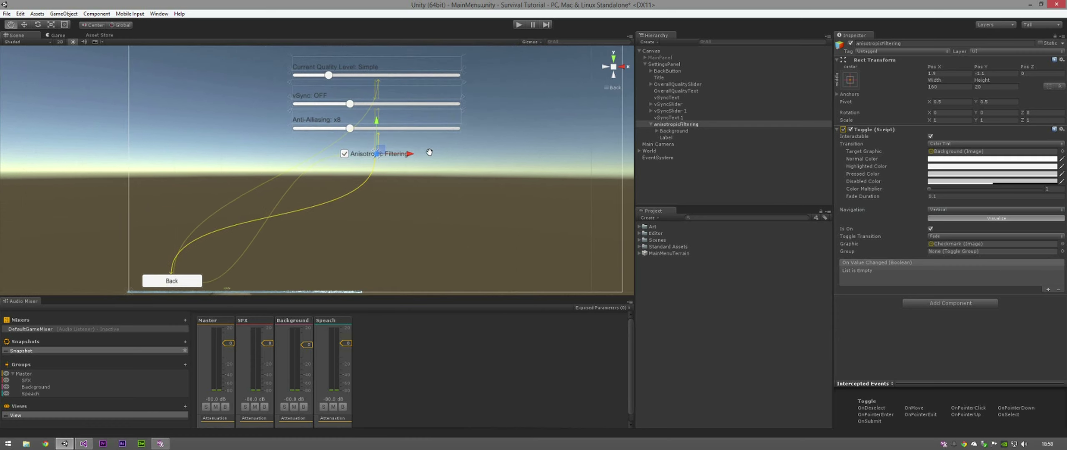
{"action": "key", "text": "w"}
{"action": "scroll", "coordinate": [430, 153], "scroll_direction": "up", "scroll_amount": 5}
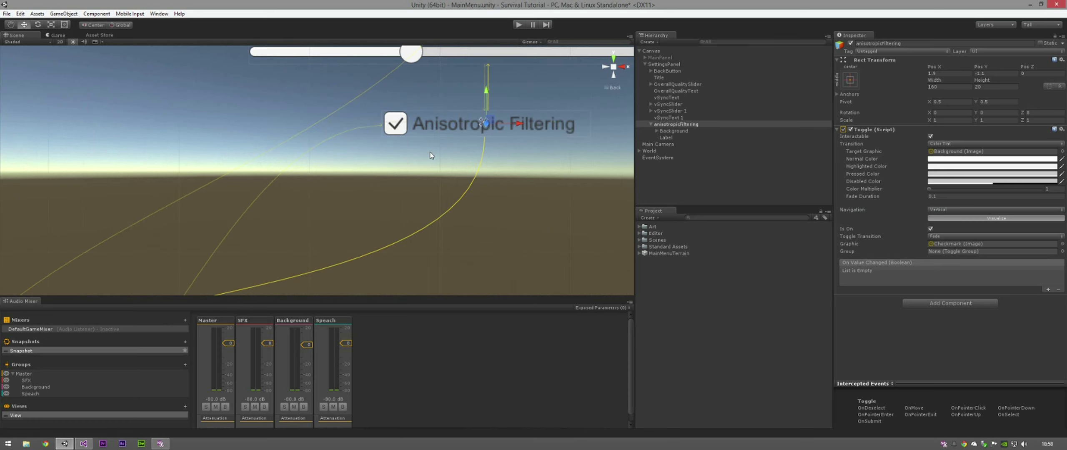
{"action": "scroll", "coordinate": [430, 152], "scroll_direction": "down", "scroll_amount": 4}
{"action": "scroll", "coordinate": [429, 158], "scroll_direction": "down", "scroll_amount": 2}
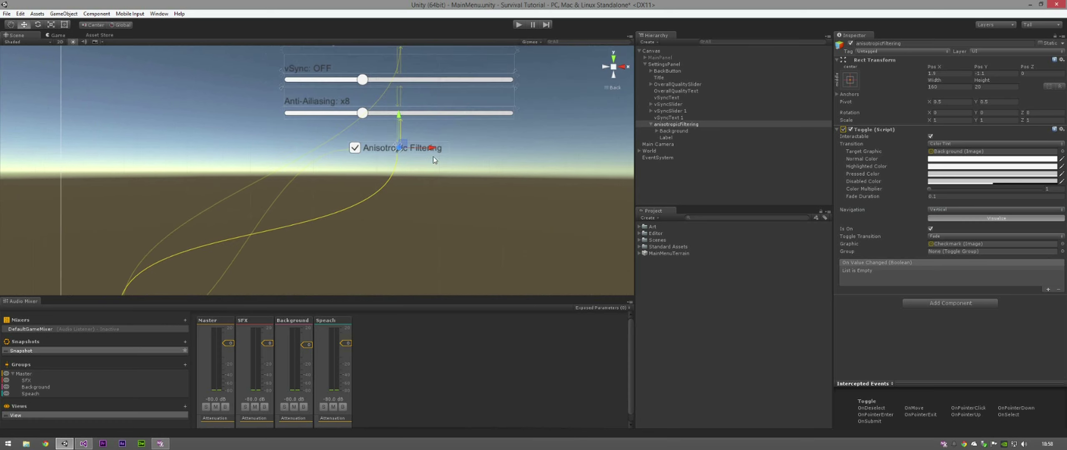
{"action": "left_click", "coordinate": [500, 138]}
{"action": "key", "text": "f"}
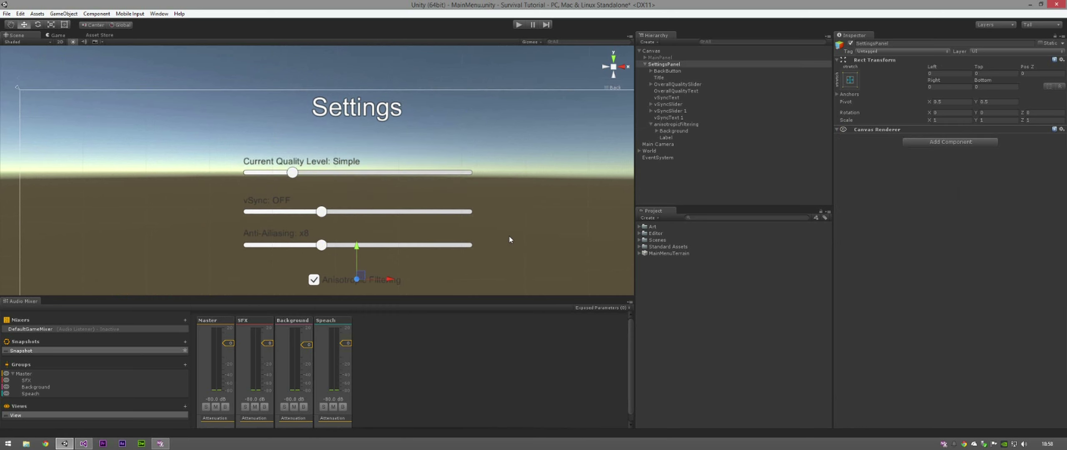